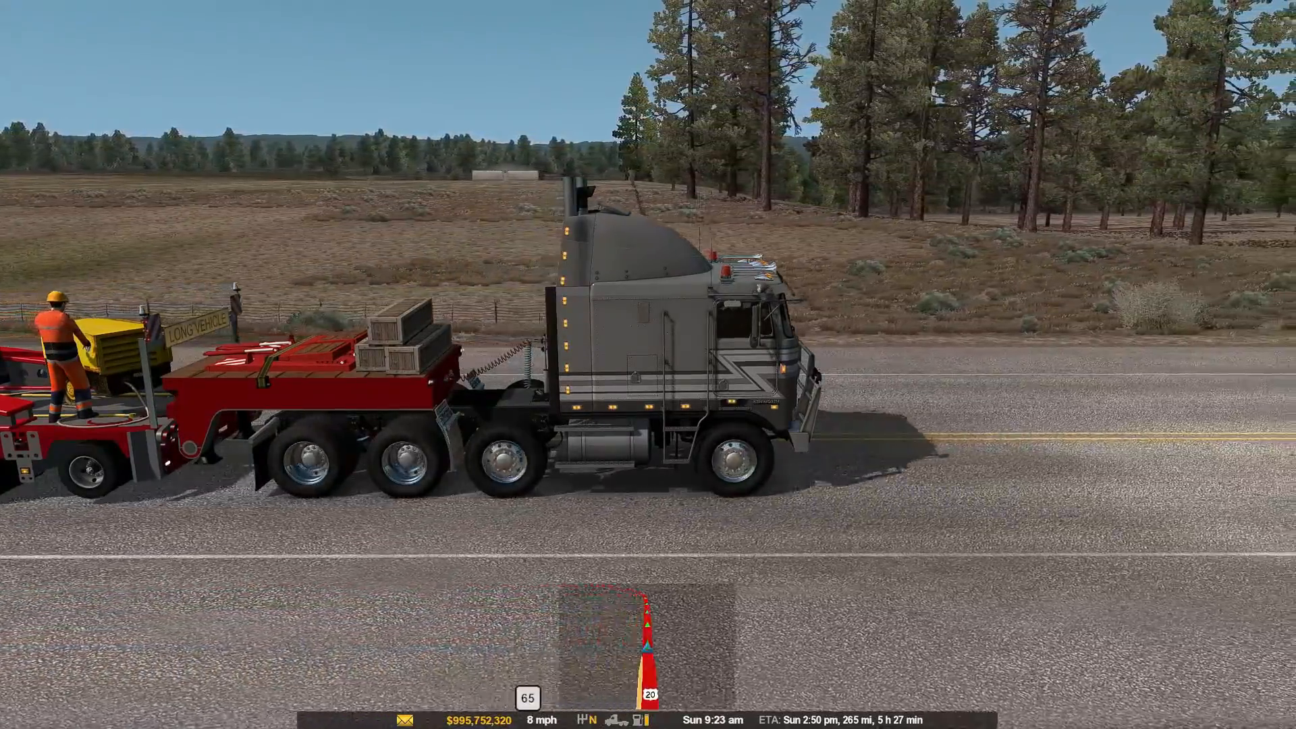
key("1")
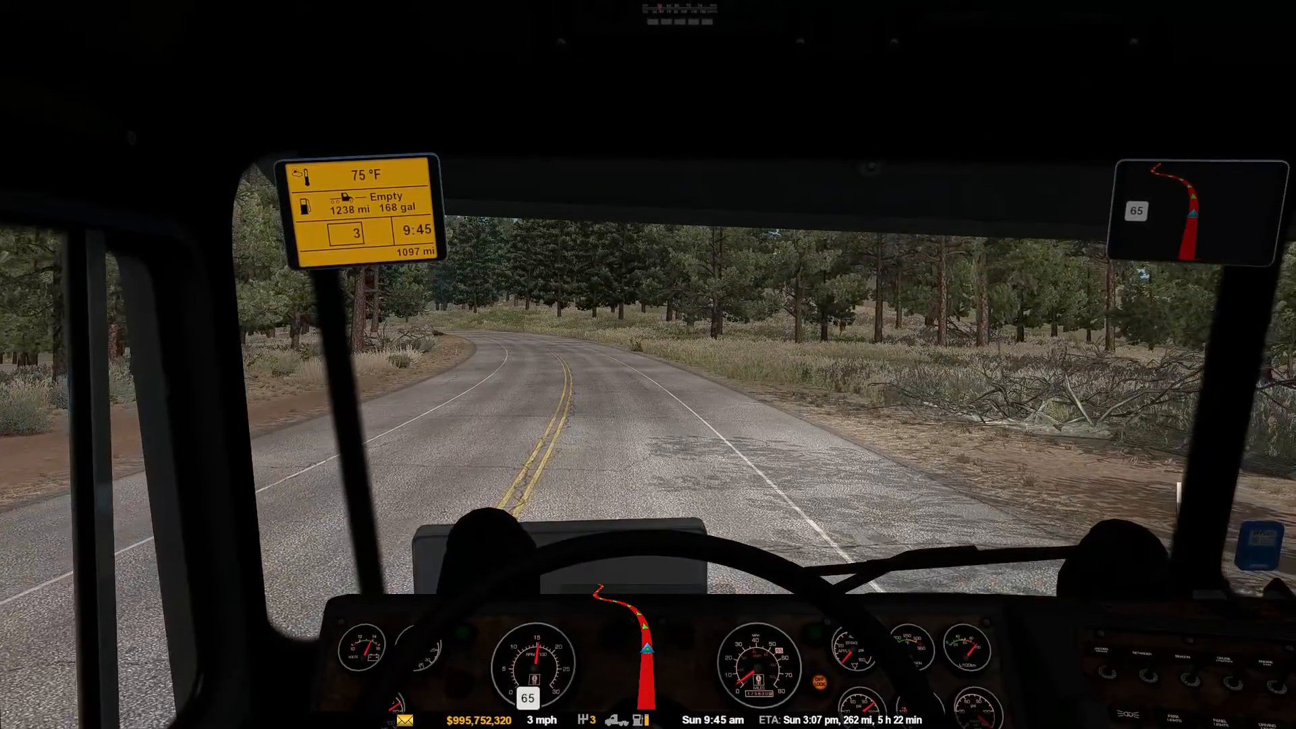
key("2")
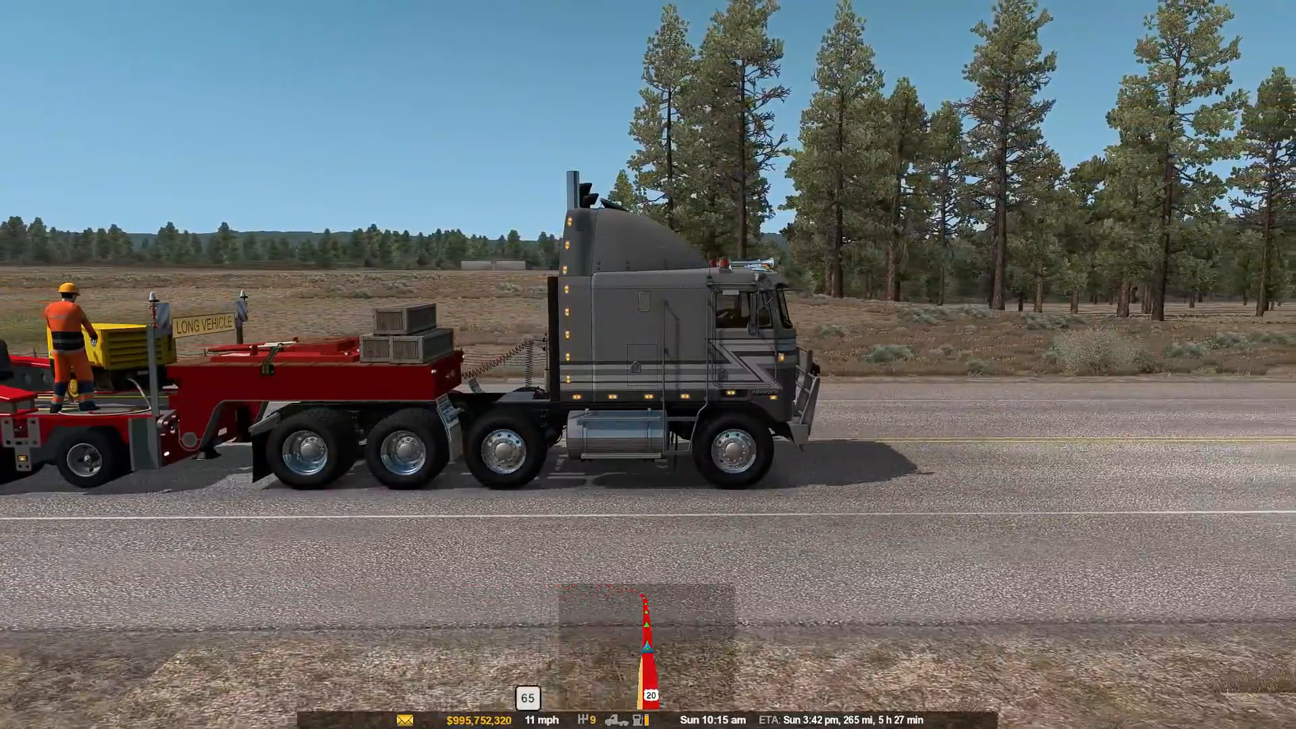
key("1")
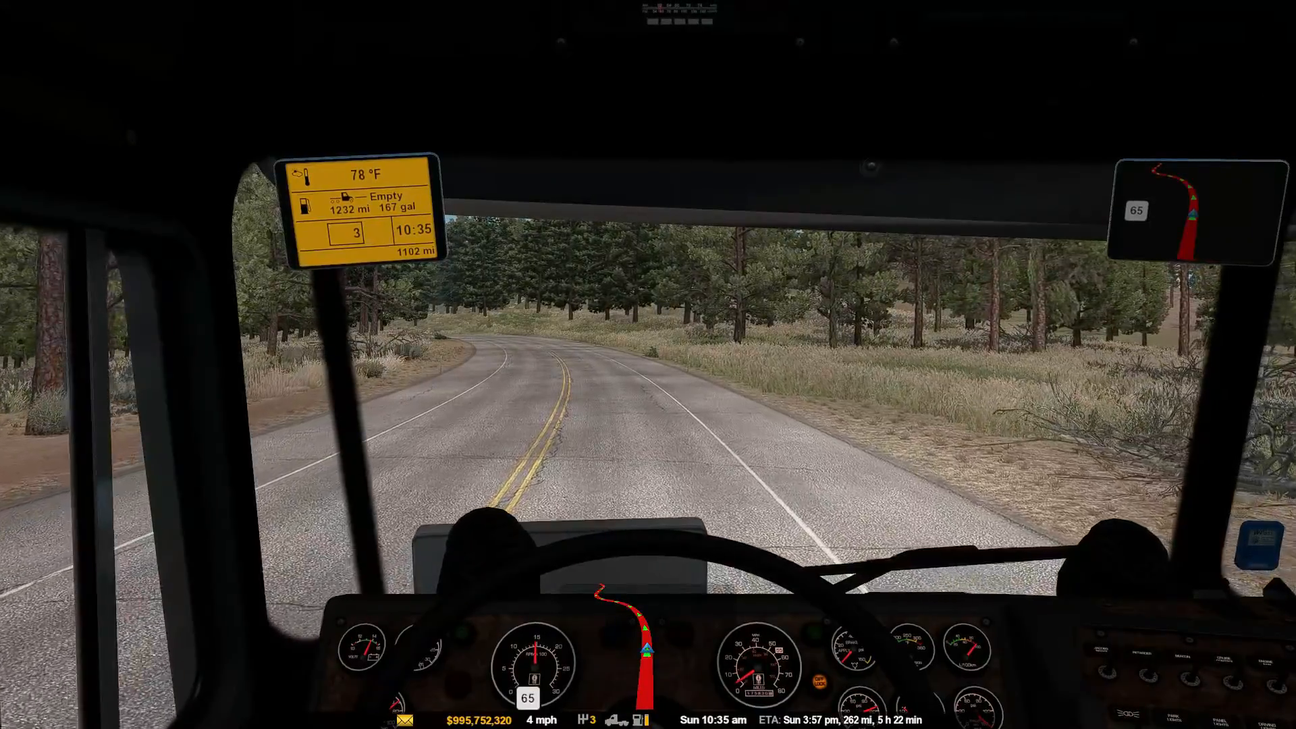
key("2")
key("8")
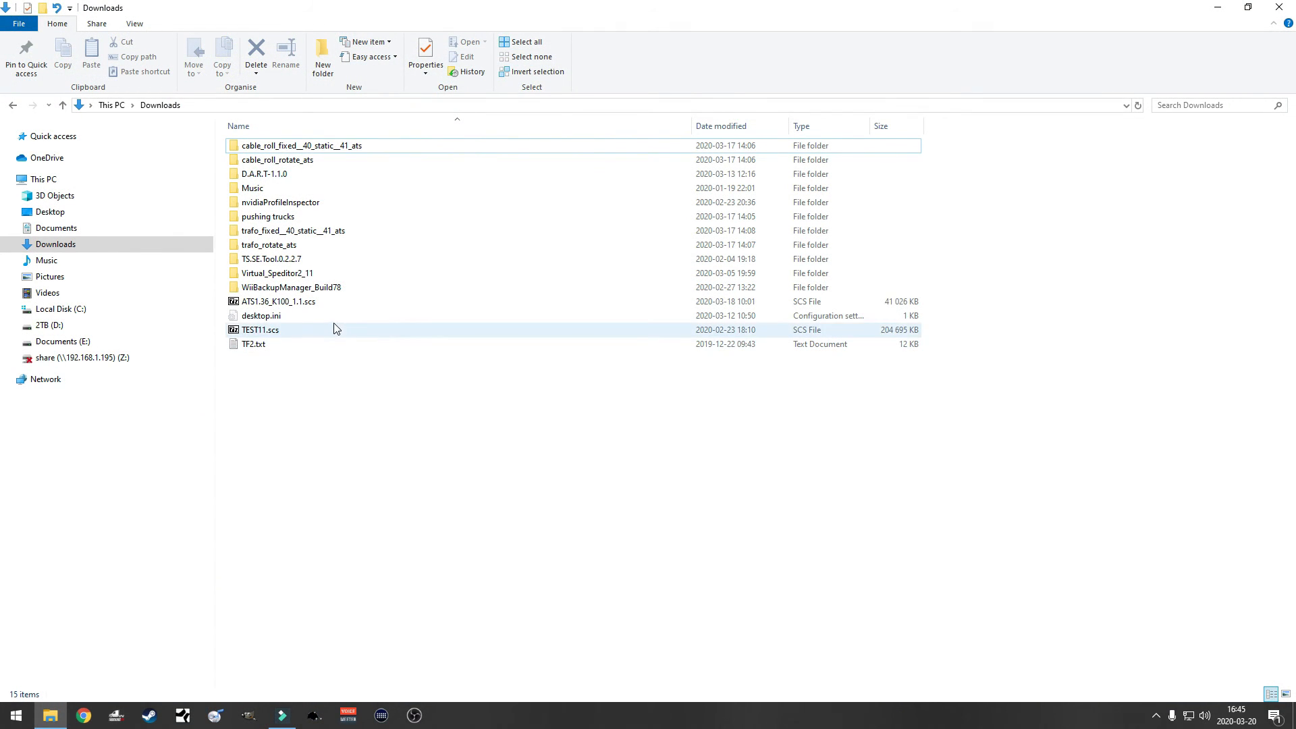
Extract ATS1.36_K100_1.1.scs with 7-Zip into a folder of the same name in Downloads
right_click(282, 306)
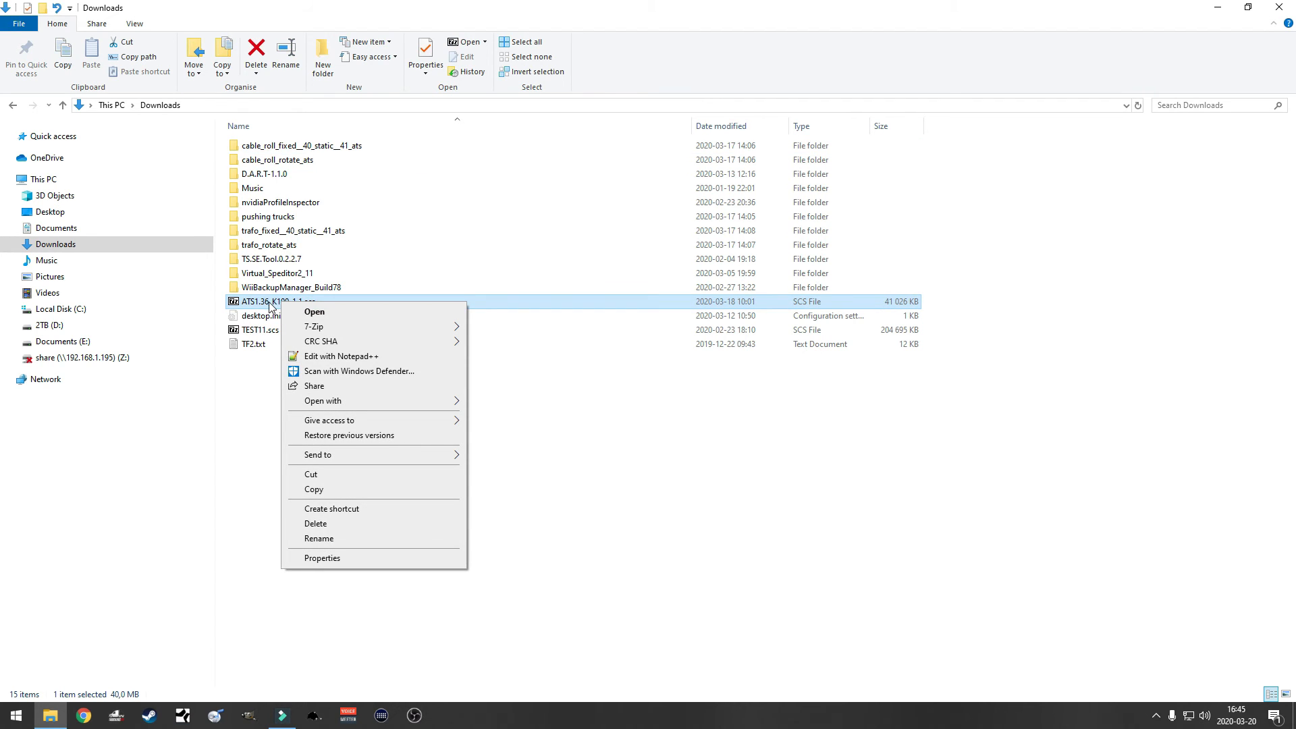
mouse_move(414, 331)
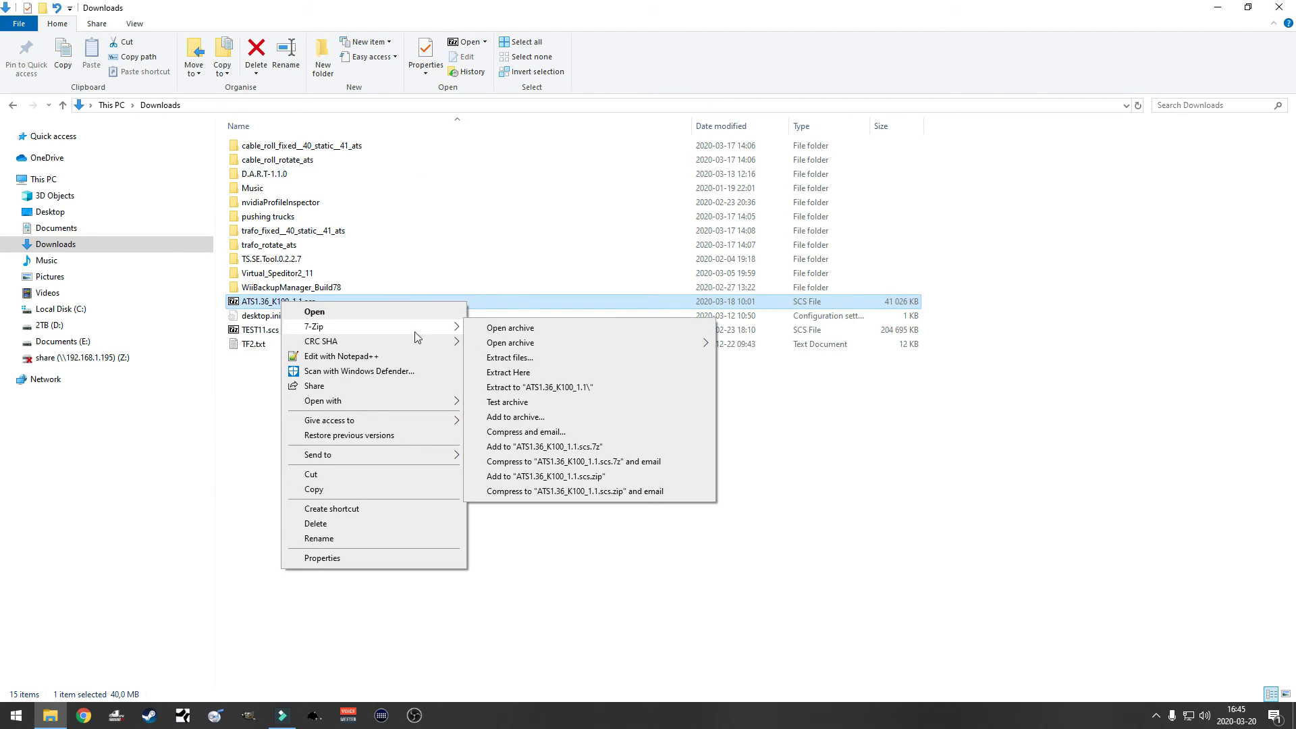
left_click(540, 390)
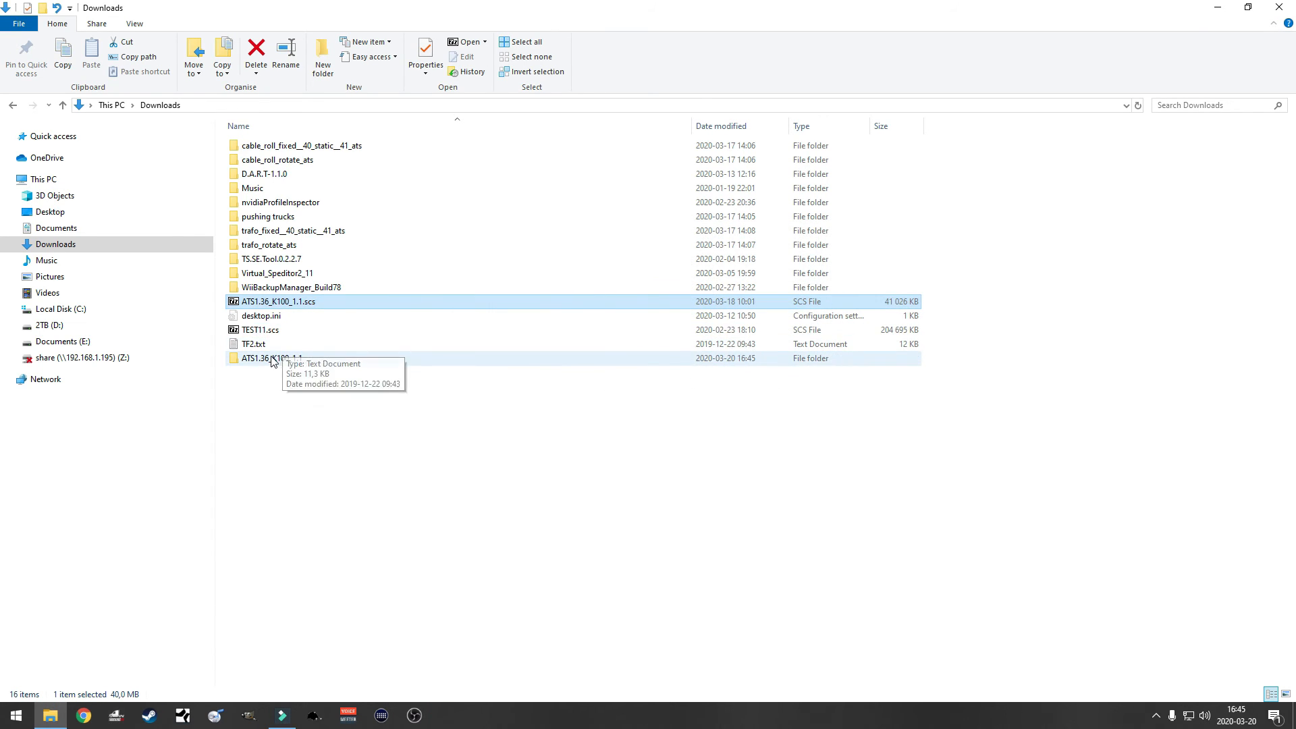
Look through the contents of the extracted ATS1.36_K100_1.1 folder and return to Downloads
mouse_move(270, 364)
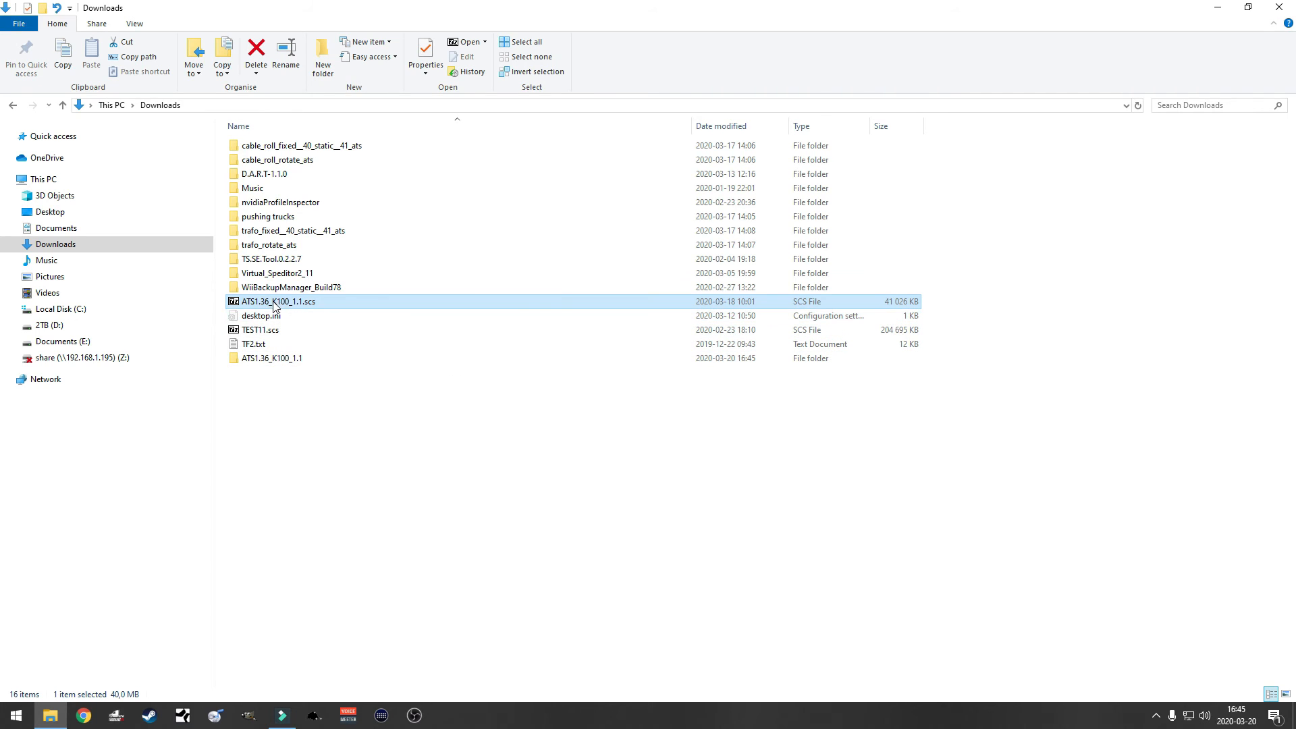
mouse_move(274, 300)
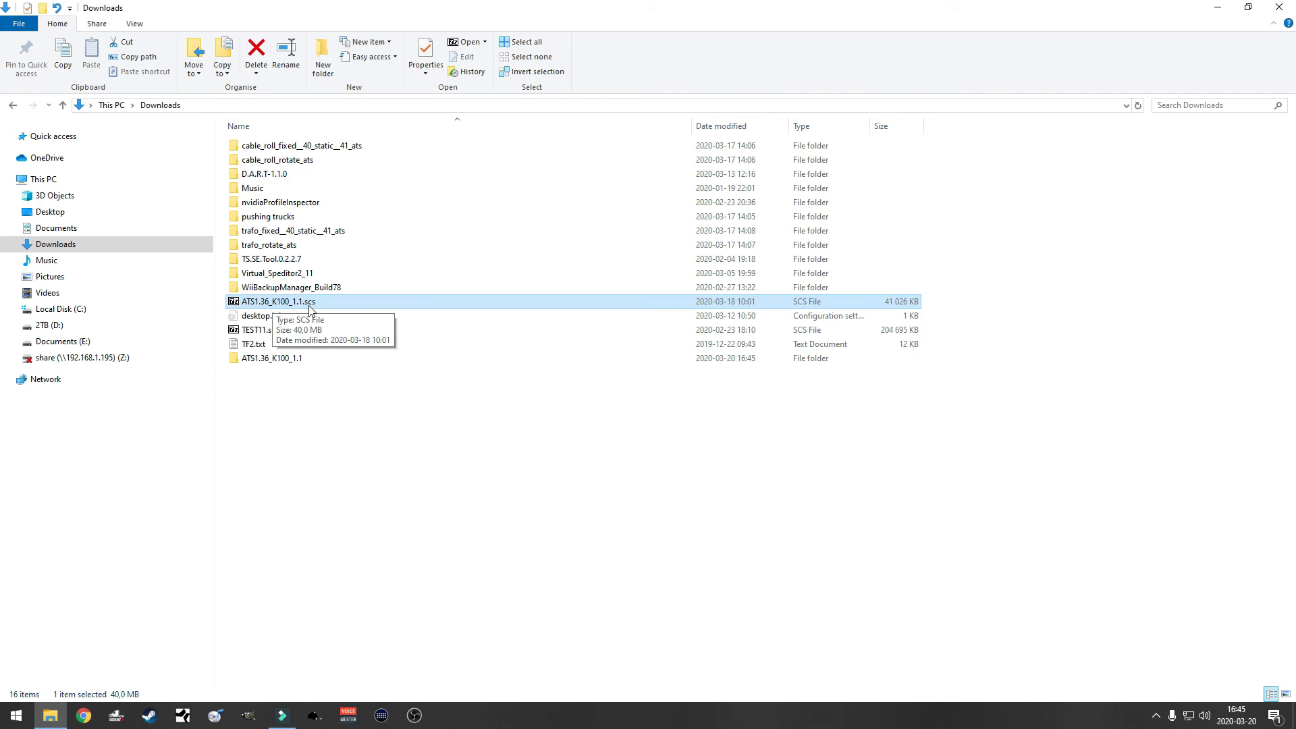
left_click(271, 361)
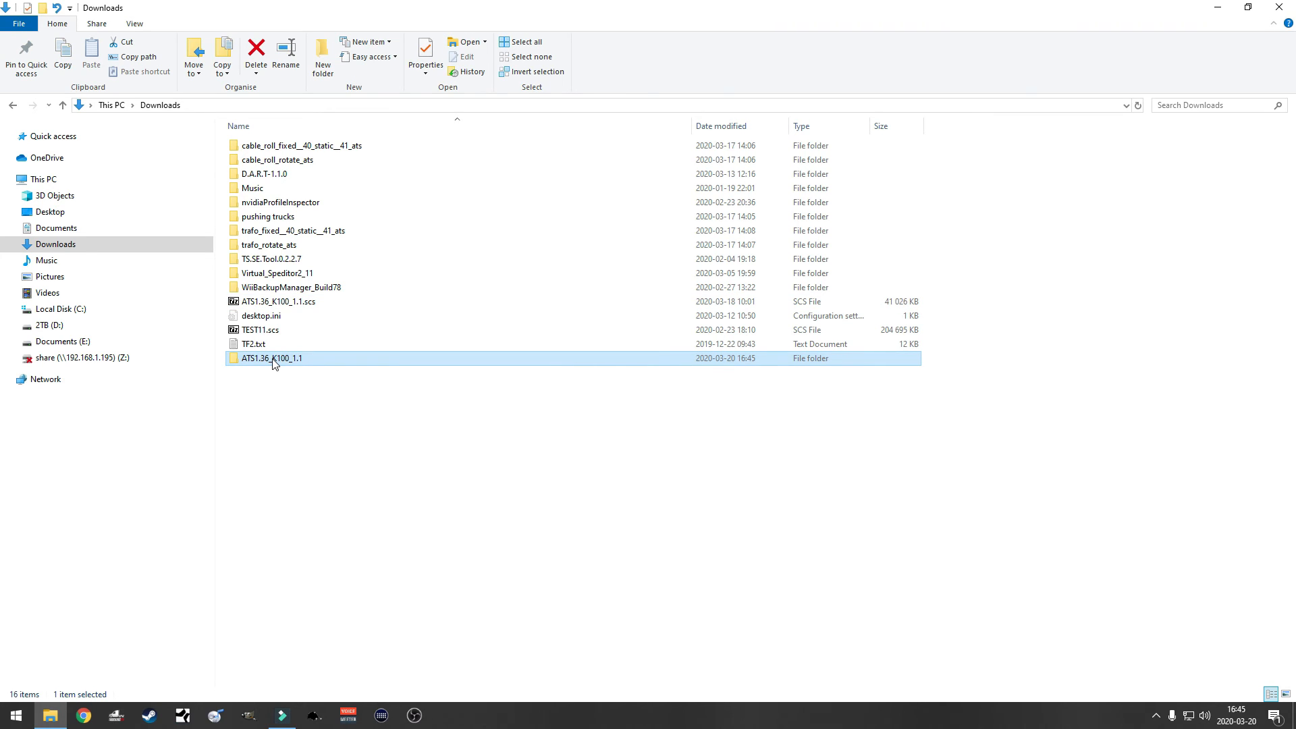
mouse_move(258, 363)
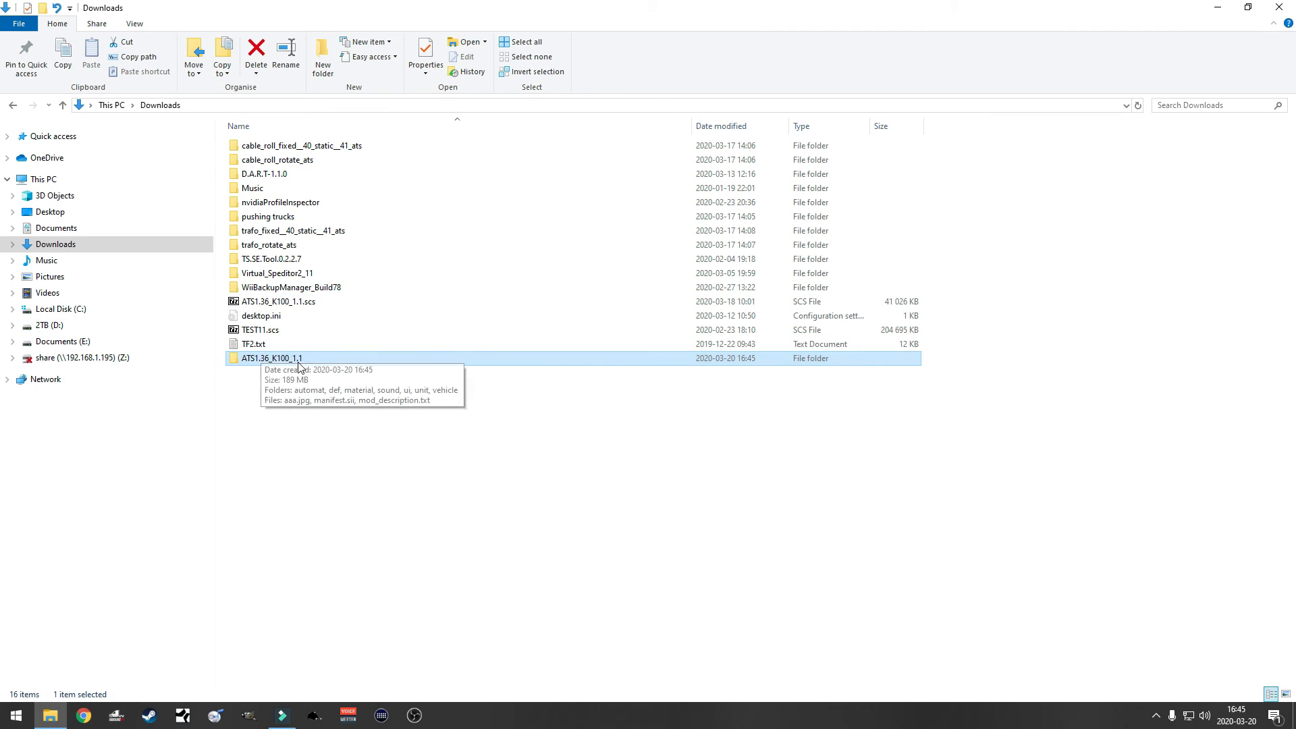
double_click(254, 364)
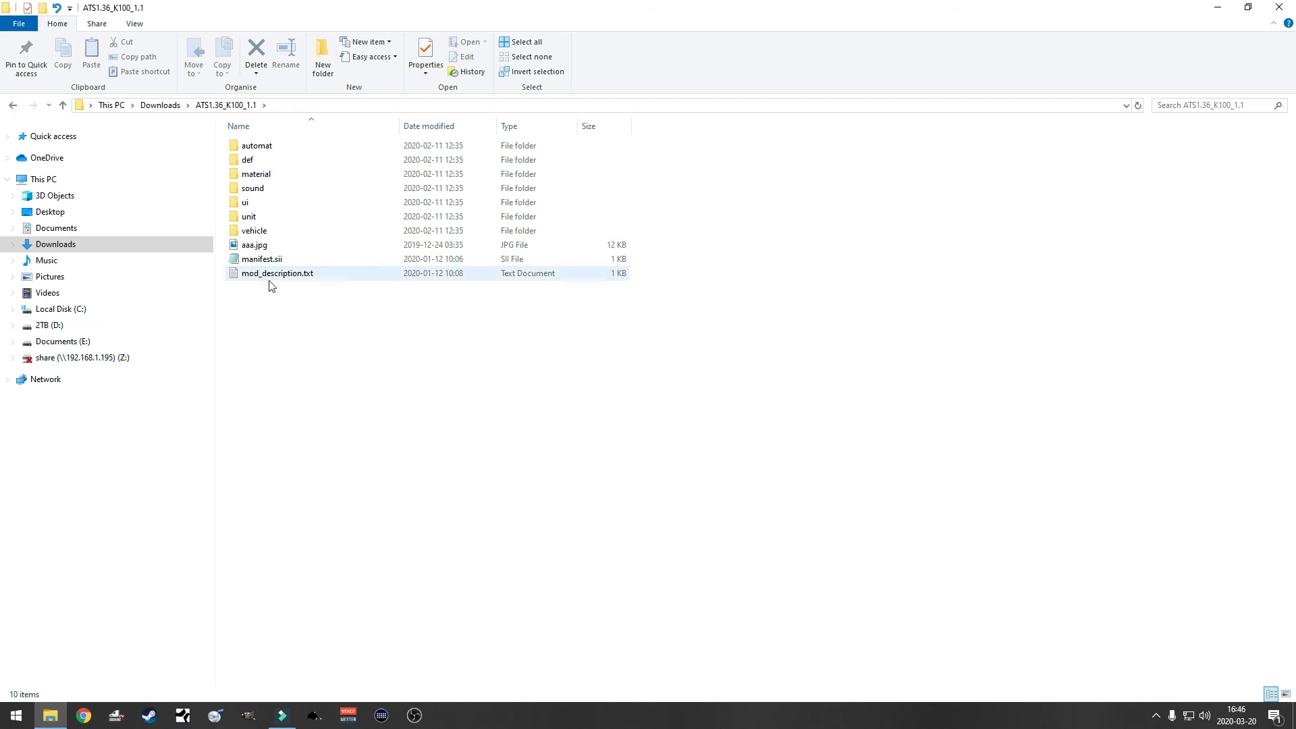
key("alt+Left")
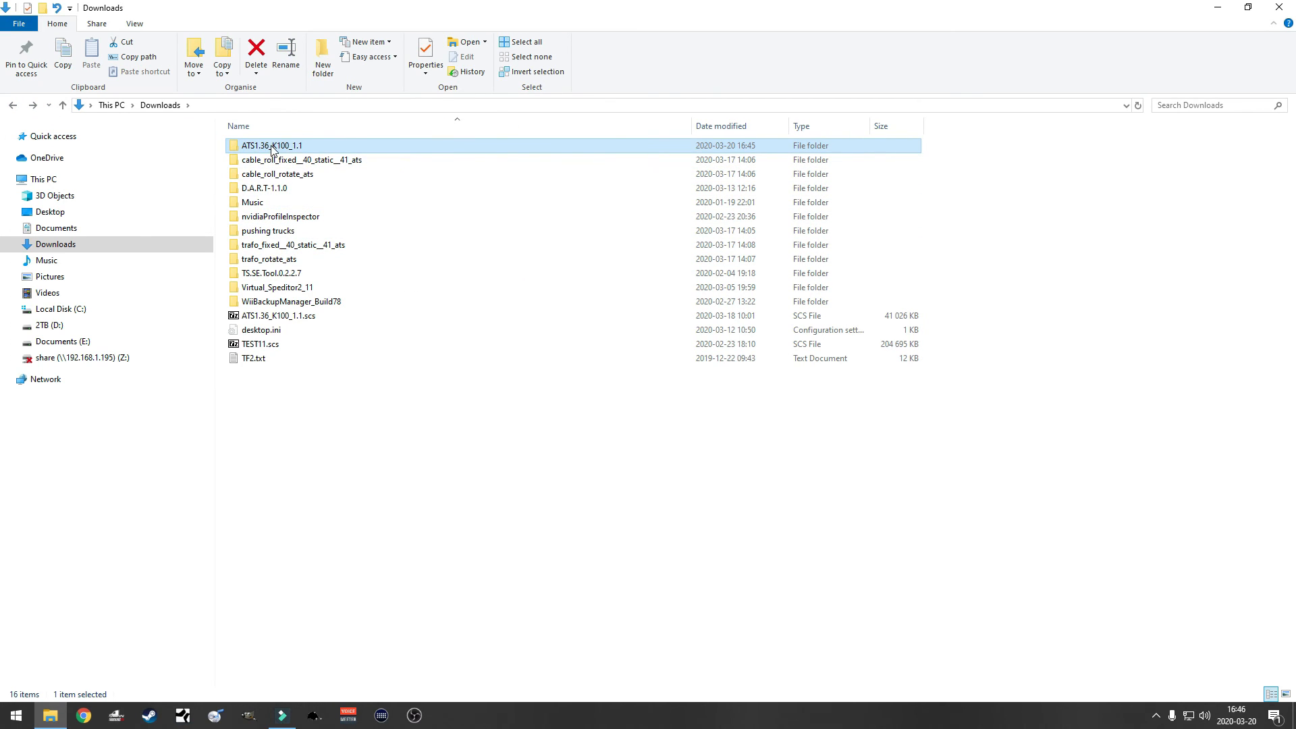
Rename the extracted mod folder to wombatATS1.36_K100_1.1
mouse_move(272, 149)
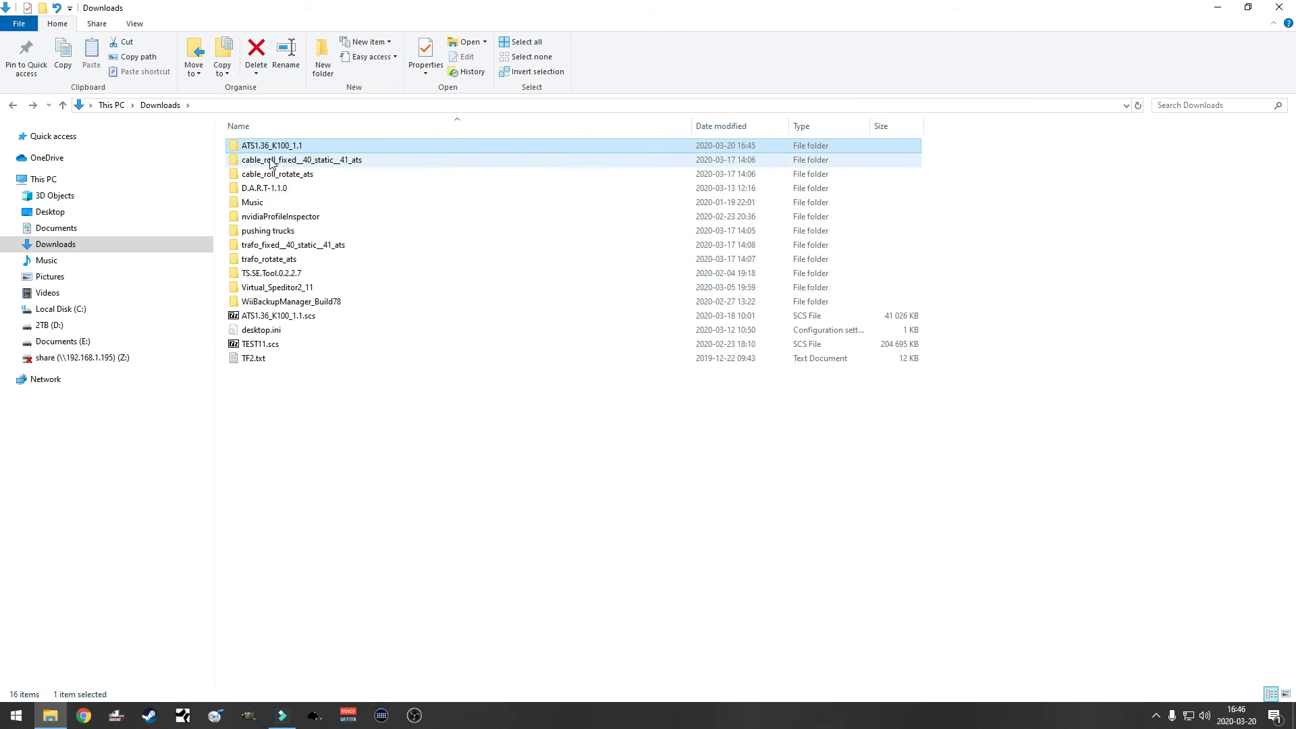
right_click(271, 145)
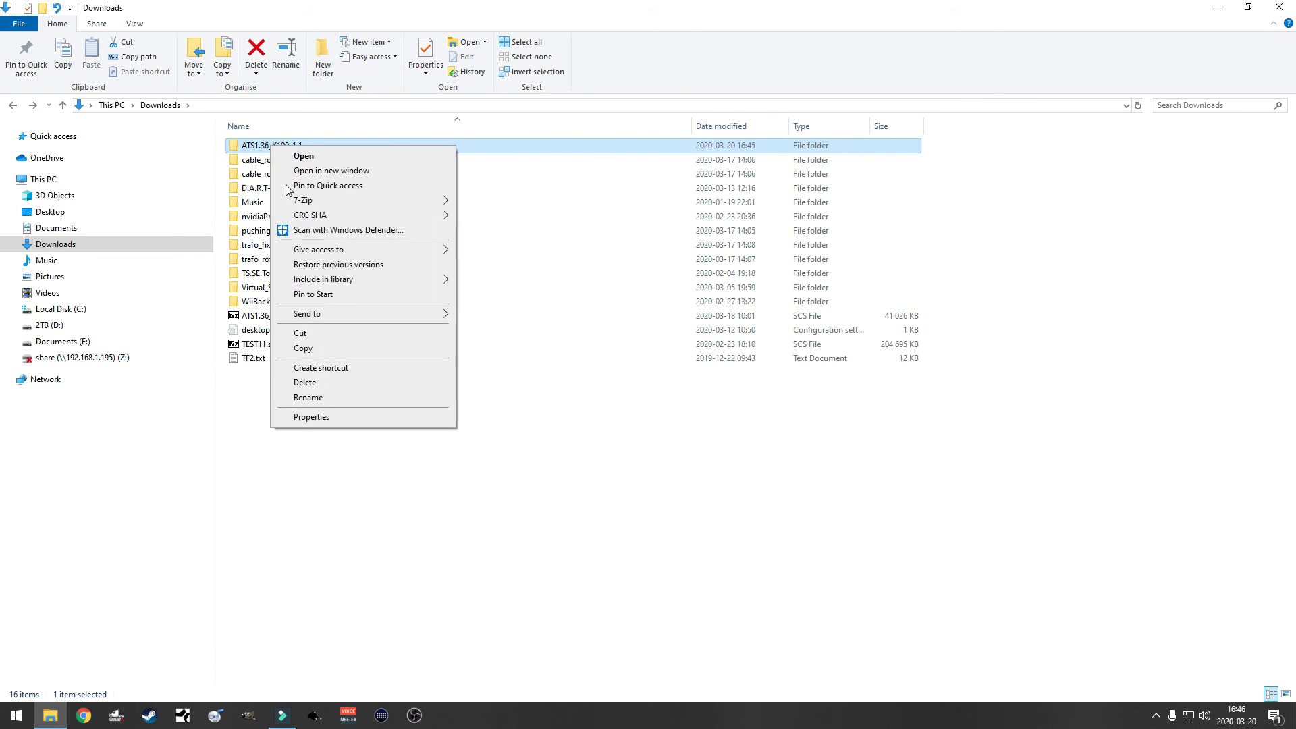
left_click(318, 399)
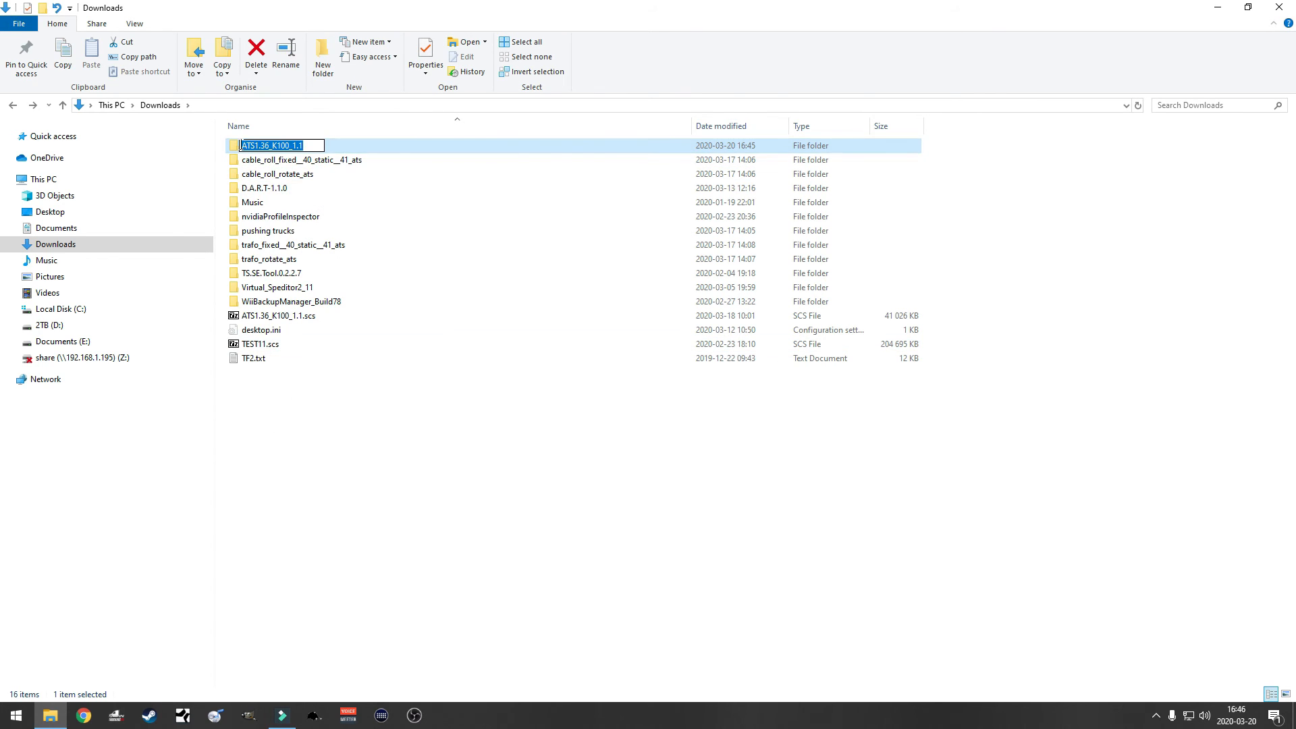
key("Home")
type("womba")
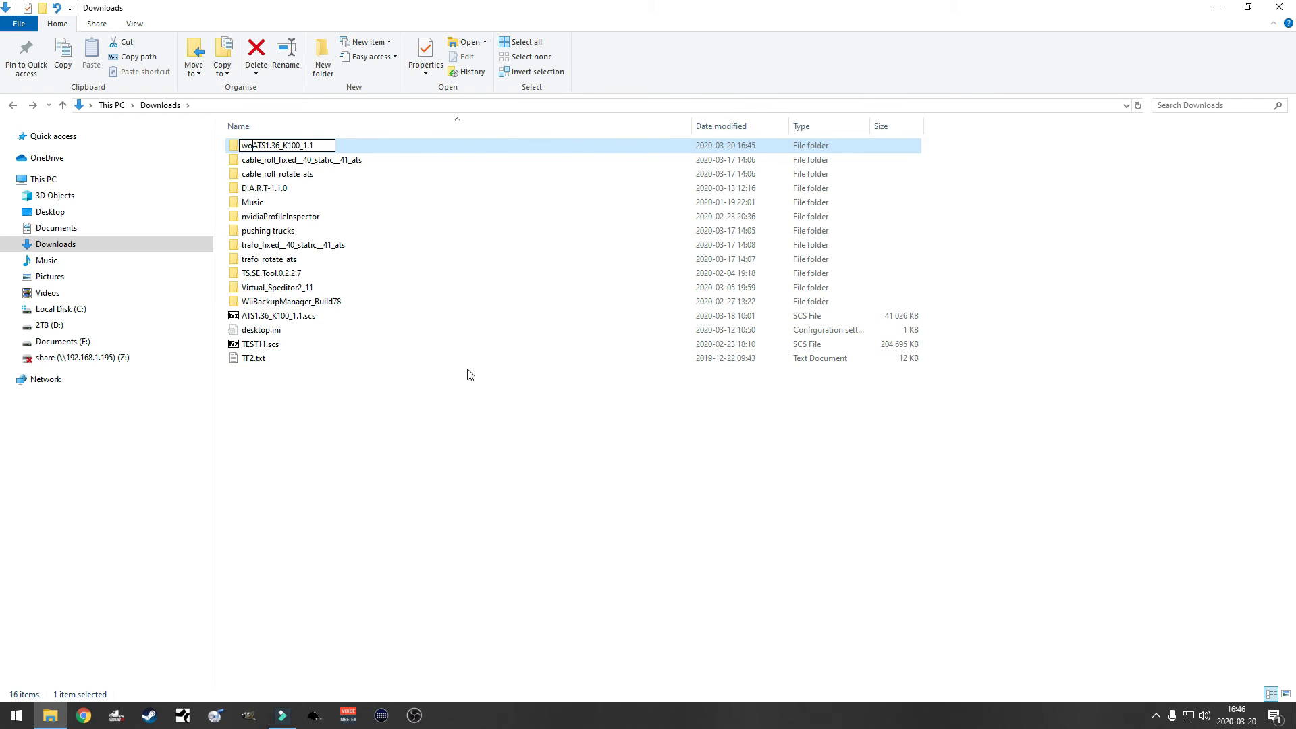
type("t")
left_click(391, 437)
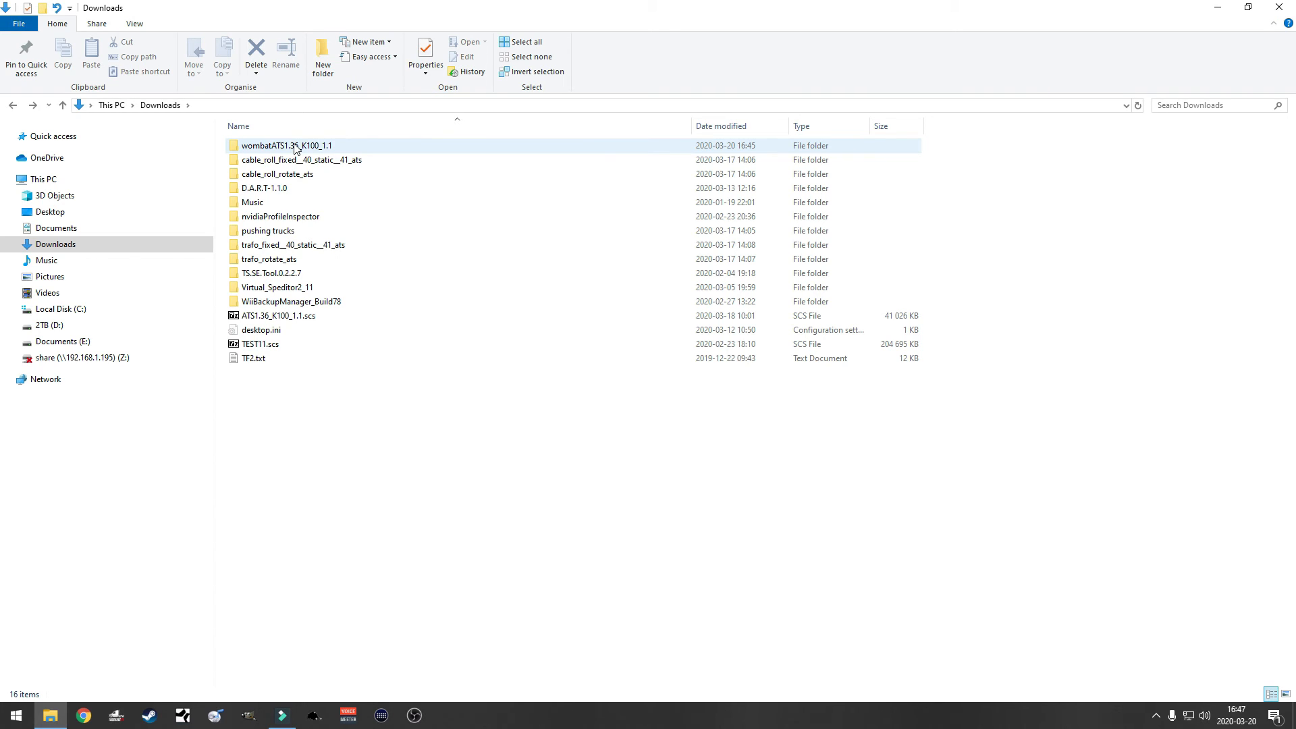
Open the wombatATS1.36_K100_1.1 folder in Downloads
mouse_move(295, 147)
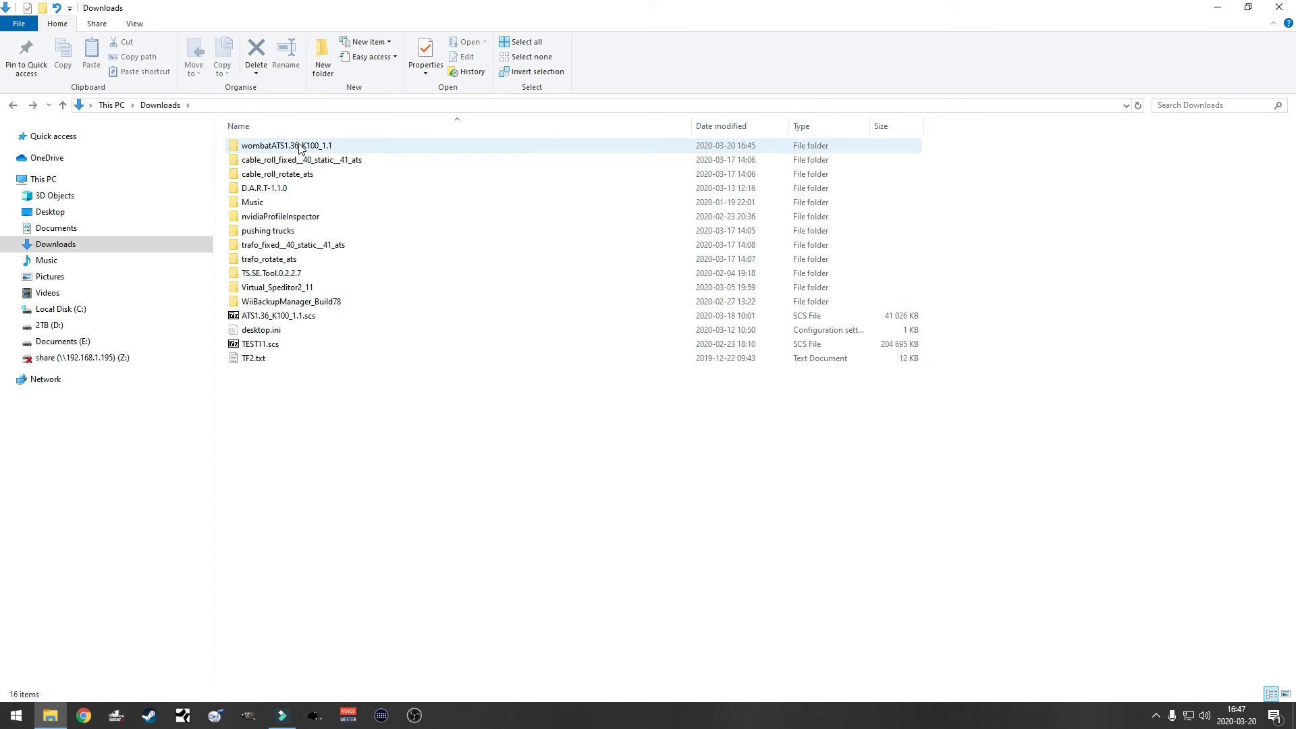
left_click(297, 318)
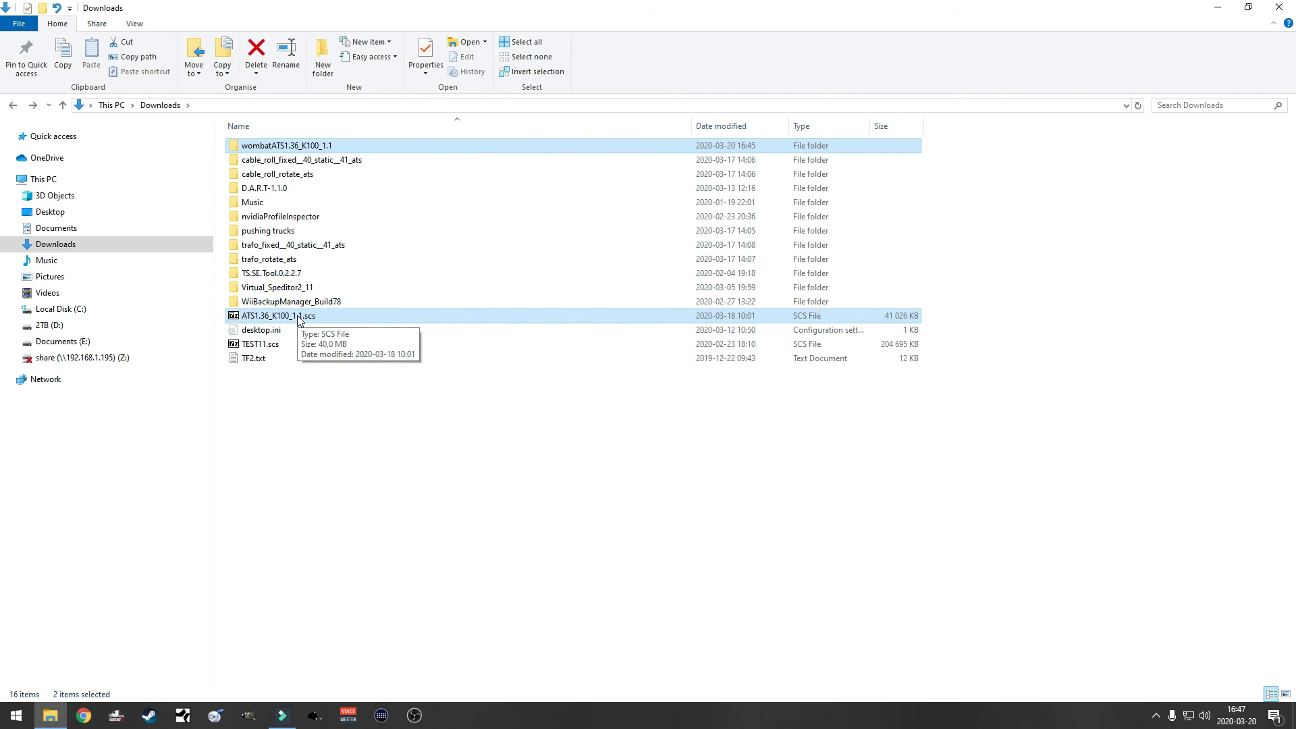
left_click(297, 148)
double_click(286, 149)
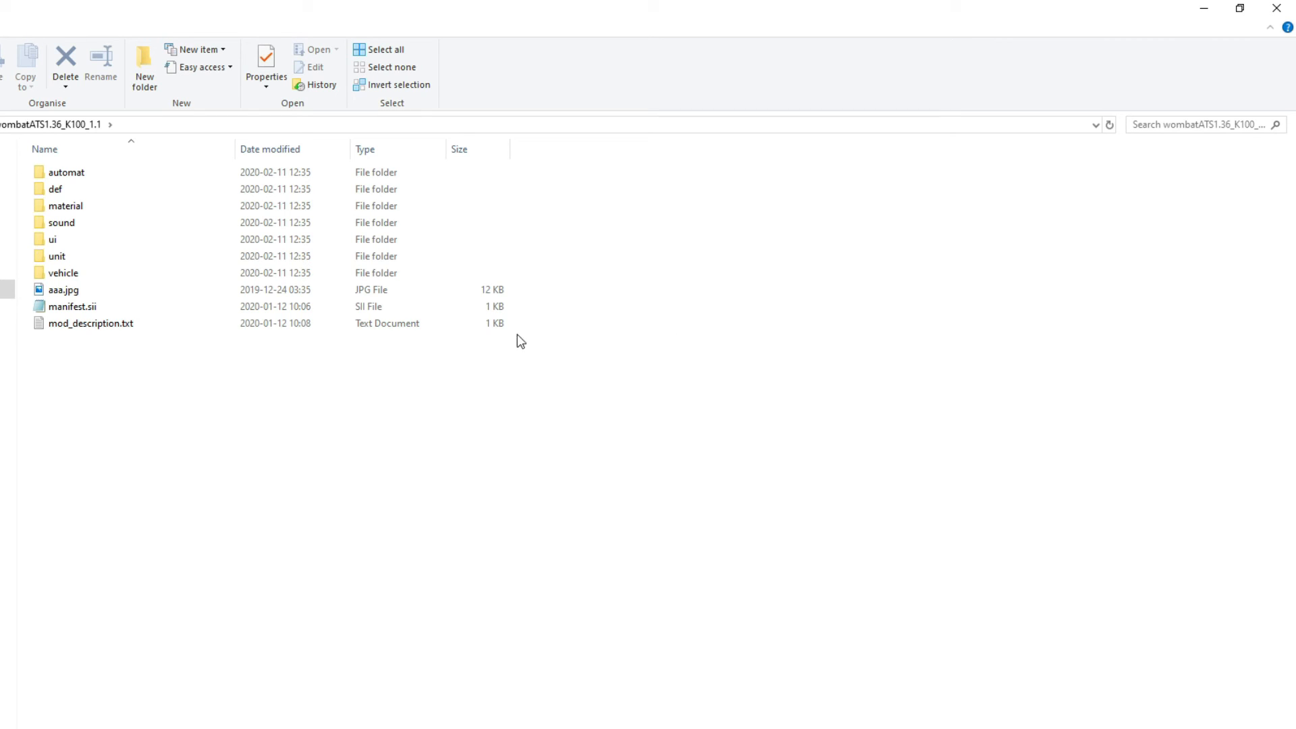
Open manifest.sii in Notepad and change the display_name value to "Wombats Kenworth K100E"
double_click(67, 307)
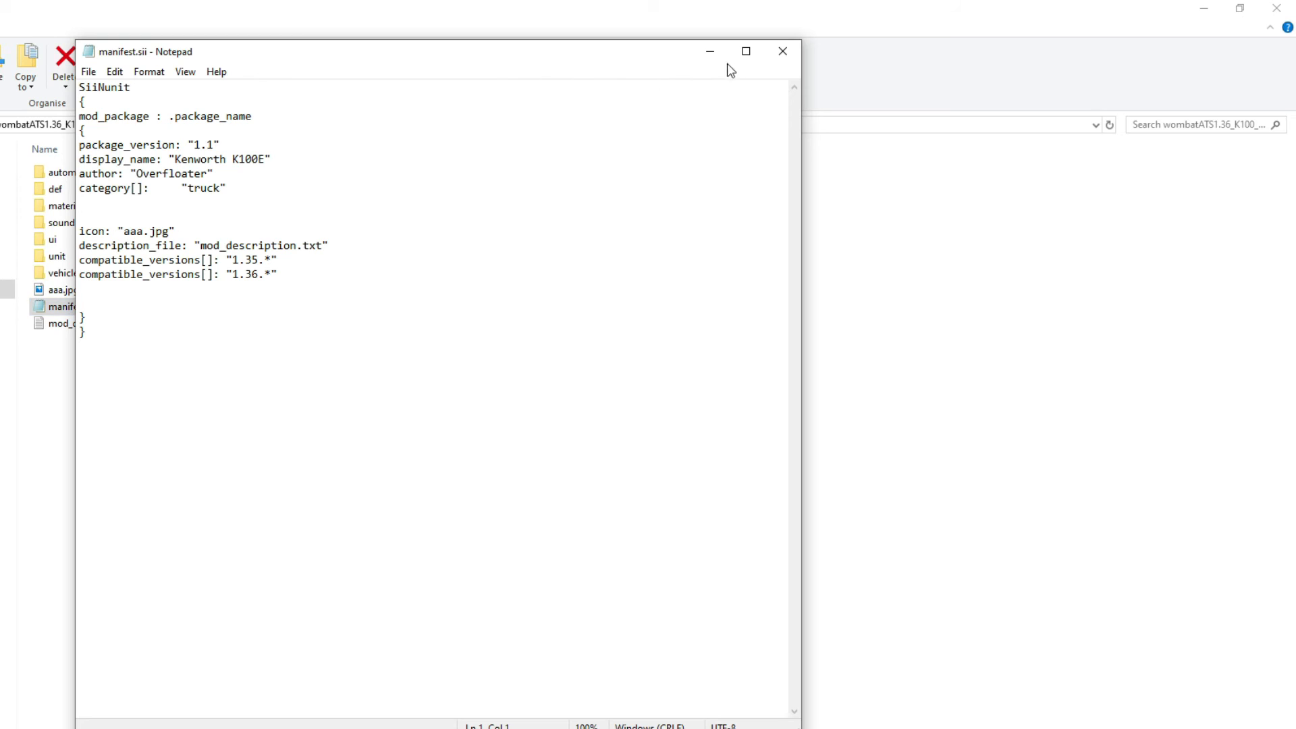
left_click(783, 51)
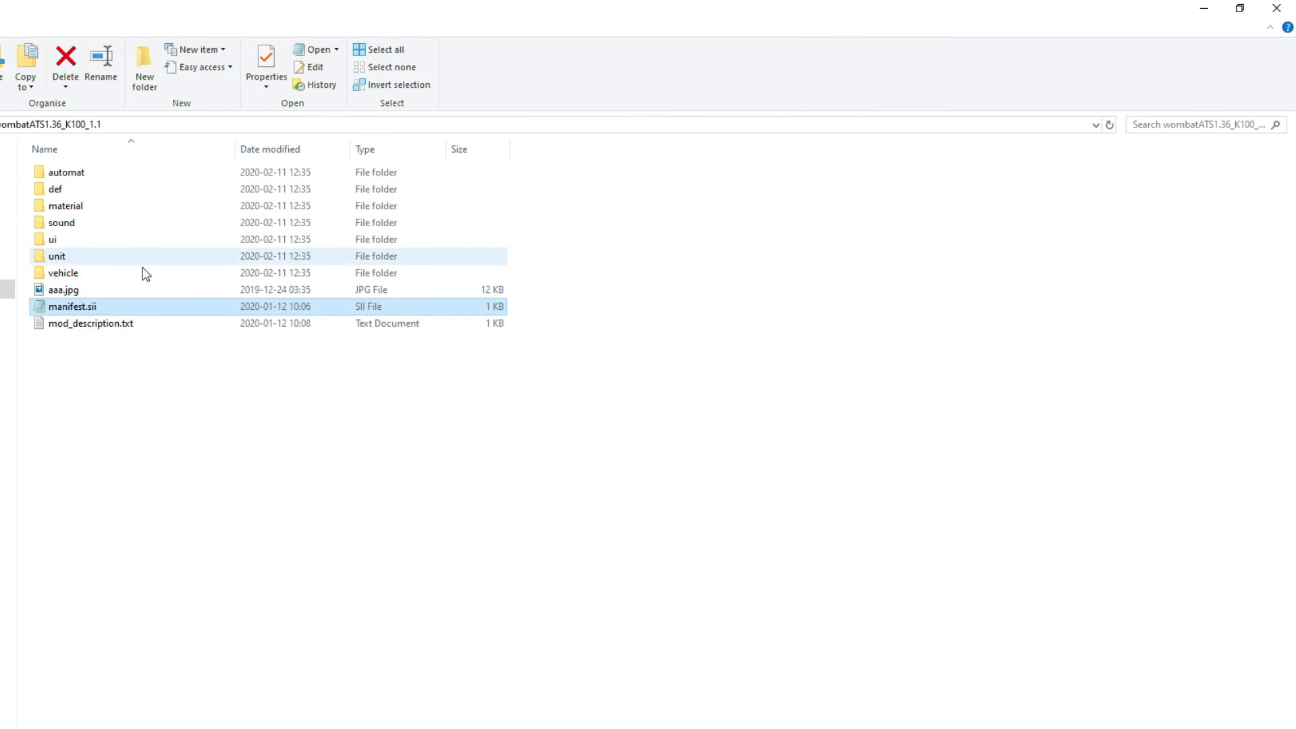
double_click(70, 308)
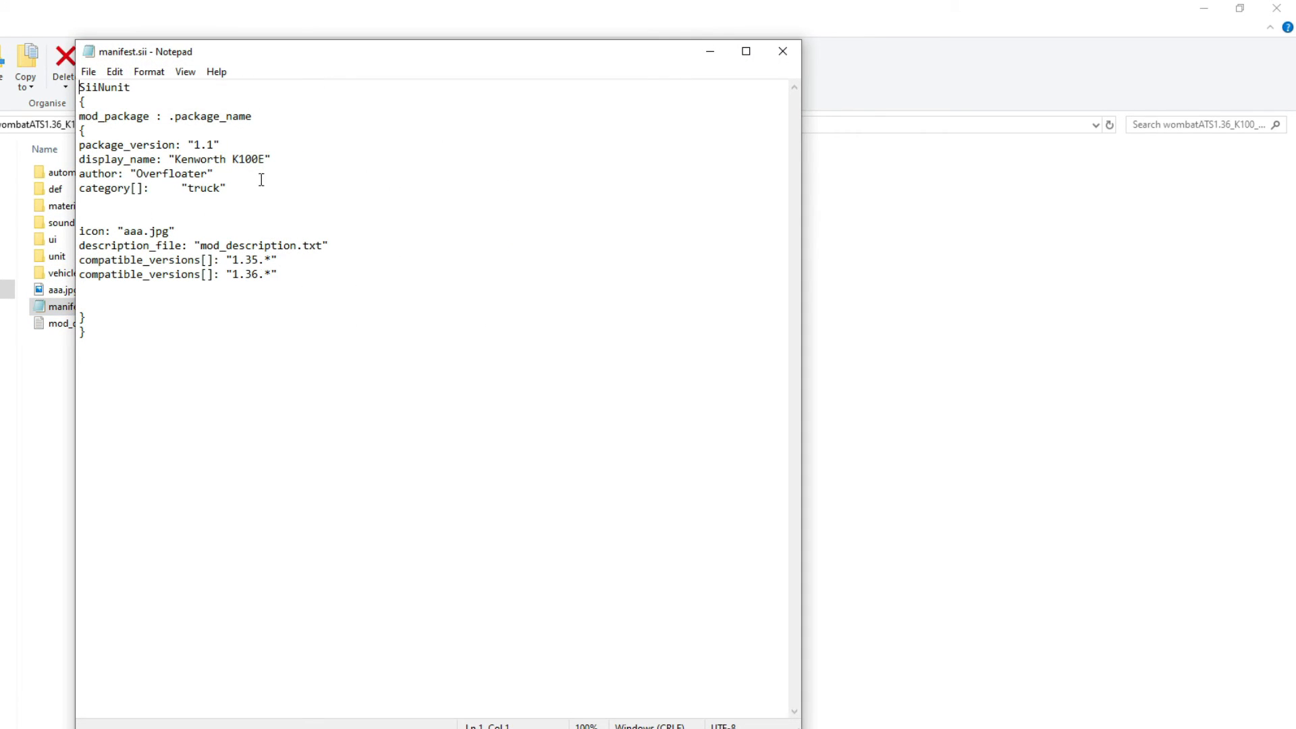
left_click_drag(128, 160, 277, 160)
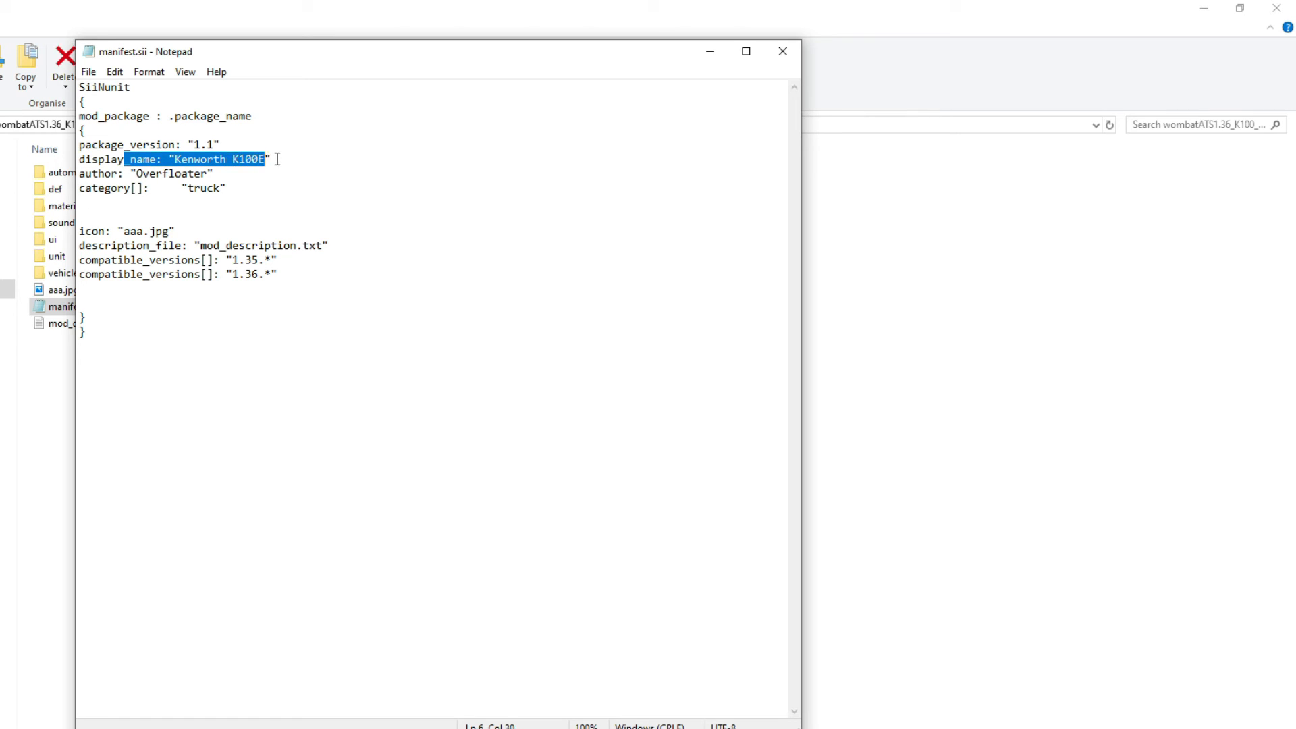
left_click(277, 159)
left_click(175, 159)
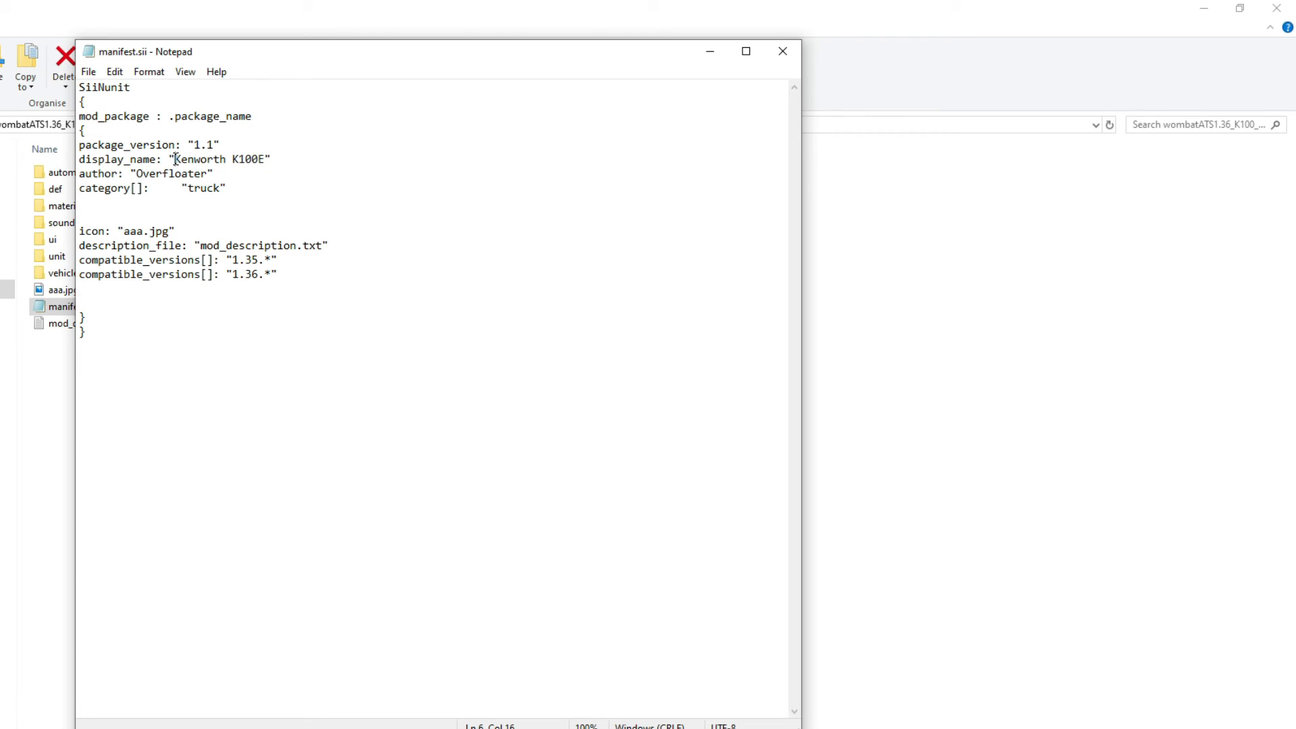
type("Wombats")
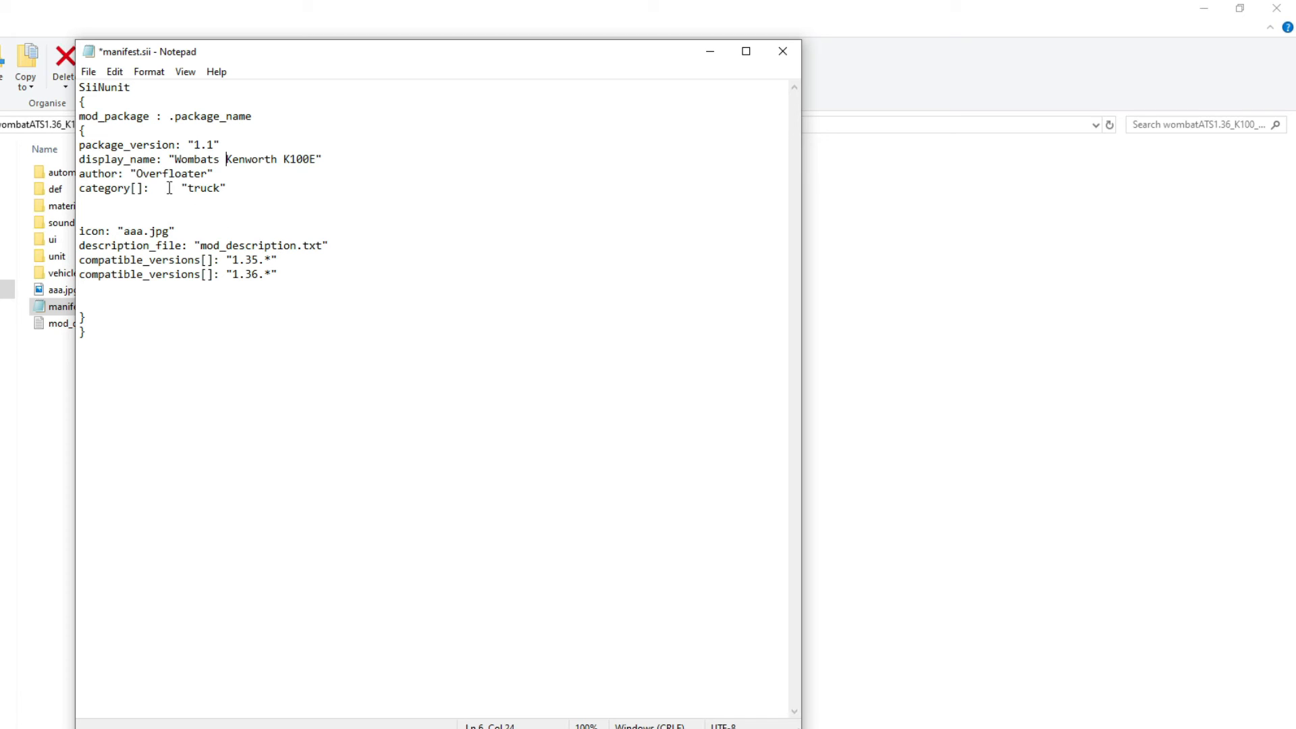
left_click_drag(156, 161, 335, 161)
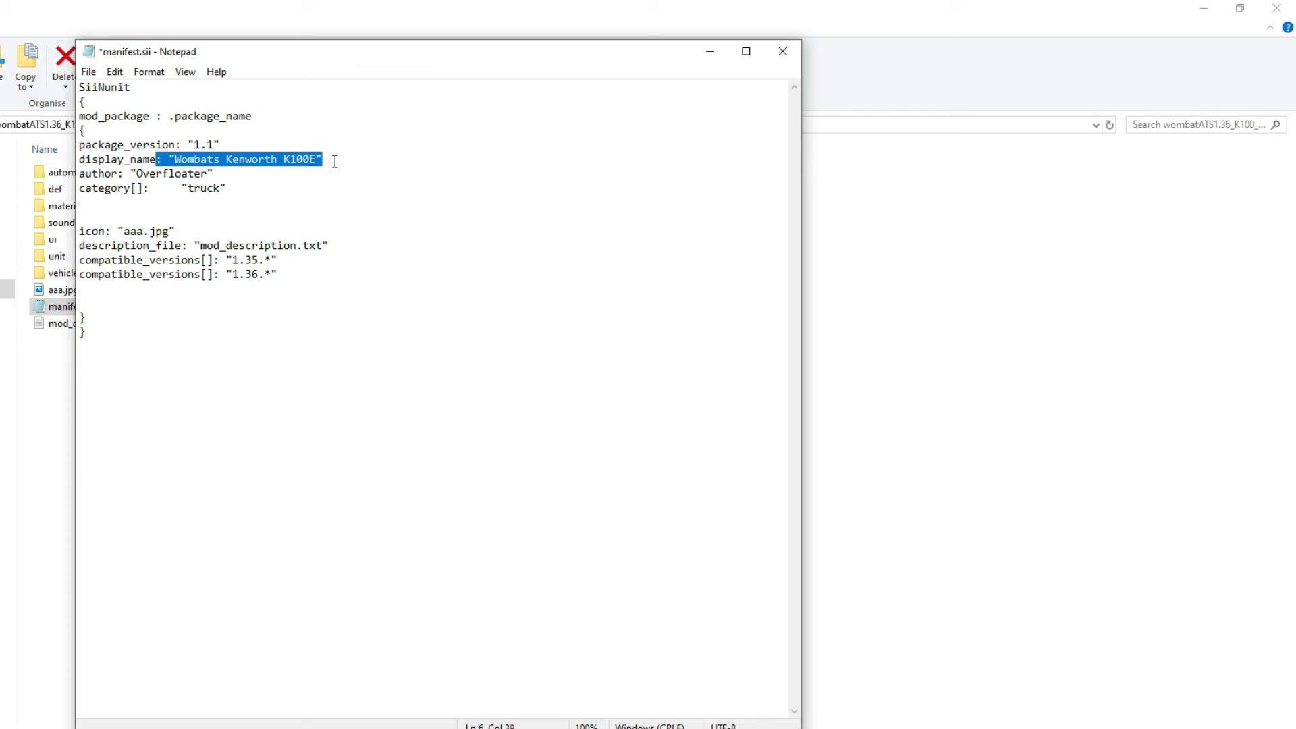
left_click(348, 161)
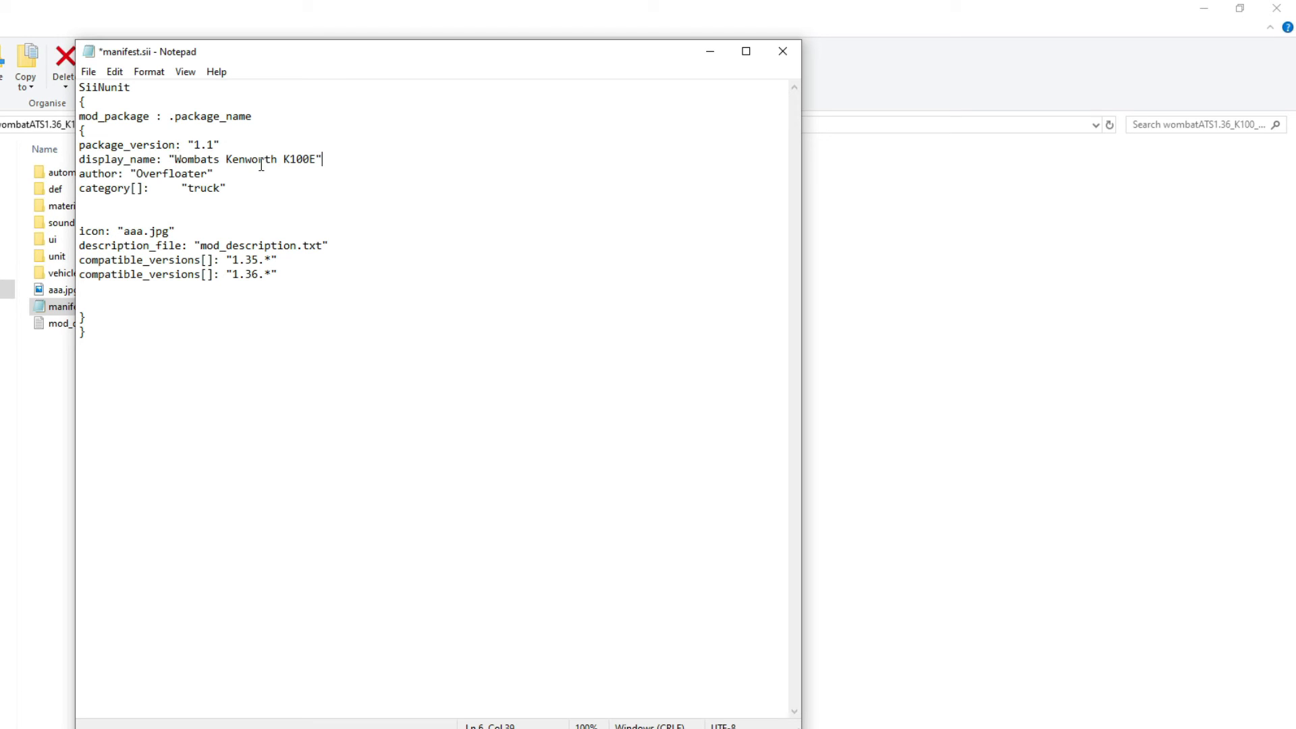
left_click_drag(232, 159, 308, 161)
left_click(310, 159)
Delete both compatible_versions lines from manifest.sii and close the file without saving
left_click_drag(287, 275, 77, 261)
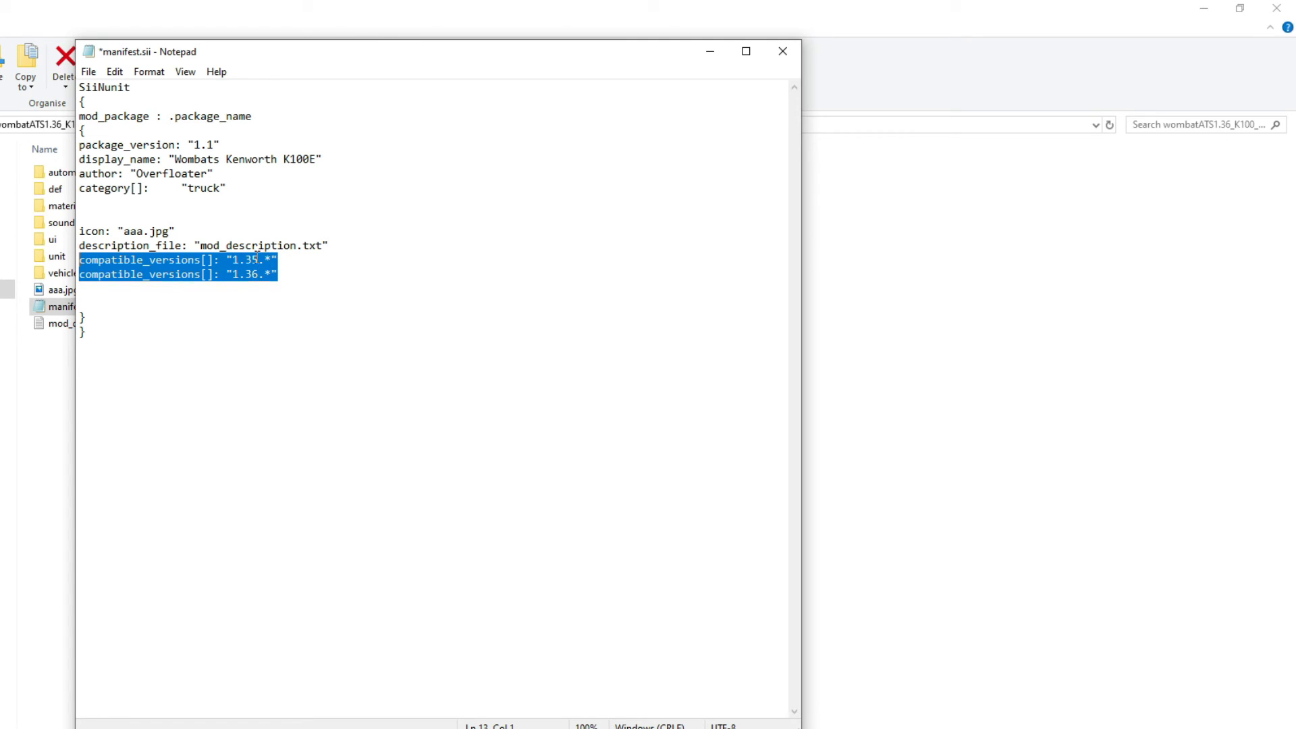
key("Delete")
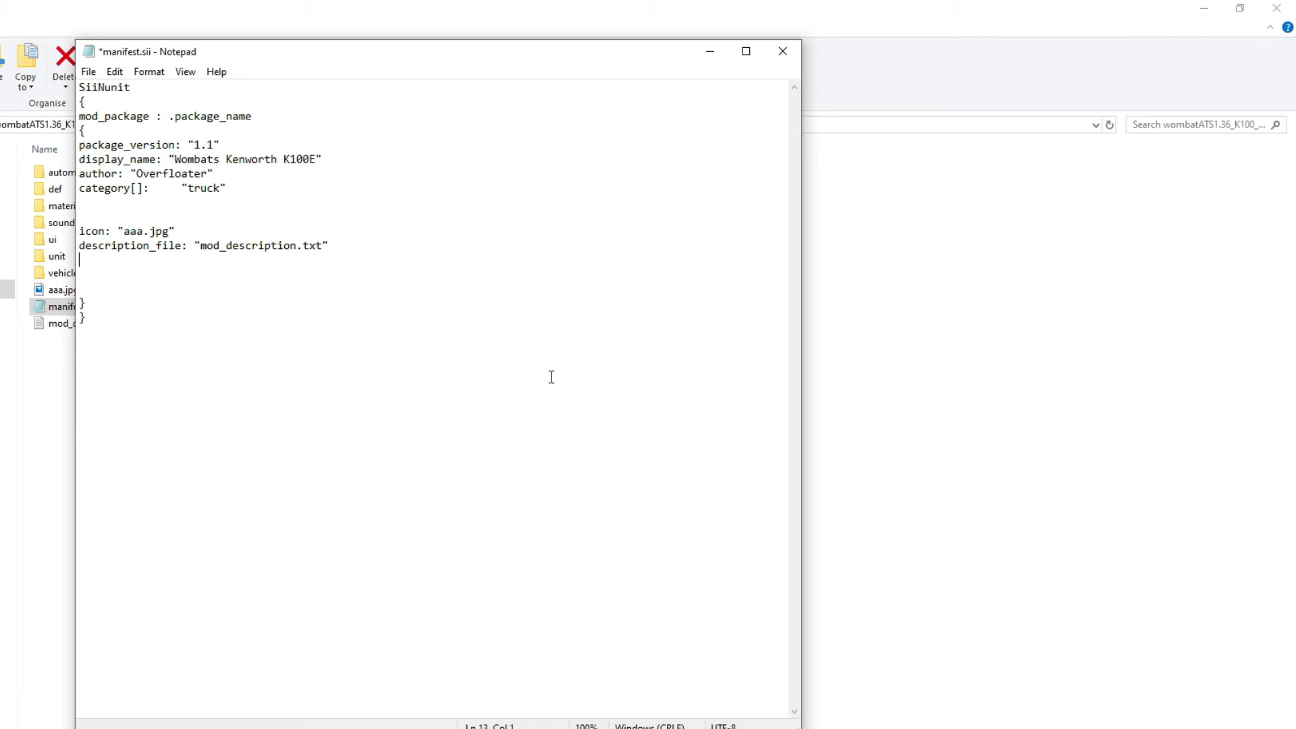
left_click(784, 49)
left_click(555, 440)
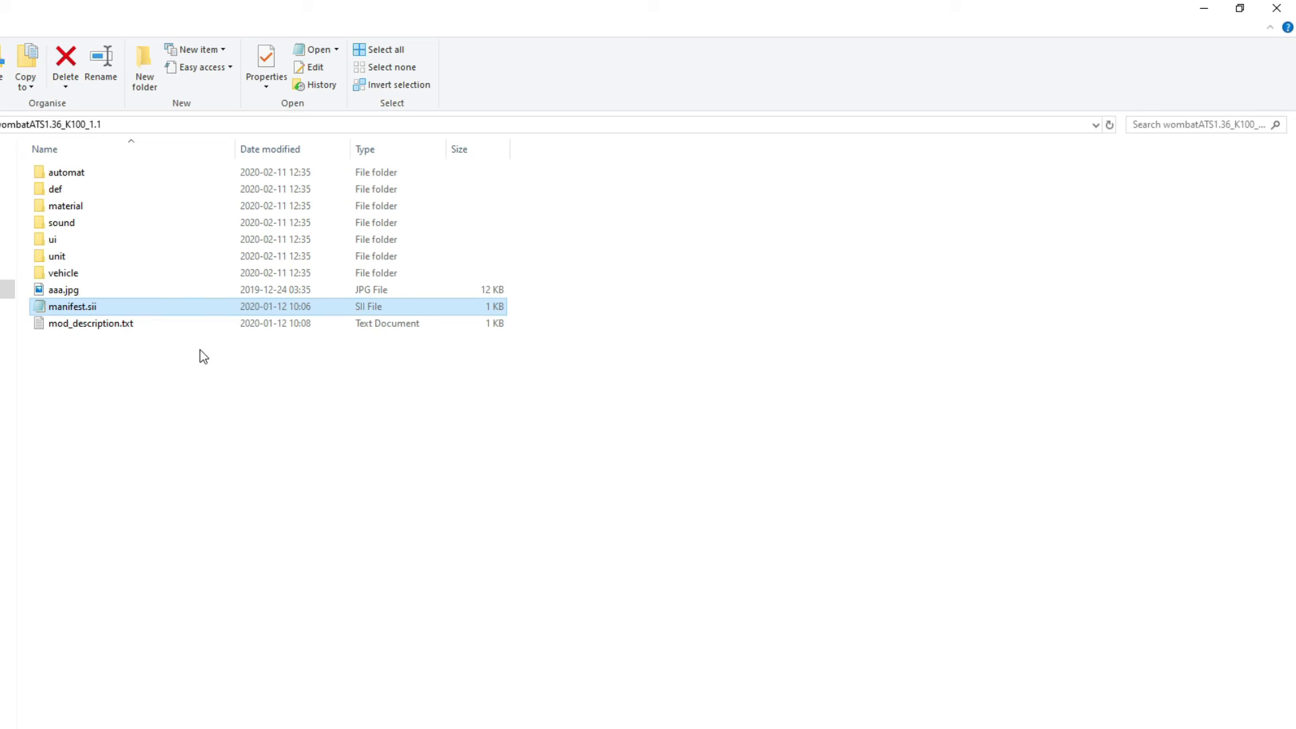
Examine the automat folder and the material files in its 0a and 0c subfolders
left_click(71, 175)
double_click(71, 175)
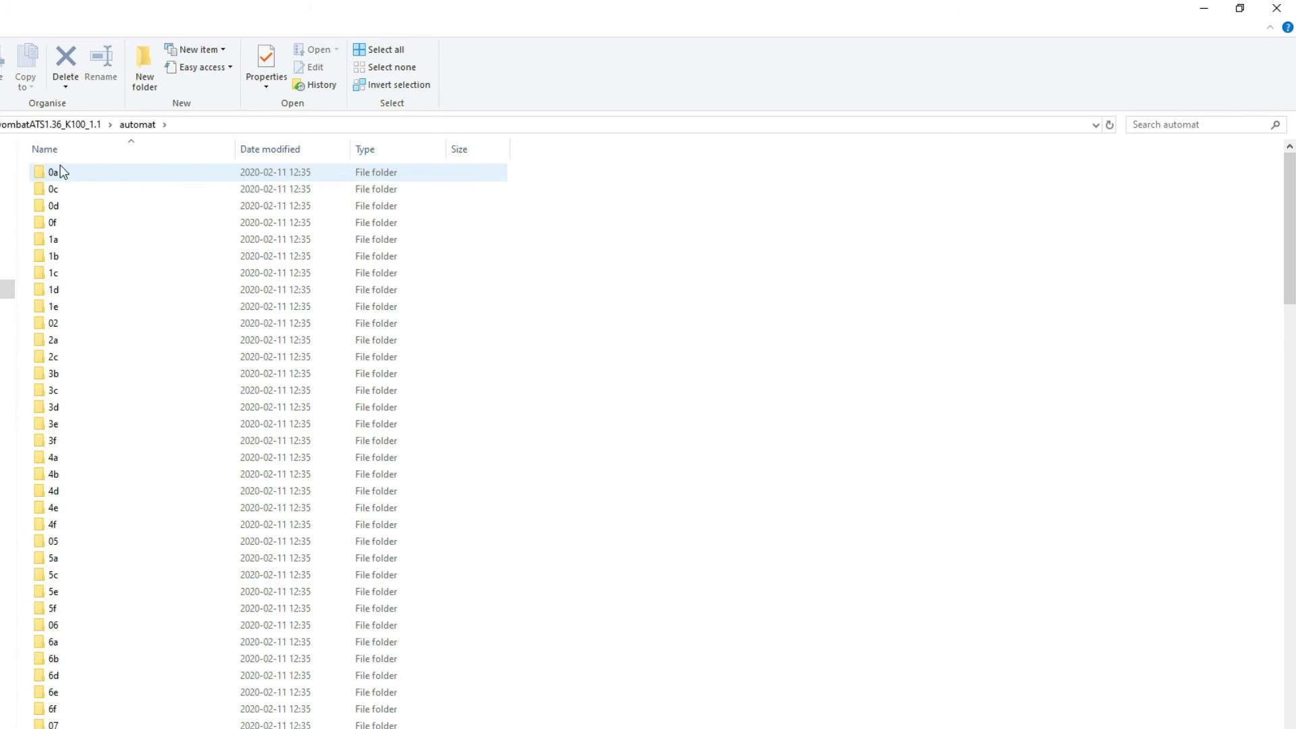
double_click(55, 177)
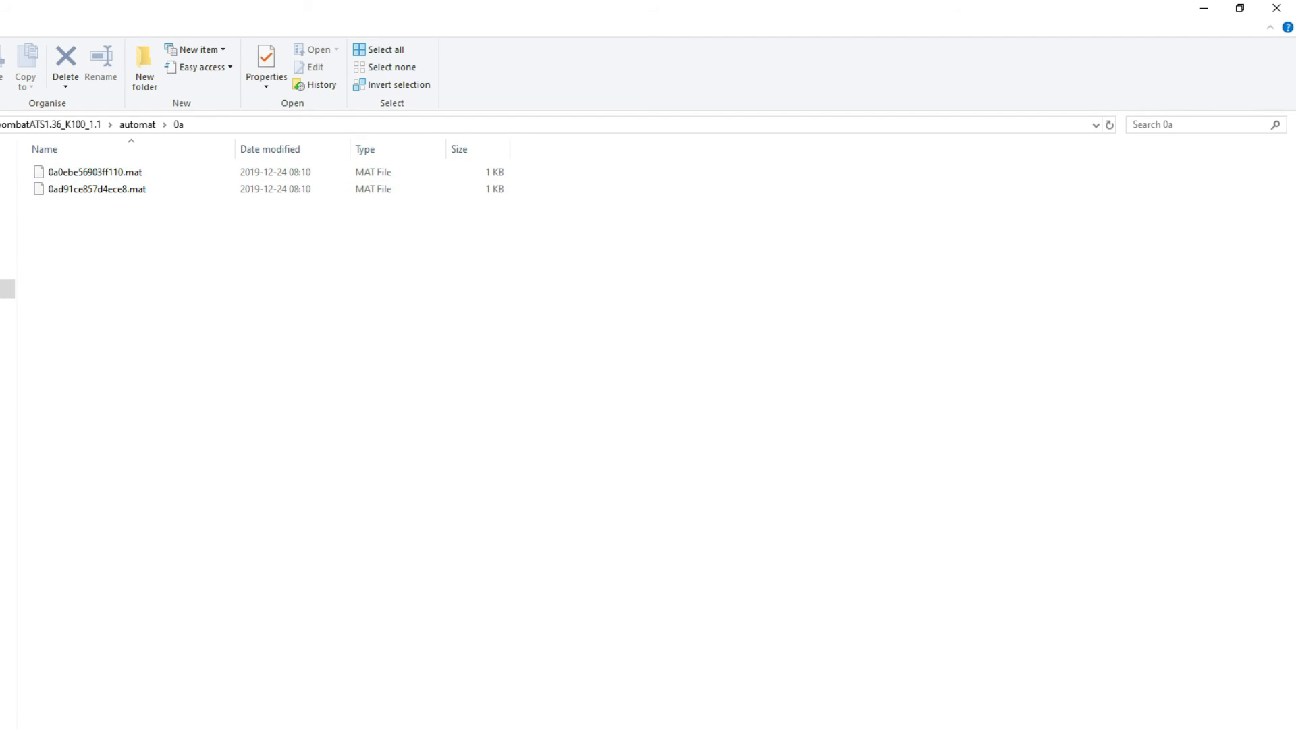
key("alt+Left")
double_click(60, 205)
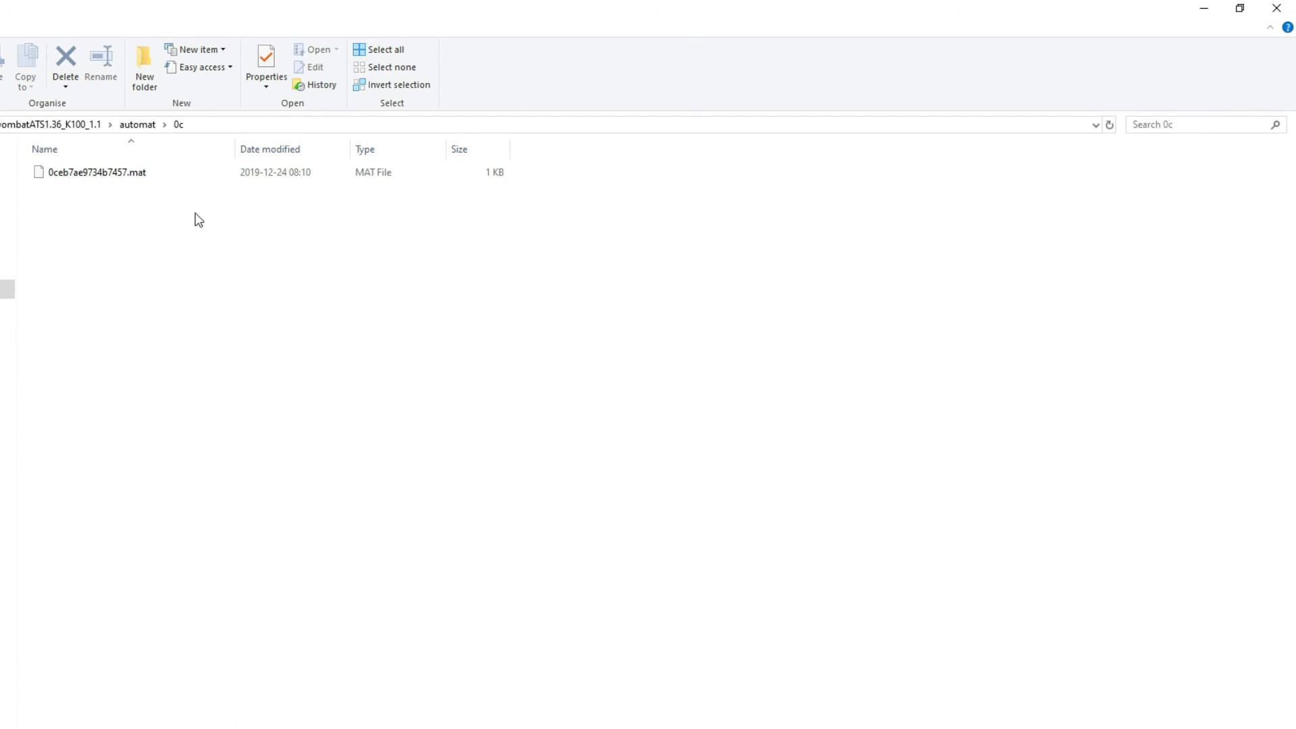
Return to the mod's root folder and open def/vehicle/truck/kenworth.k100e_of/chassis
key("alt+Left")
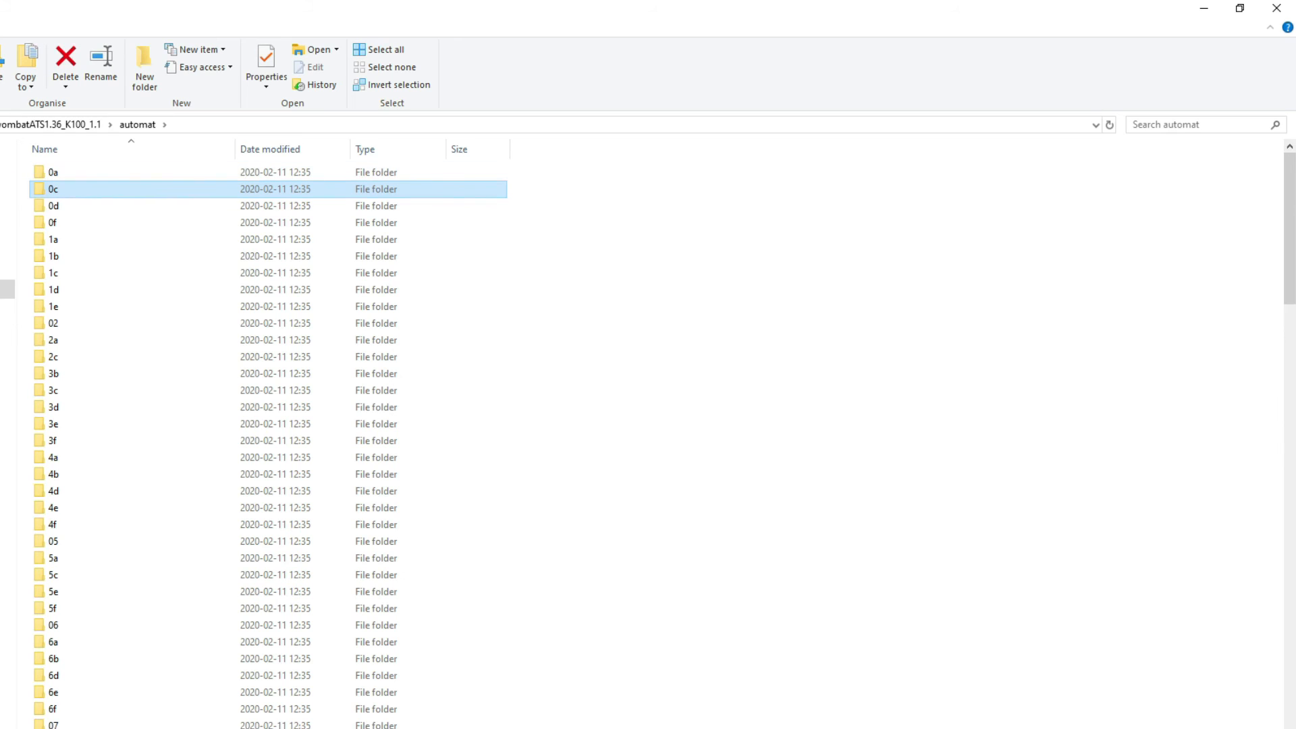
key("alt+Left")
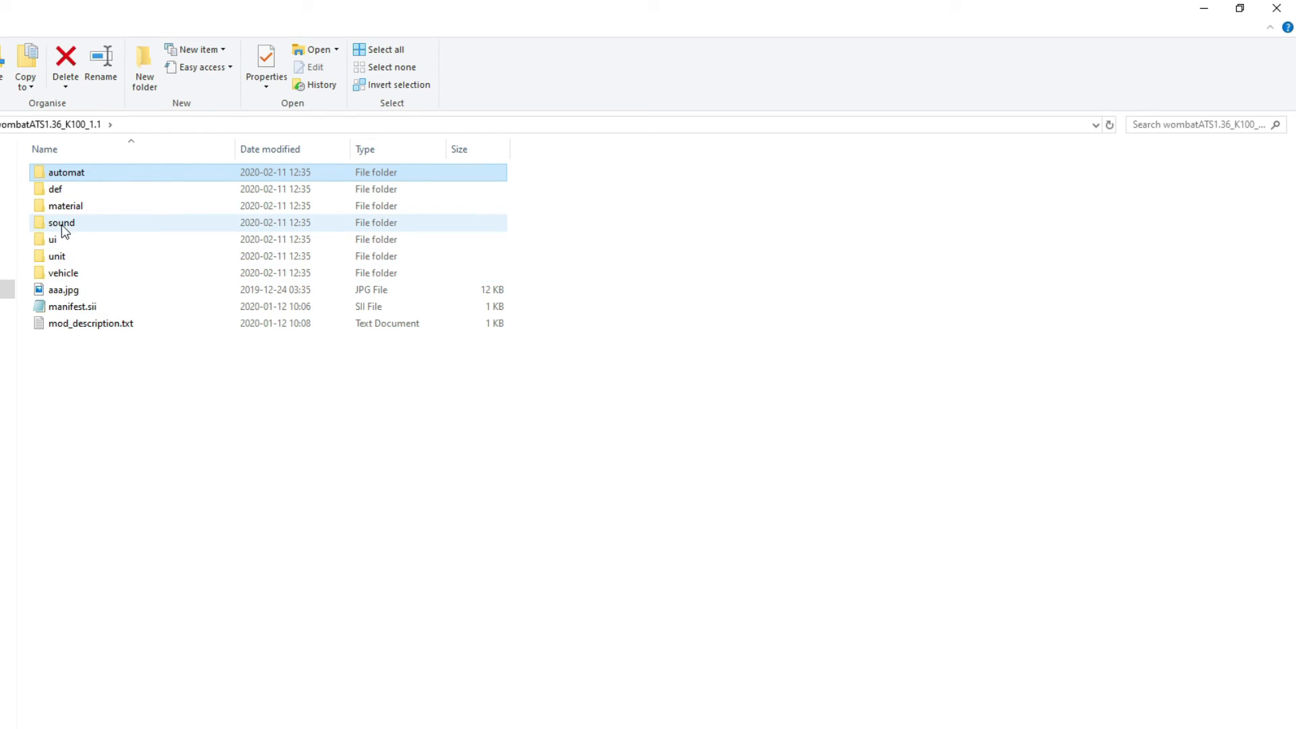
mouse_move(64, 229)
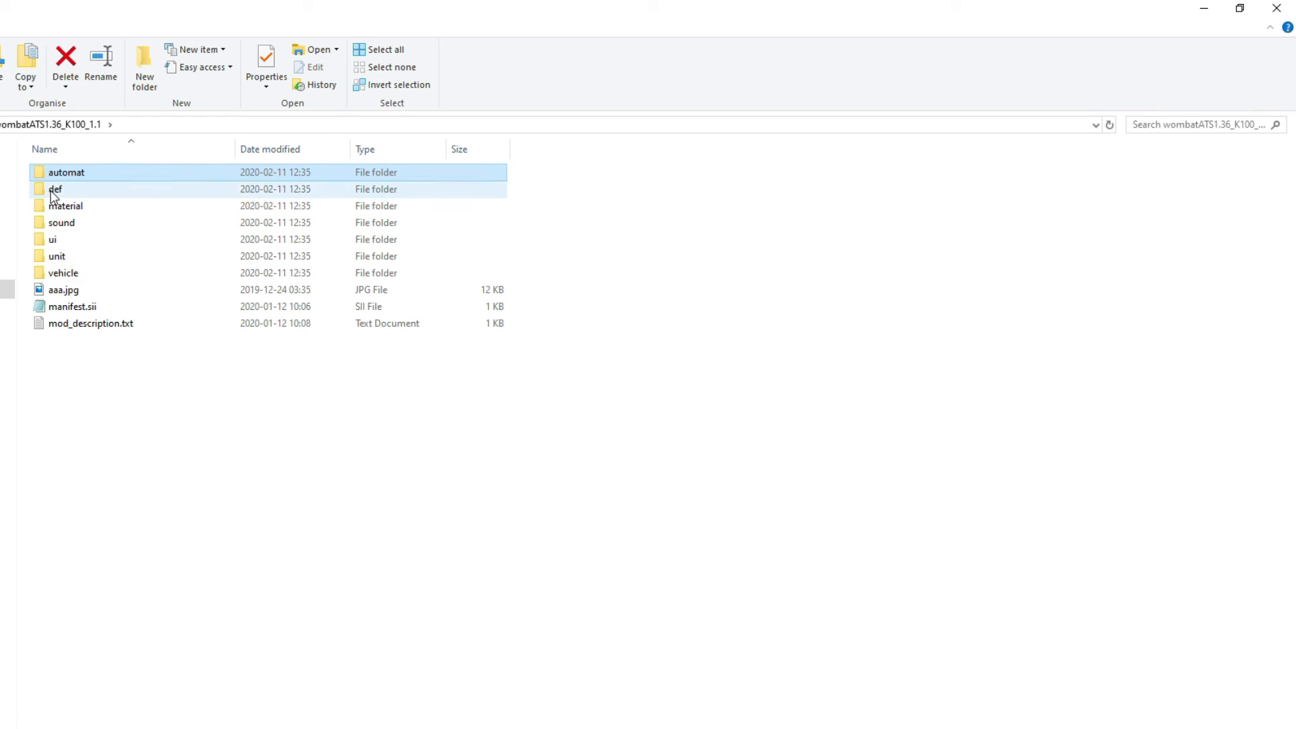
mouse_move(54, 197)
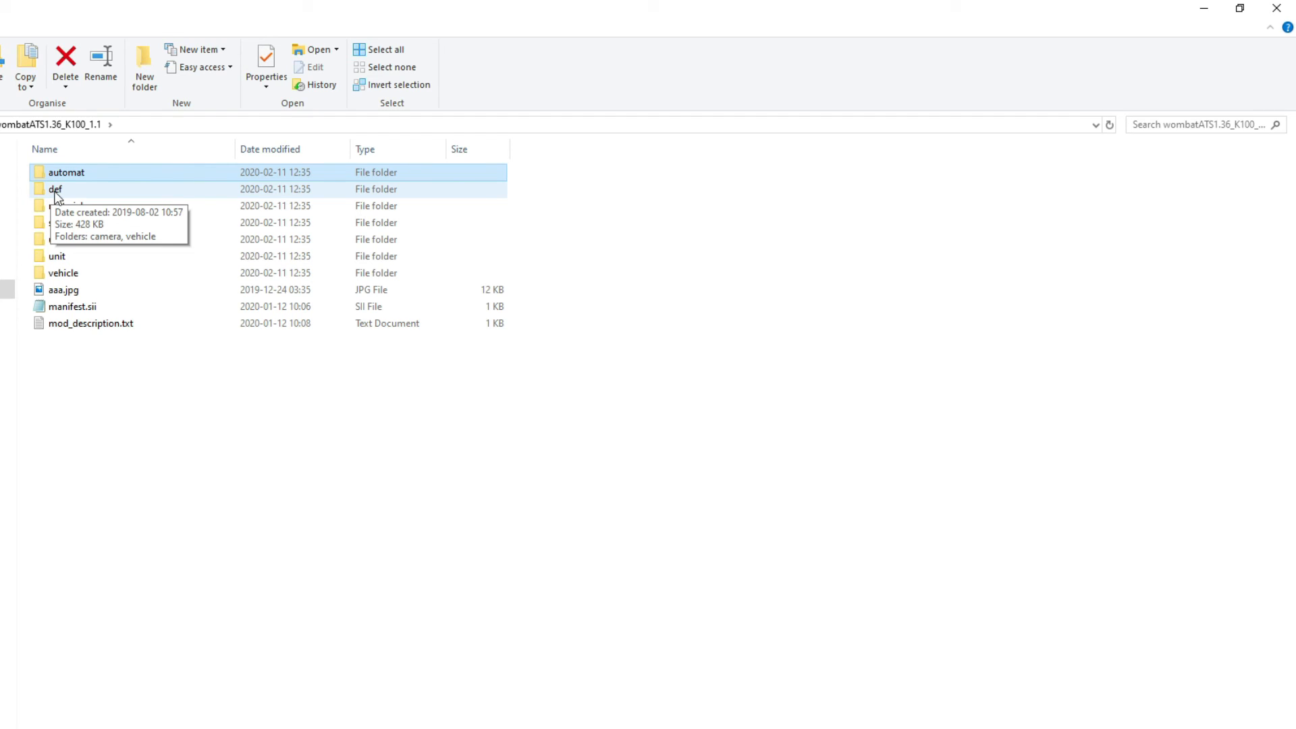
double_click(54, 191)
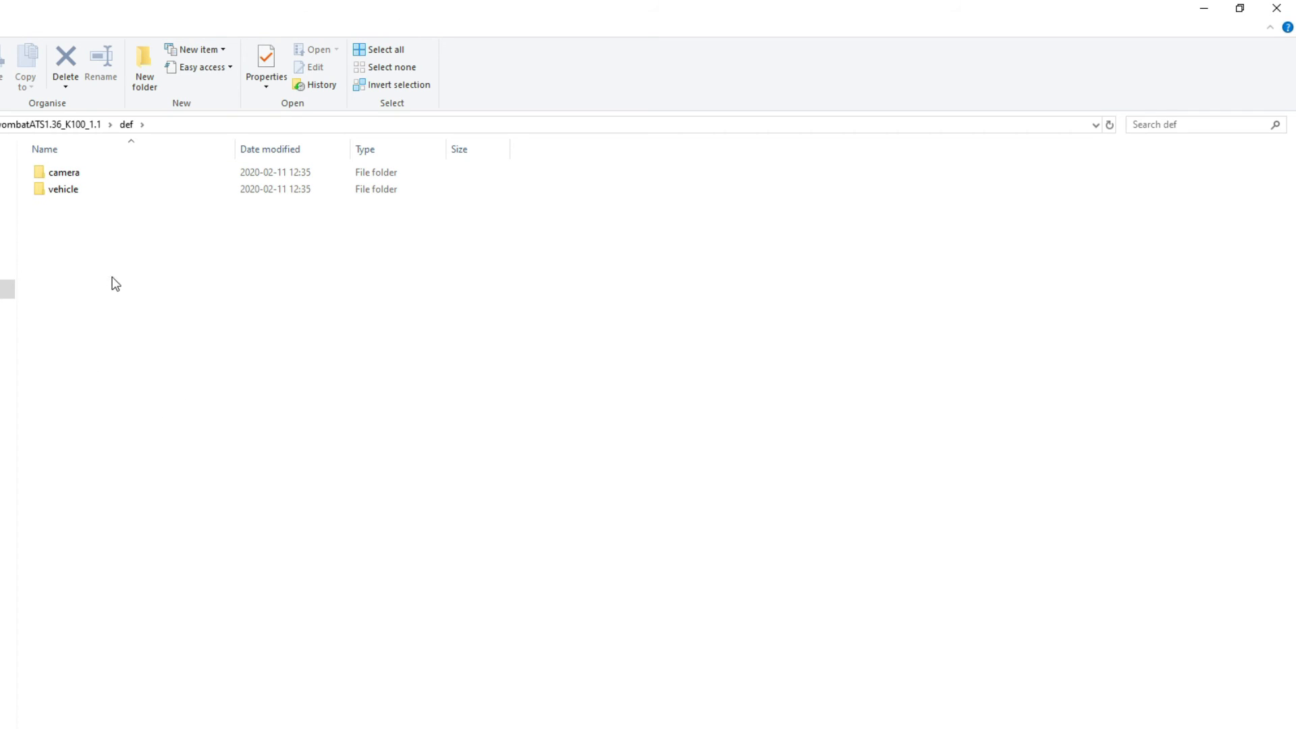
double_click(59, 192)
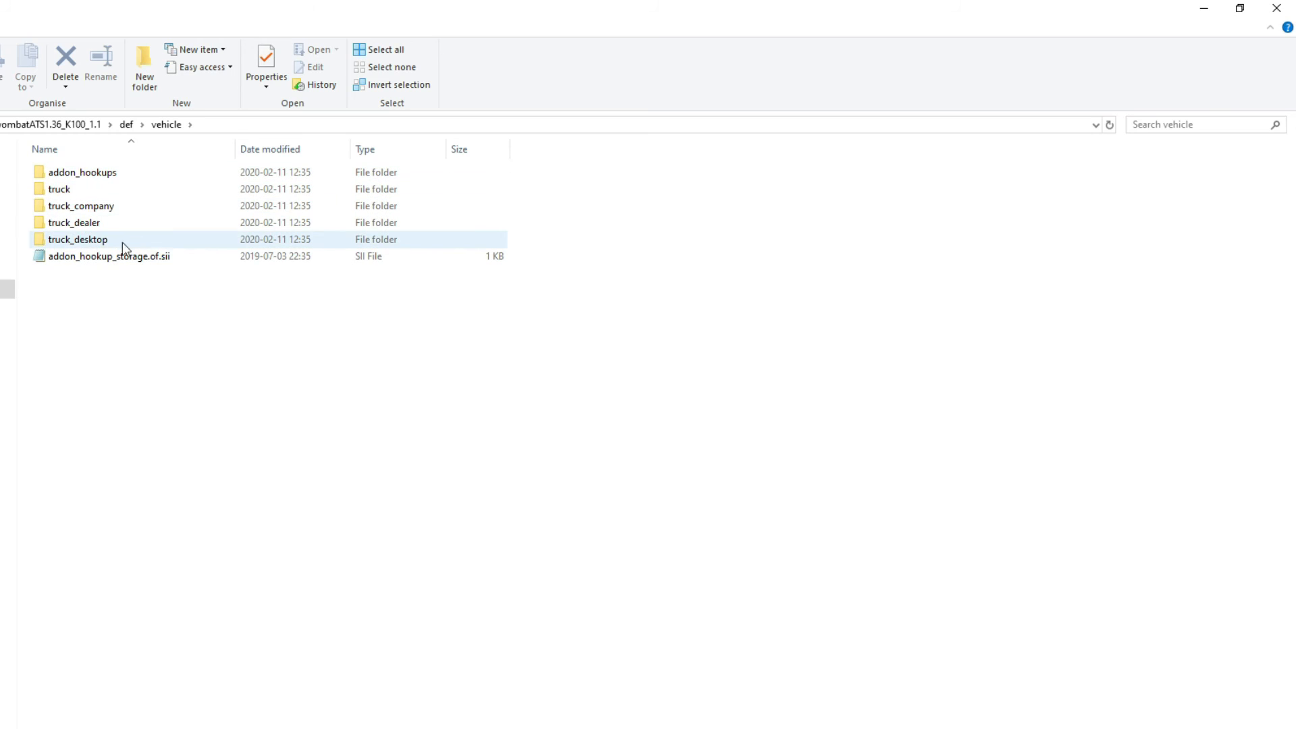
left_click(57, 192)
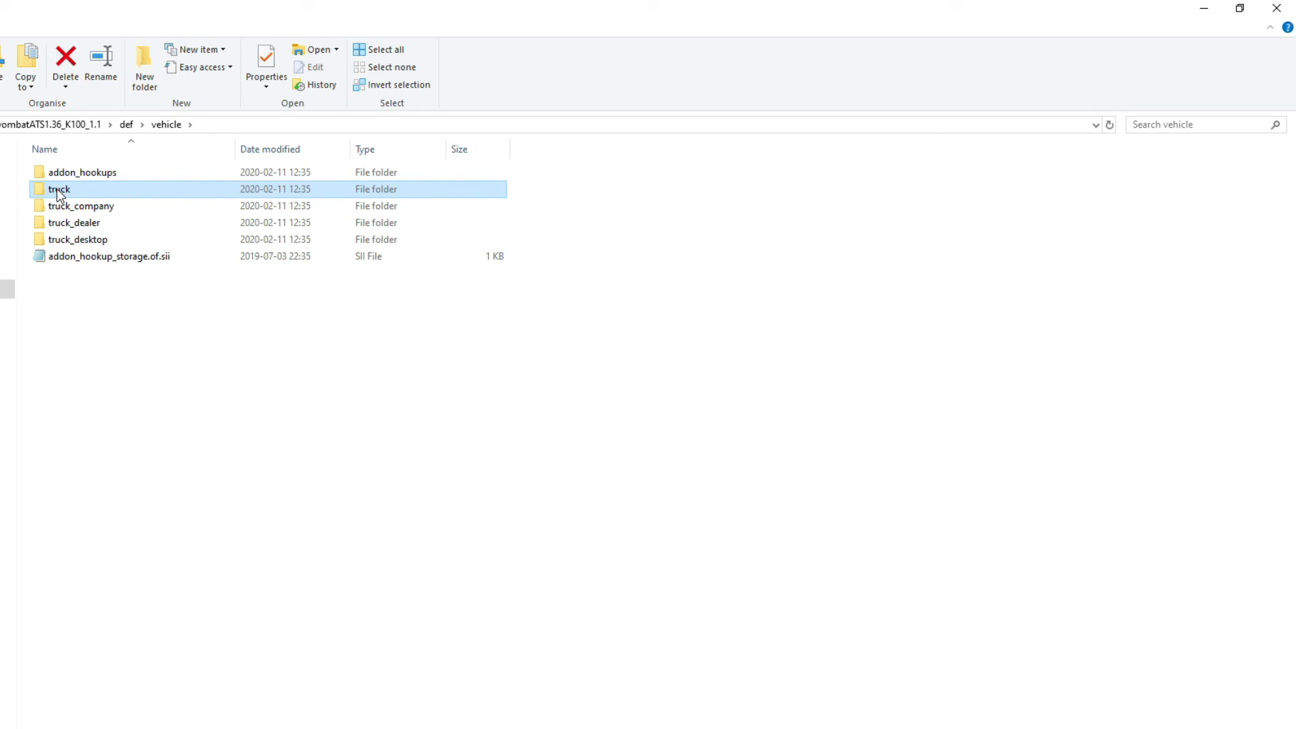
double_click(57, 189)
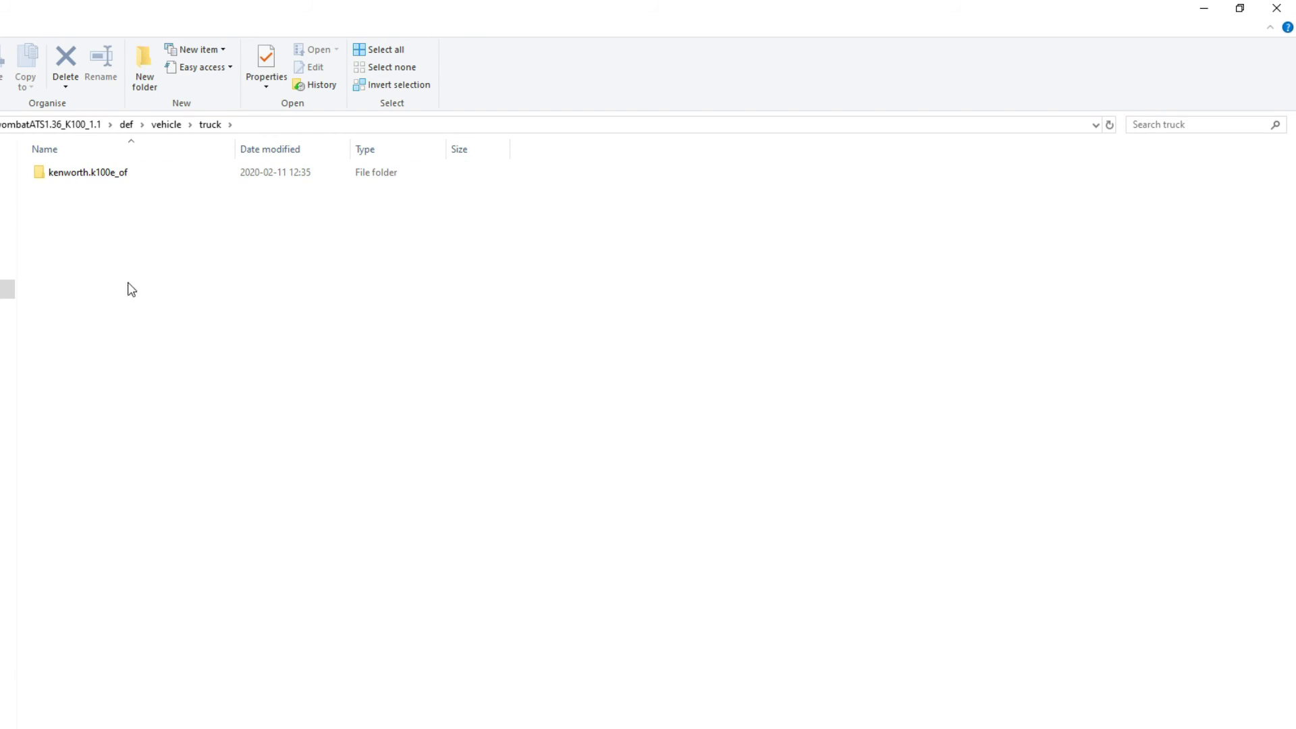
double_click(66, 175)
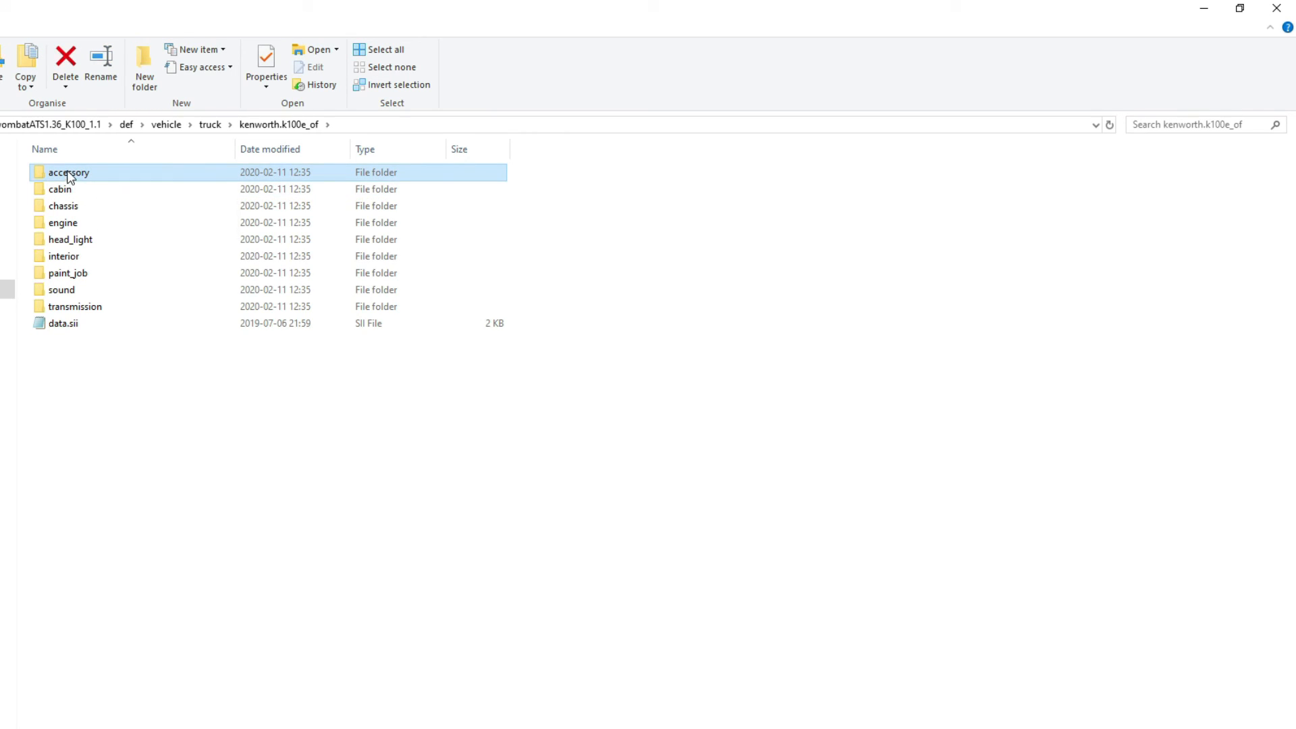
mouse_move(124, 214)
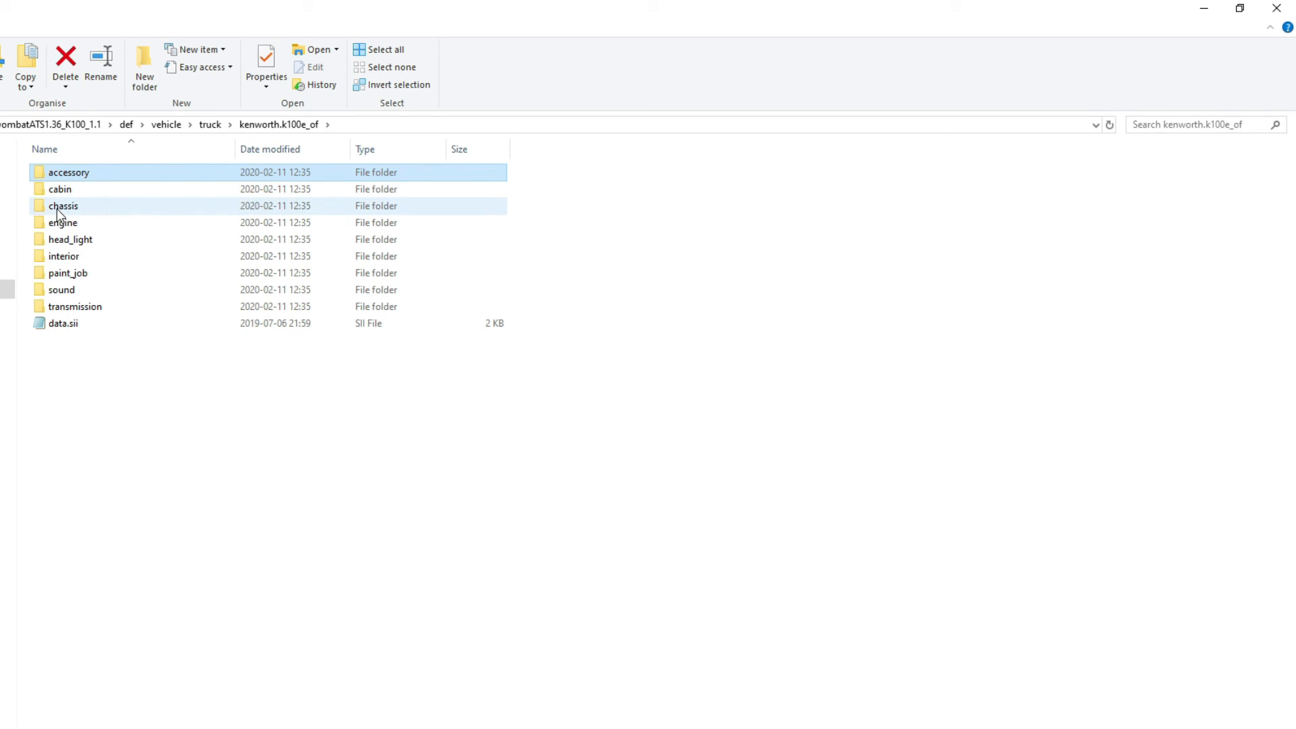
double_click(74, 206)
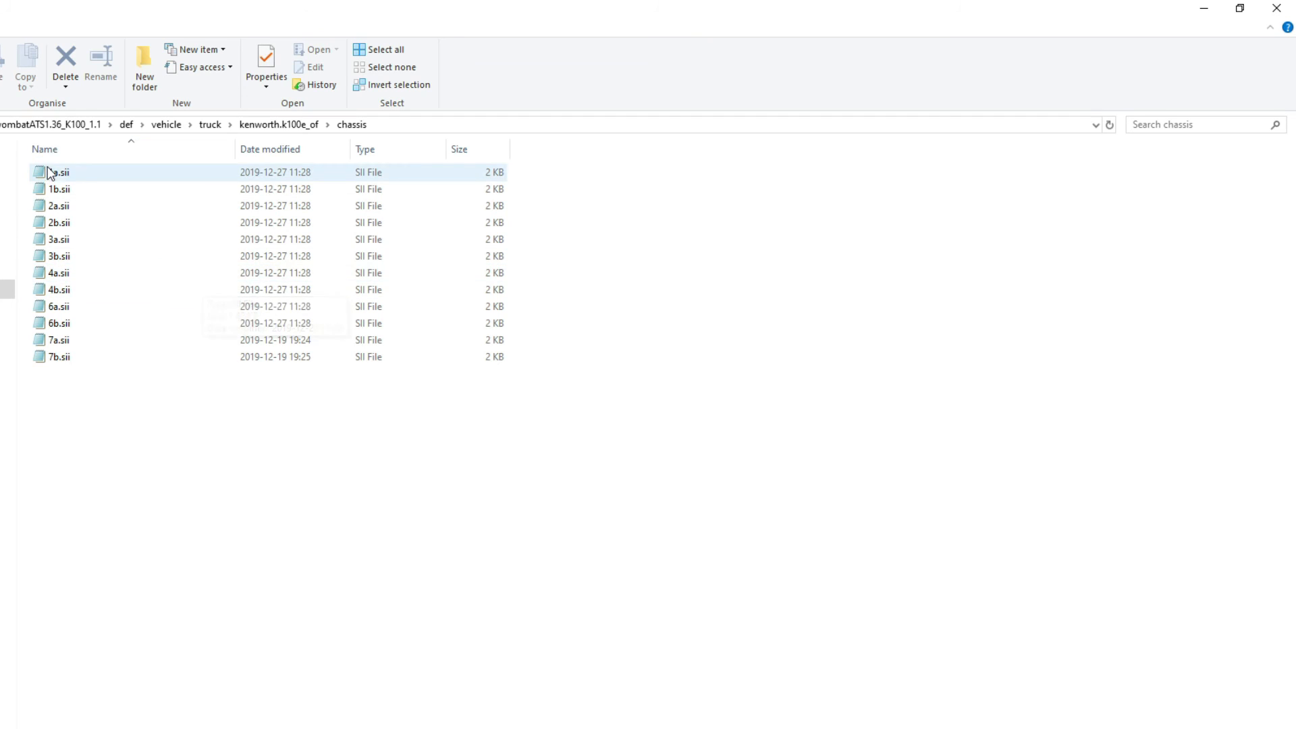
Open 6a.sii from the chassis folder, examine its name and first info lines, and close it
double_click(62, 308)
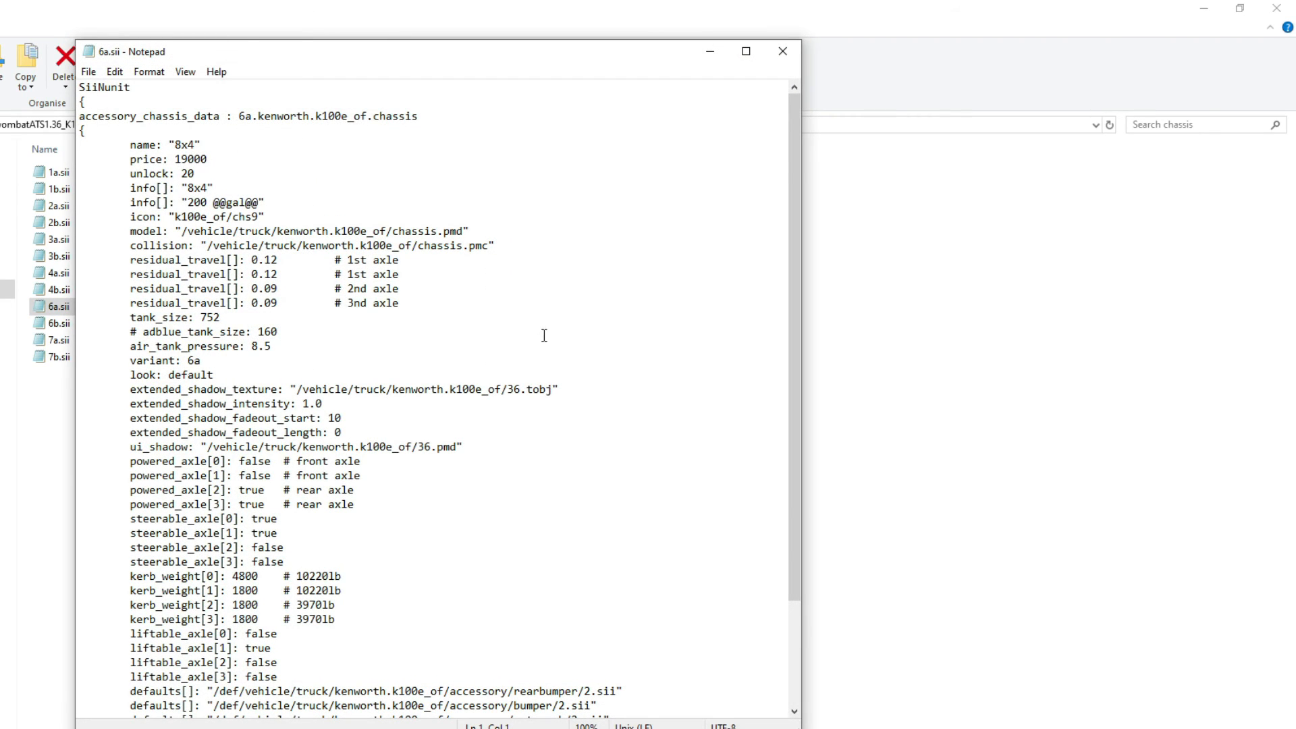
left_click_drag(133, 146, 200, 147)
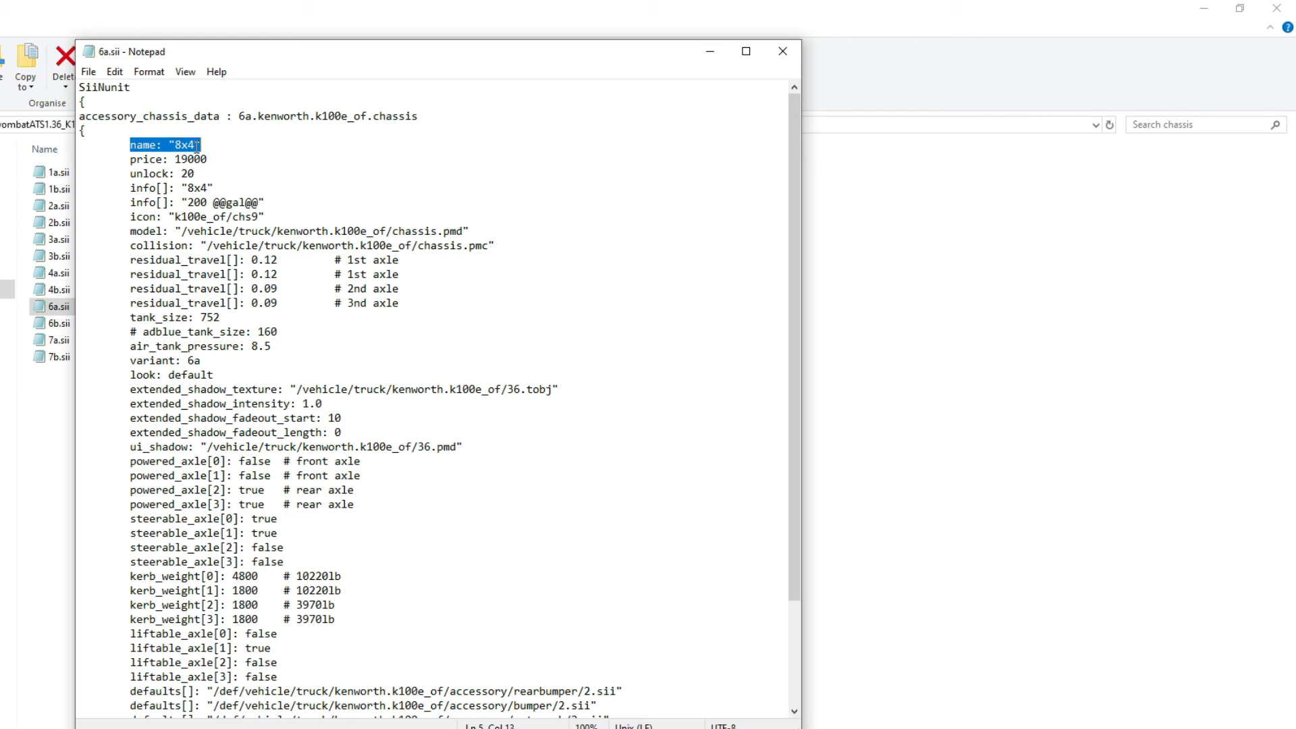
left_click(195, 145)
left_click_drag(215, 189, 131, 187)
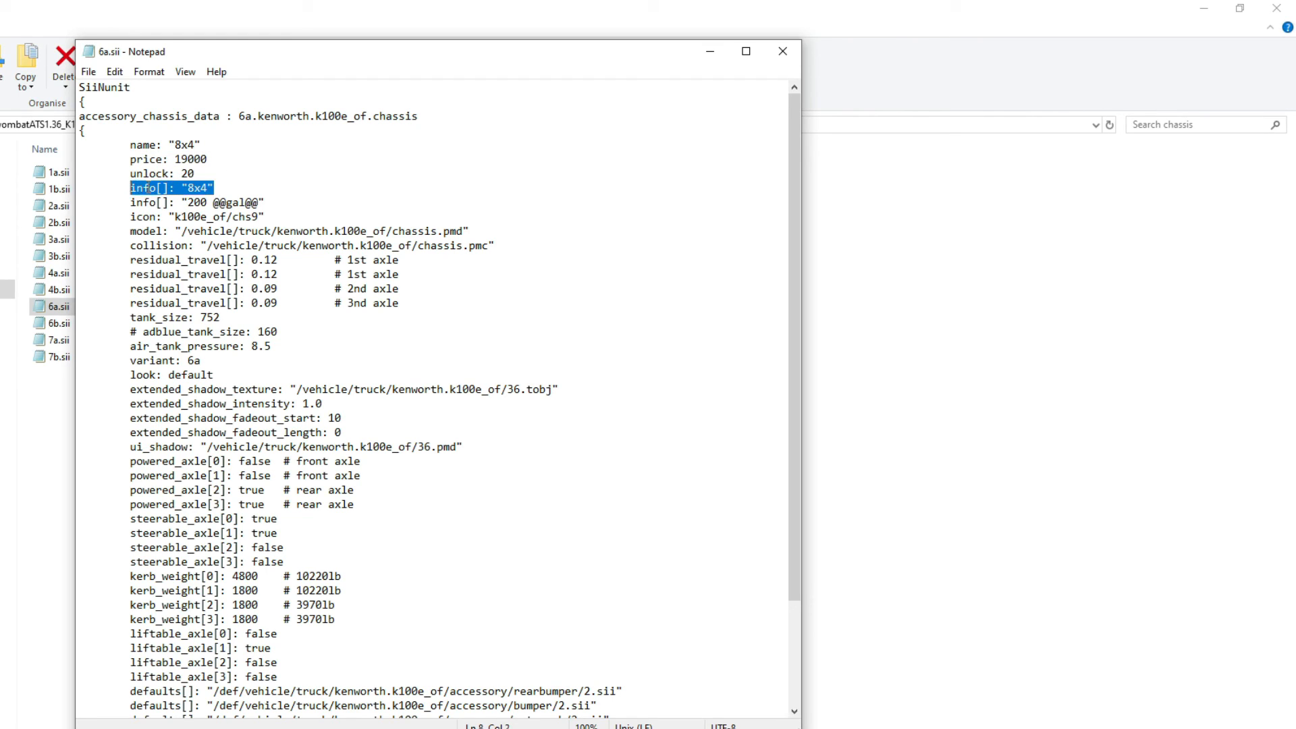
left_click(210, 190)
left_click_drag(227, 189, 136, 189)
left_click(786, 52)
Check the chassis name lines in 1a.sii and 1b.sii, closing each file after viewing
double_click(62, 177)
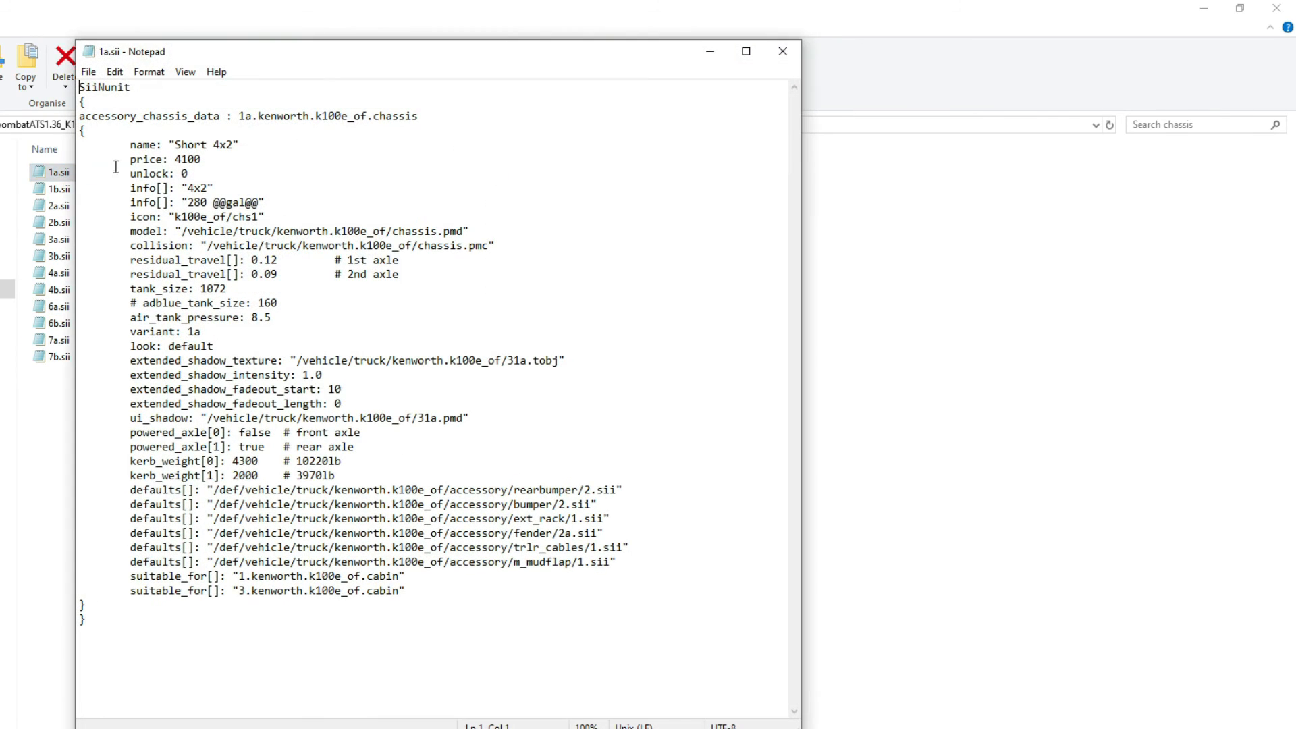
left_click_drag(201, 145, 233, 147)
left_click(233, 146)
left_click(785, 52)
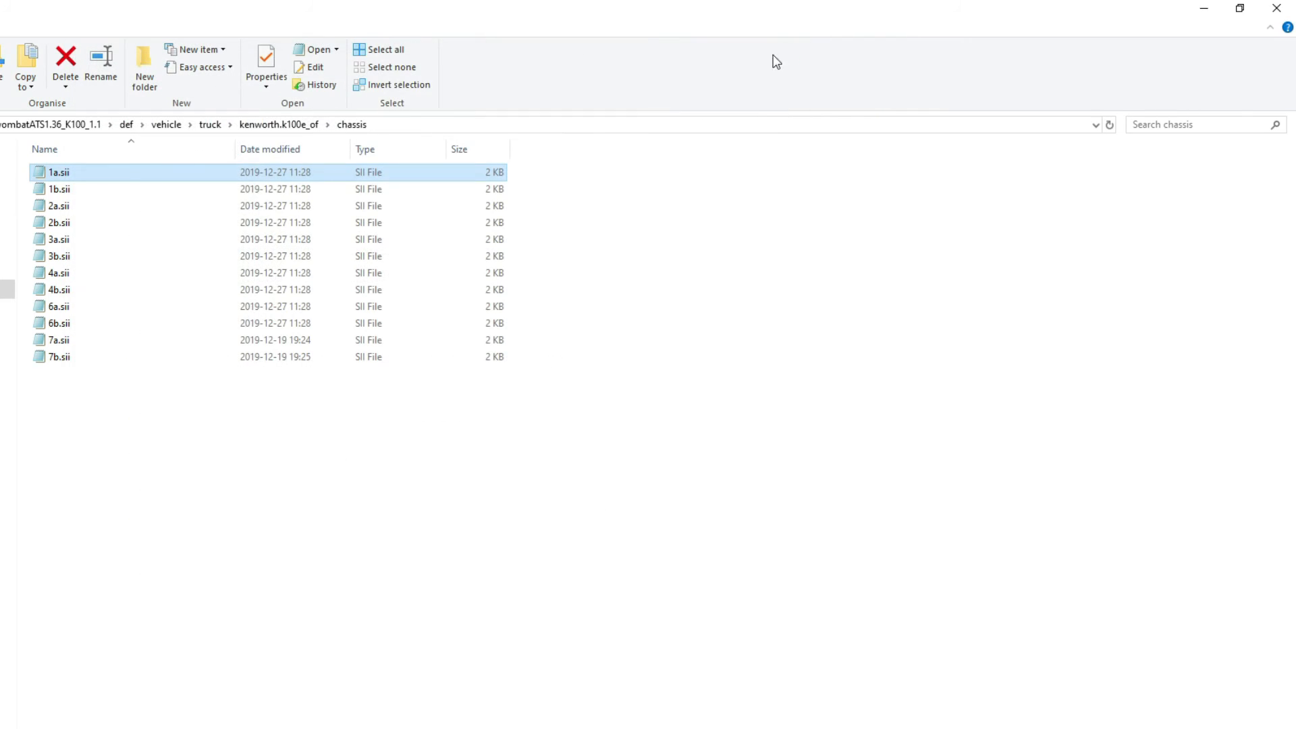
double_click(116, 189)
left_click_drag(158, 145, 206, 144)
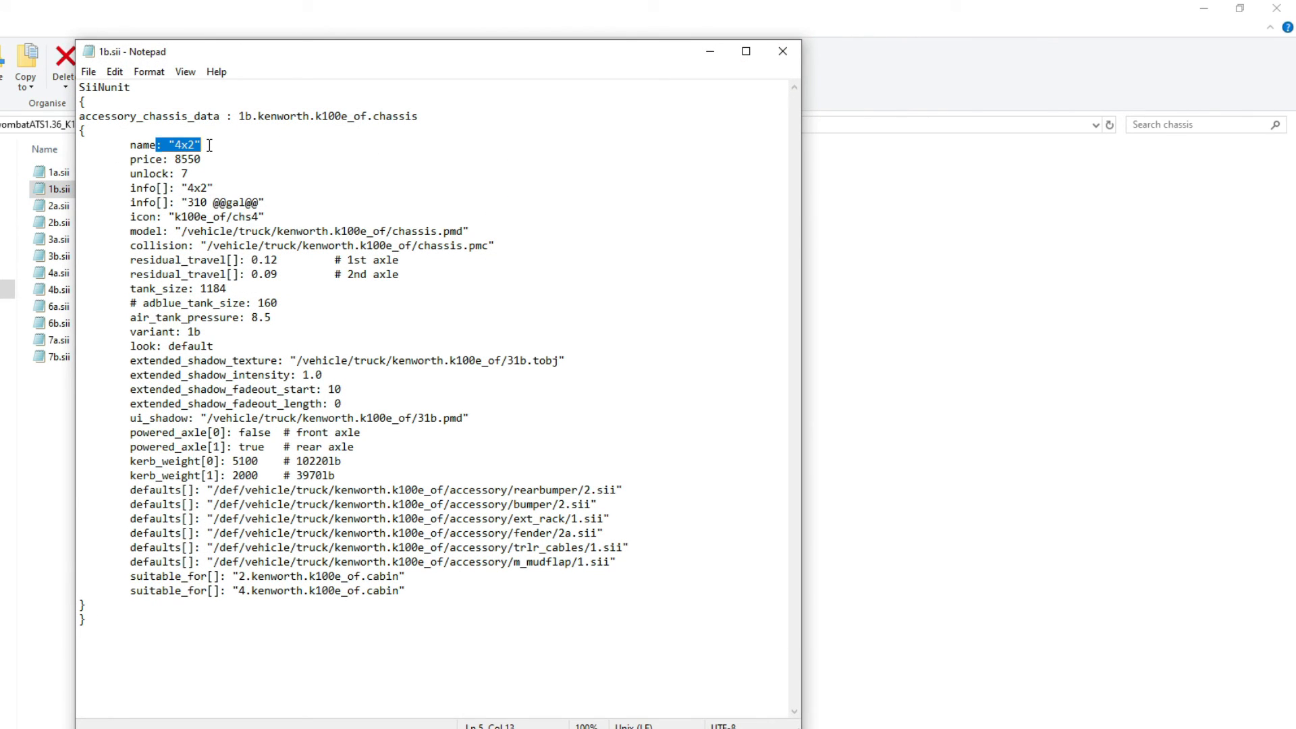
left_click(783, 51)
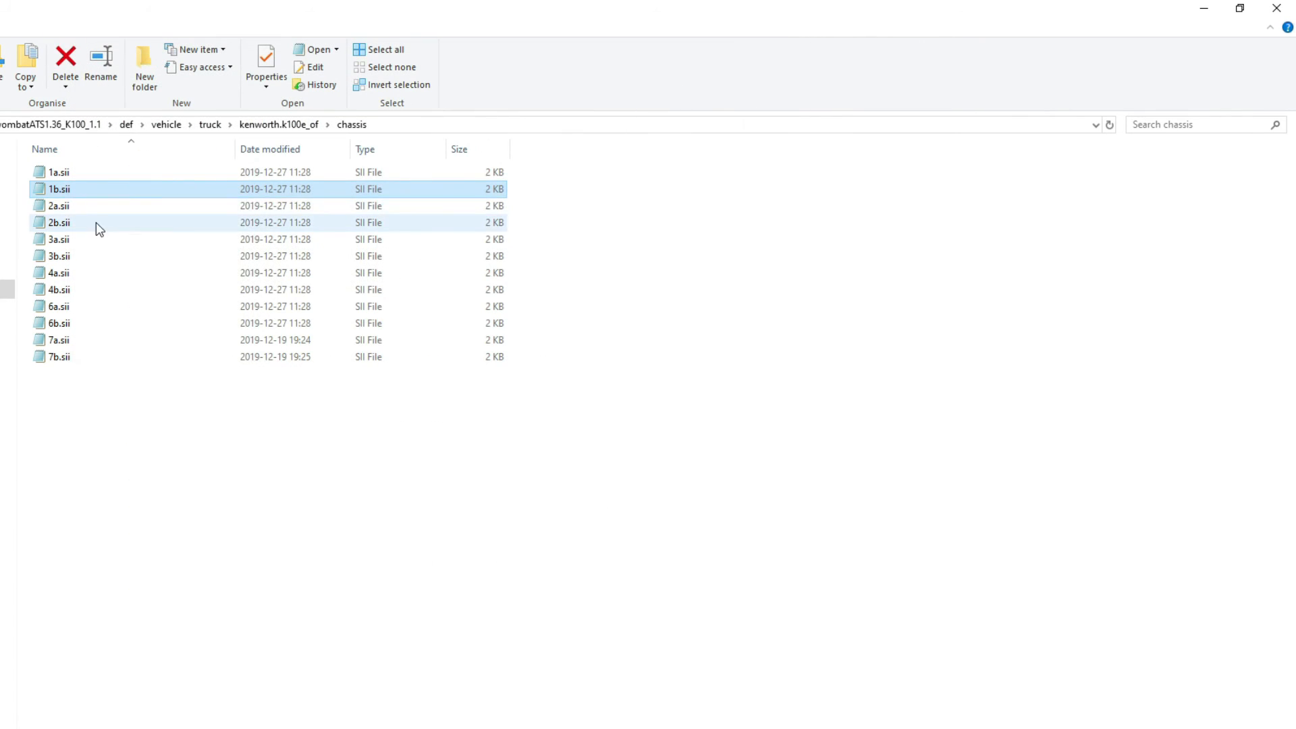
Check the chassis name lines in 2a.sii, 2b.sii and 3a.sii, closing each file after viewing
double_click(60, 206)
left_click_drag(147, 144, 225, 144)
left_click(226, 145)
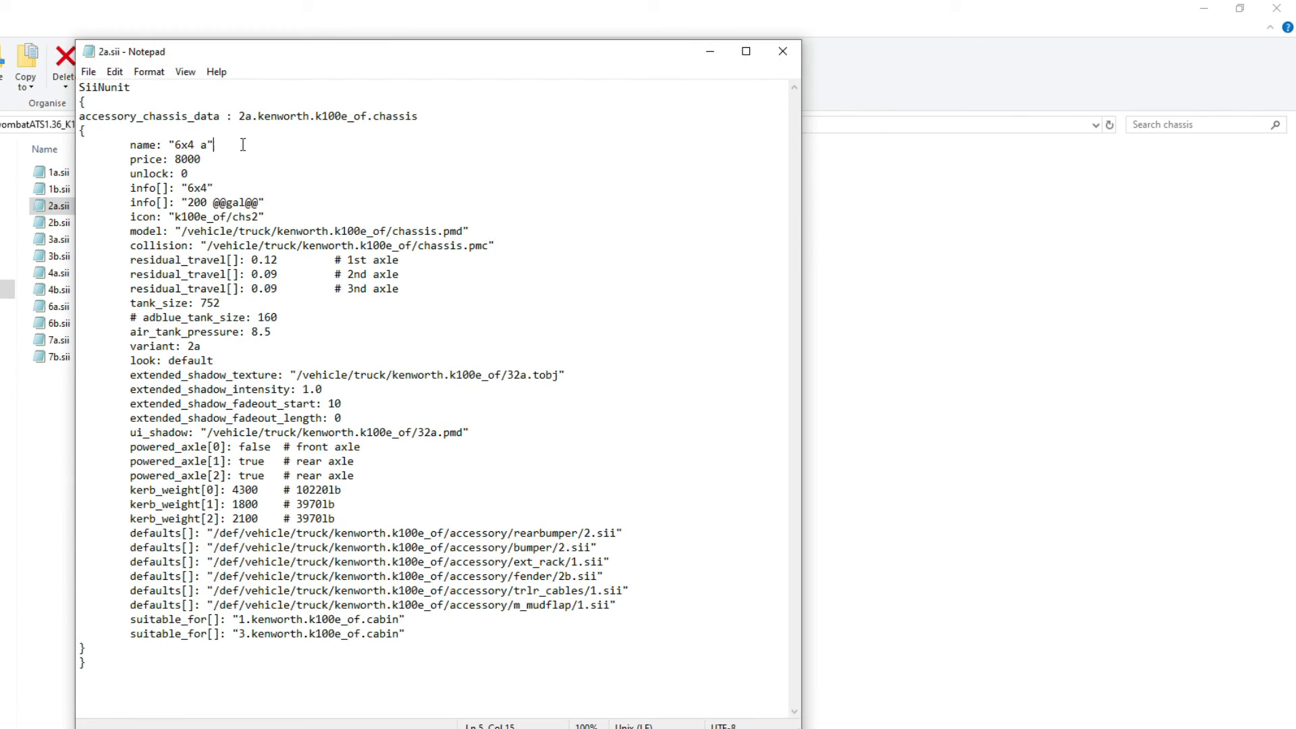
left_click(782, 51)
double_click(60, 222)
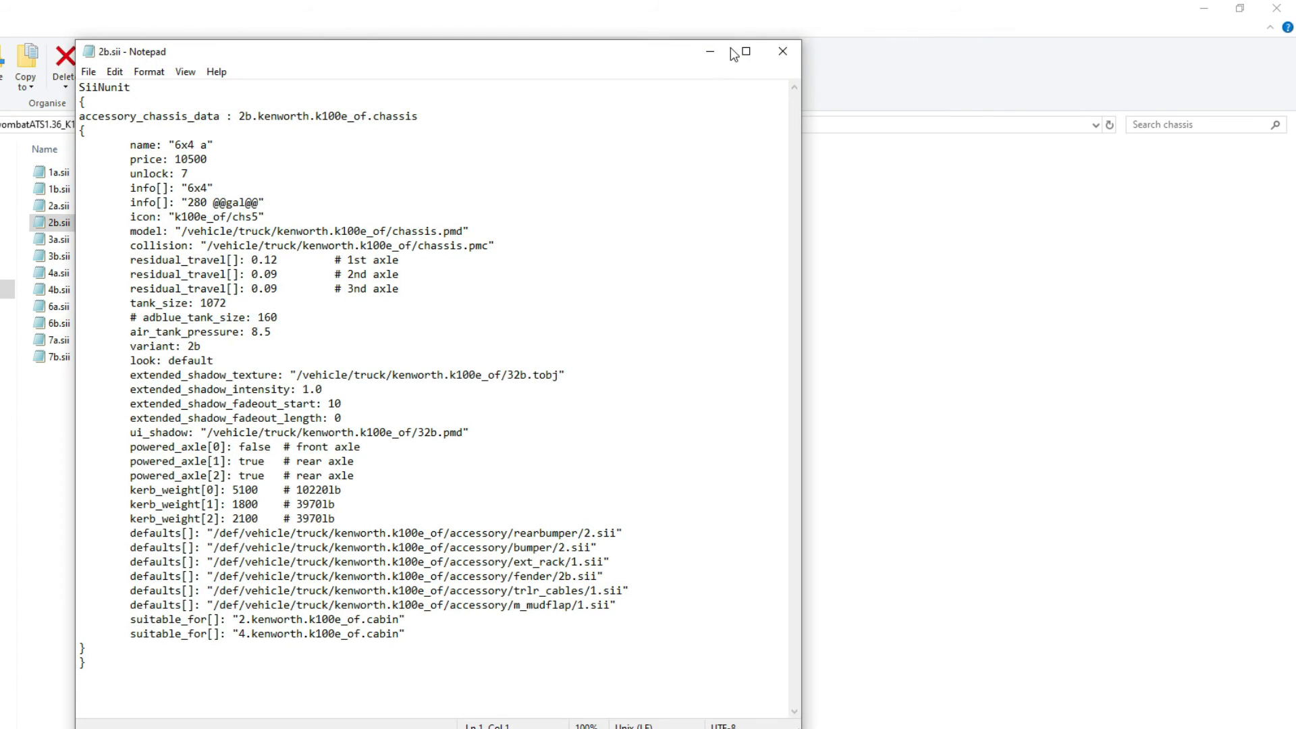
left_click(783, 51)
double_click(60, 239)
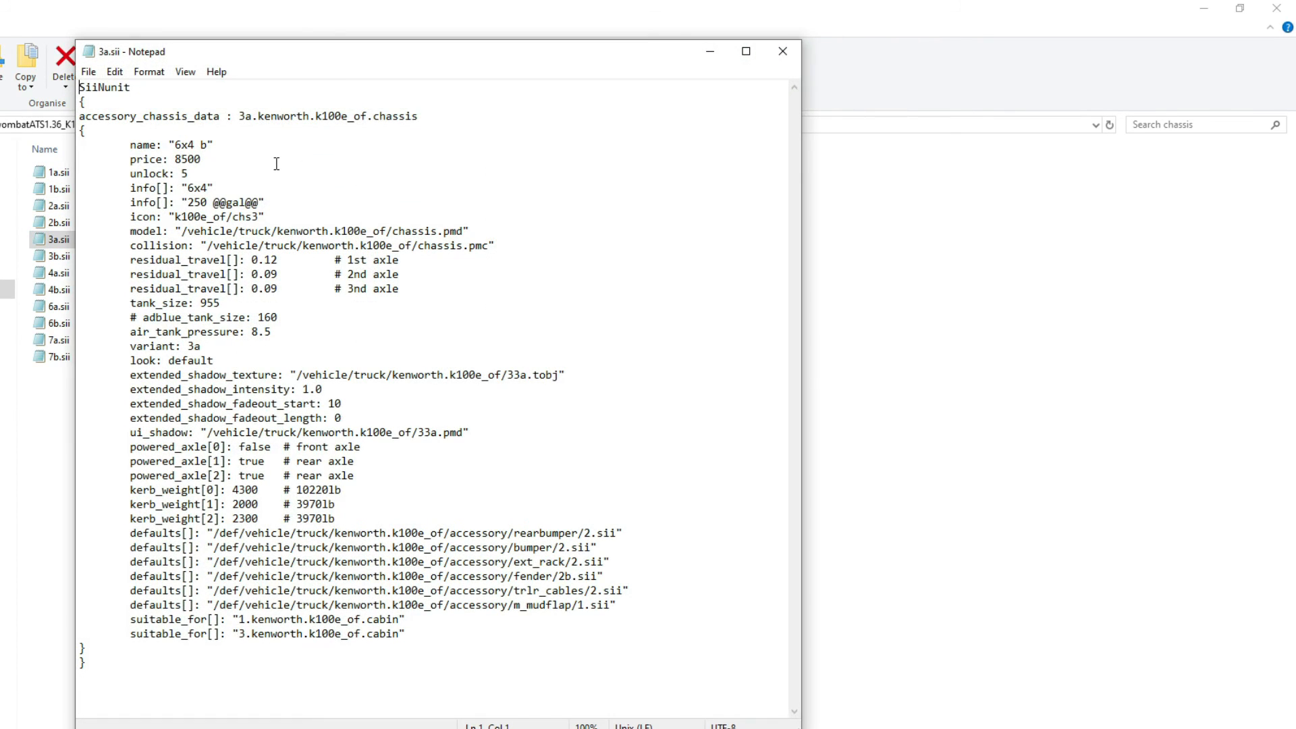
left_click(783, 50)
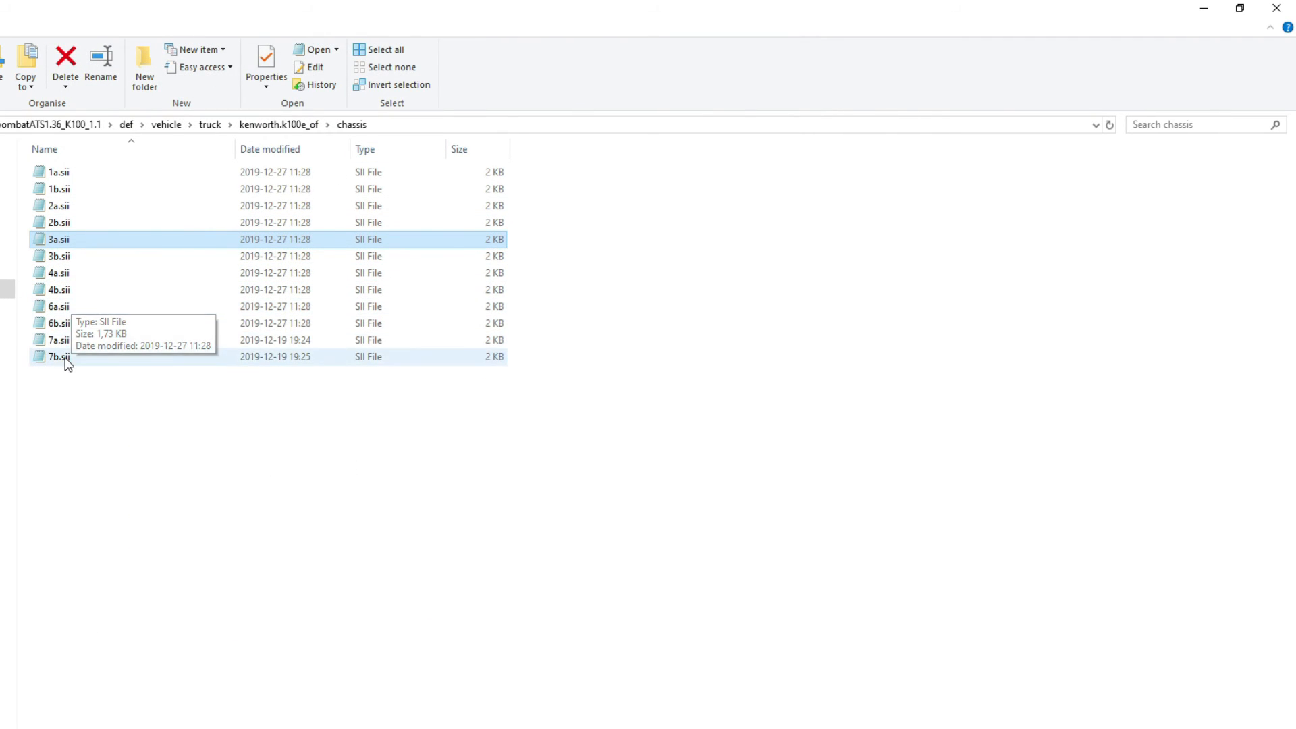
Check the chassis name lines in 7a.sii and 7b.sii, closing each file after viewing
double_click(59, 341)
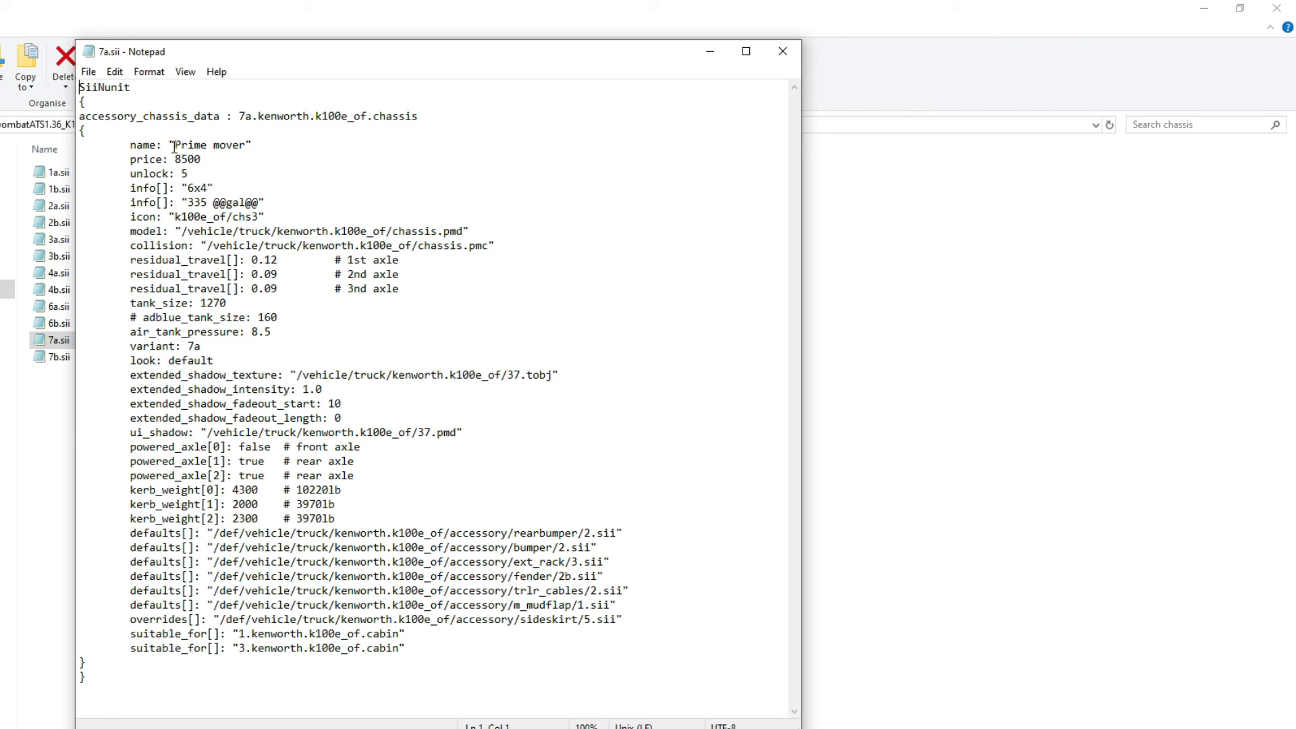
left_click_drag(174, 146, 237, 146)
left_click(783, 51)
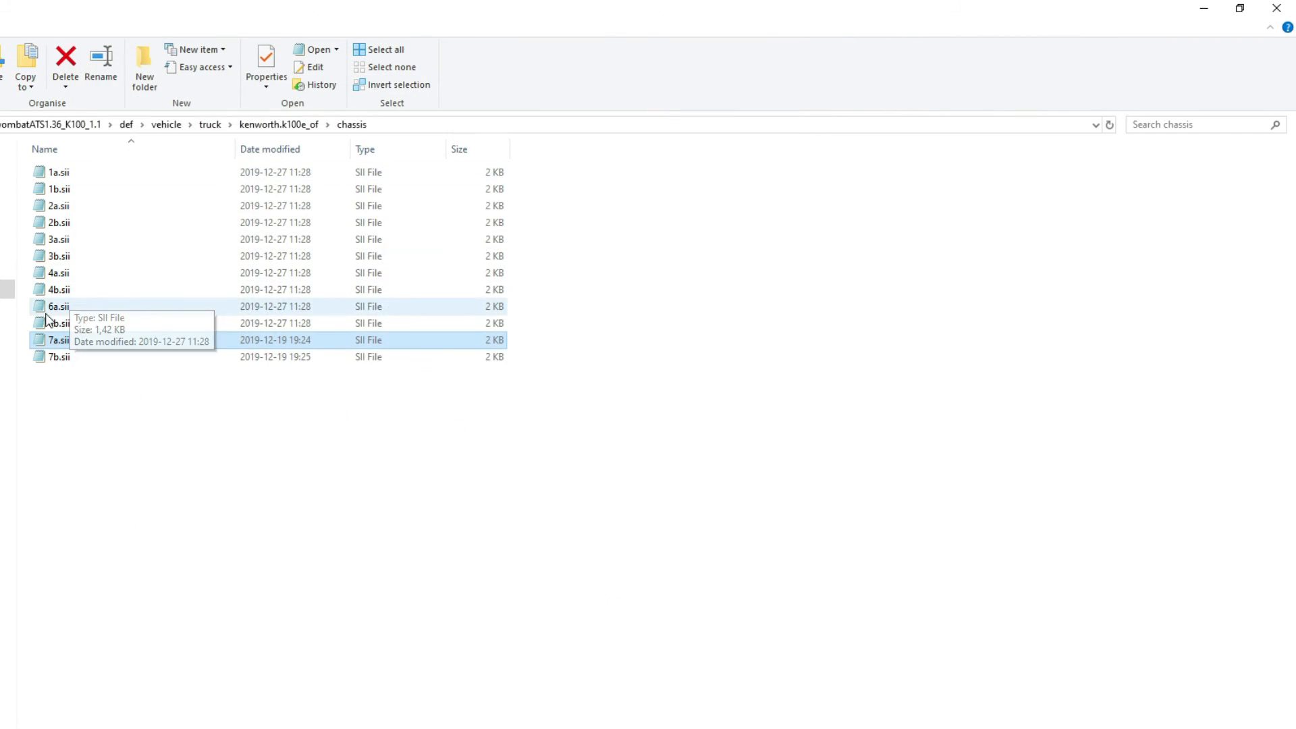
double_click(54, 358)
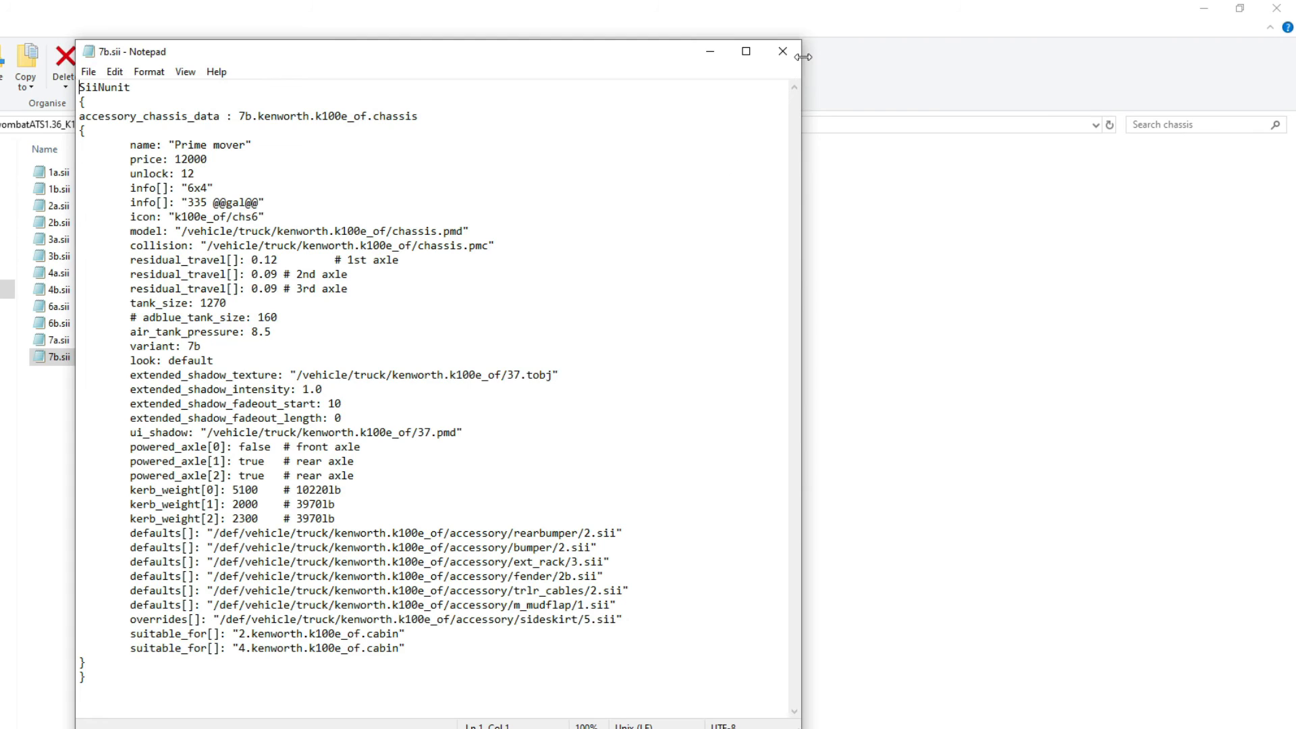
left_click(783, 51)
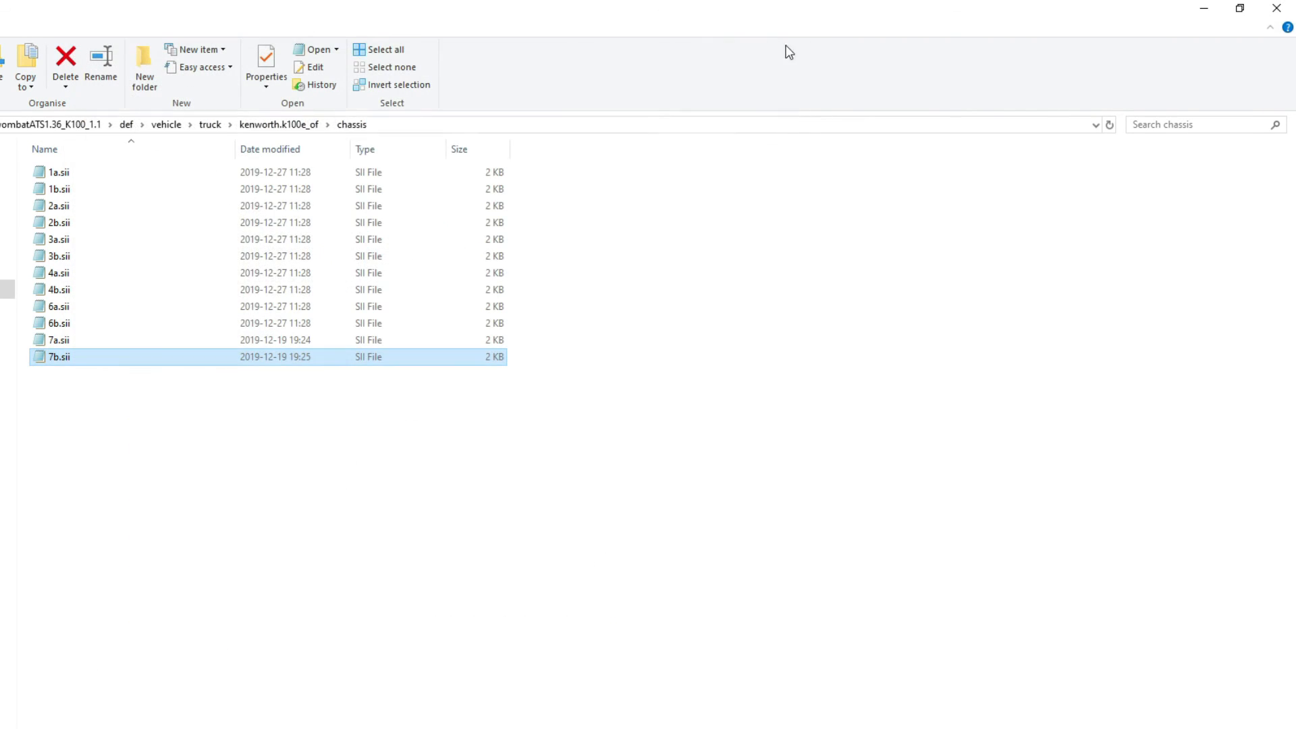
Read through the full chassis definitions in 6a.sii and 6b.sii to compare them, closing each file
double_click(60, 307)
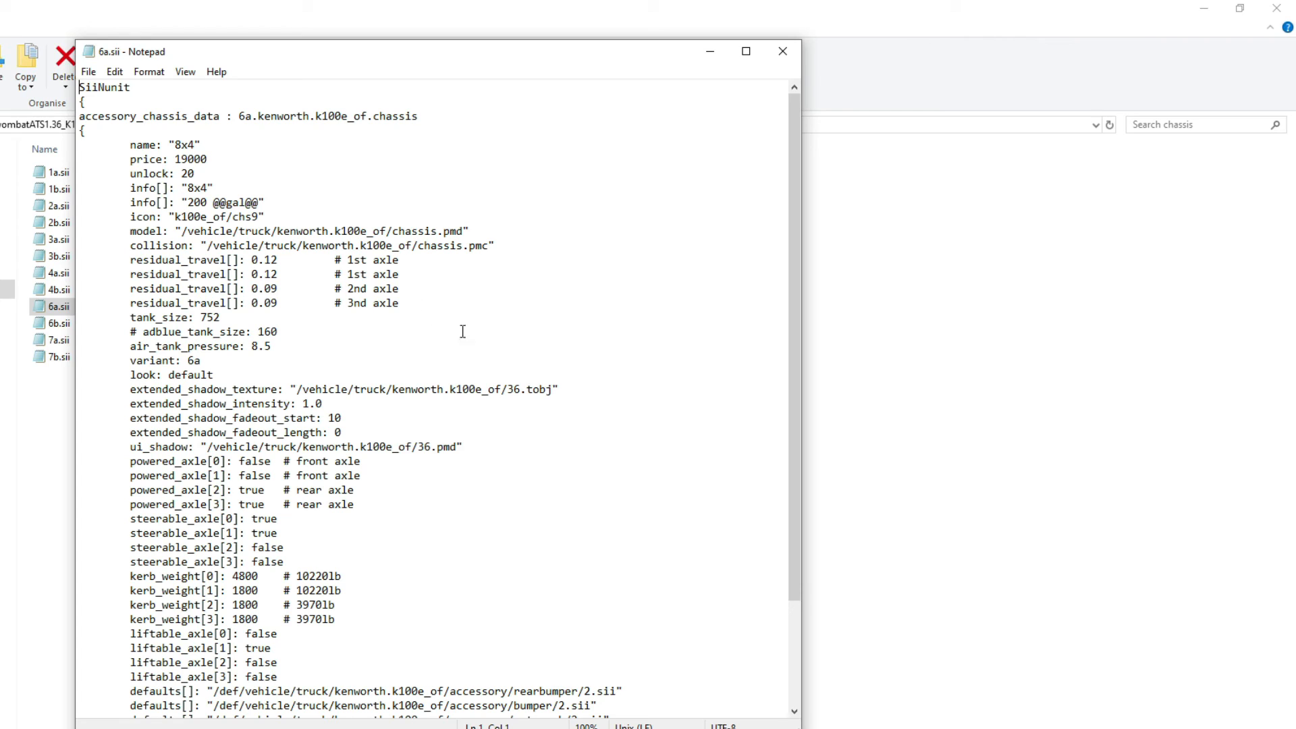
scroll(587, 395, "down", 3)
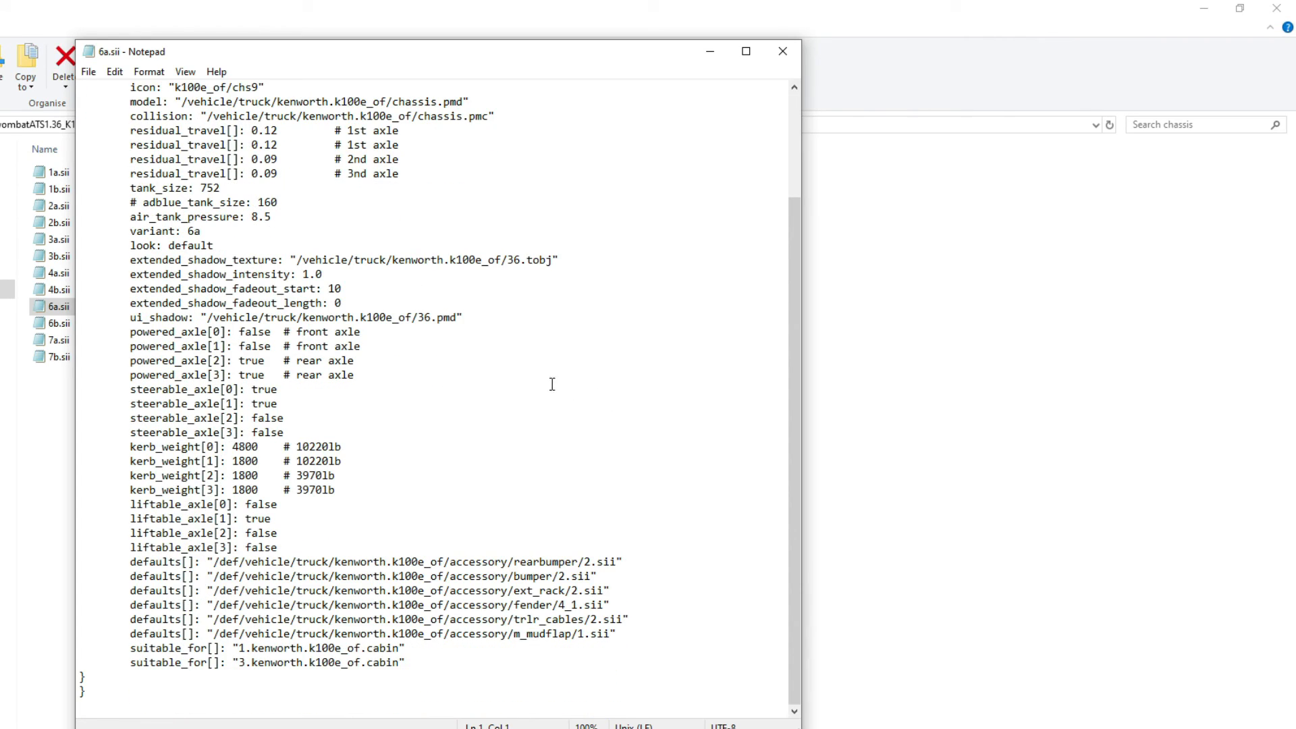
scroll(457, 358, "up", 3)
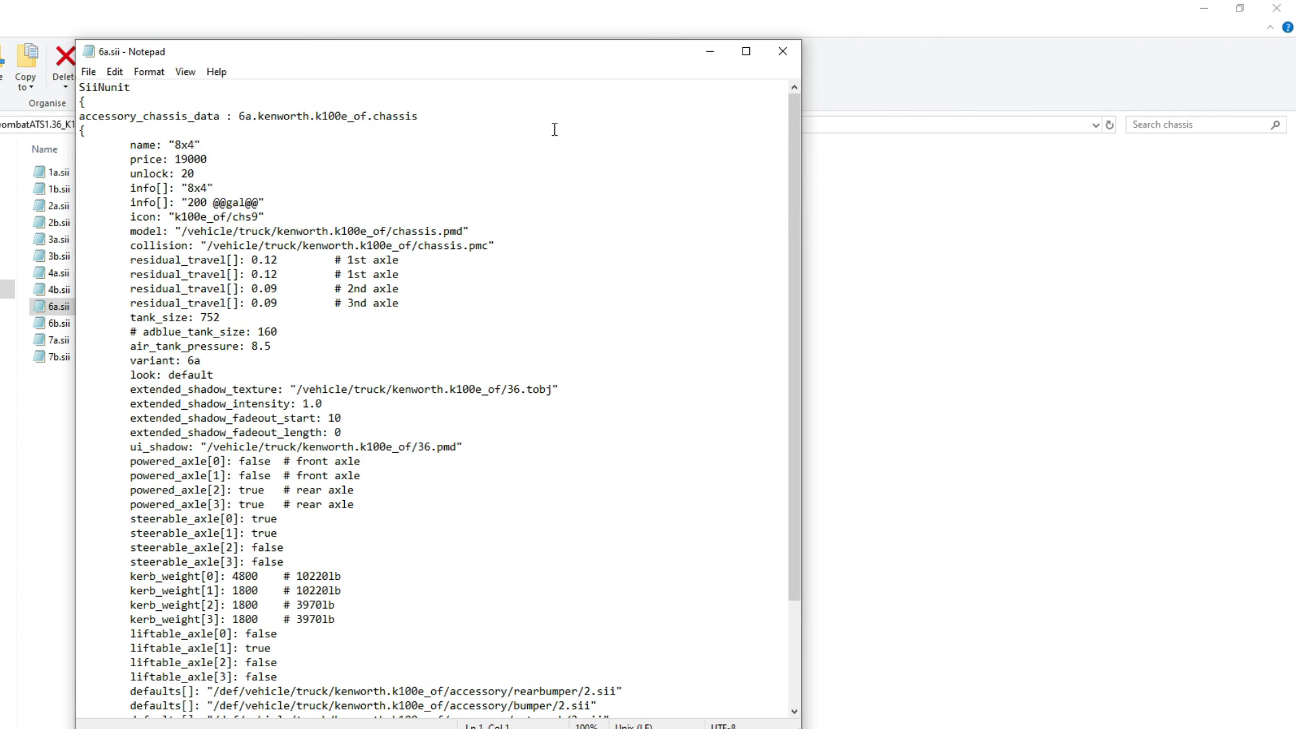
left_click(781, 54)
left_click(61, 323)
double_click(60, 324)
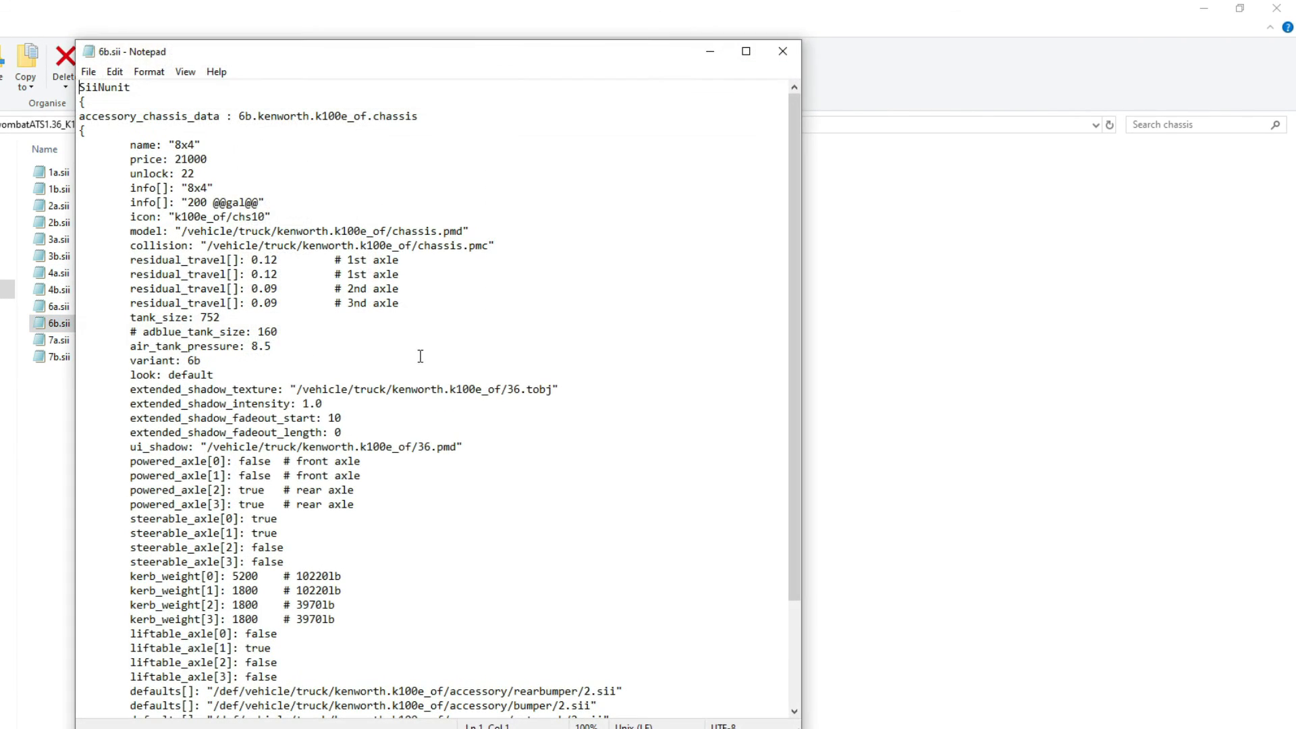
scroll(570, 363, "down", 3)
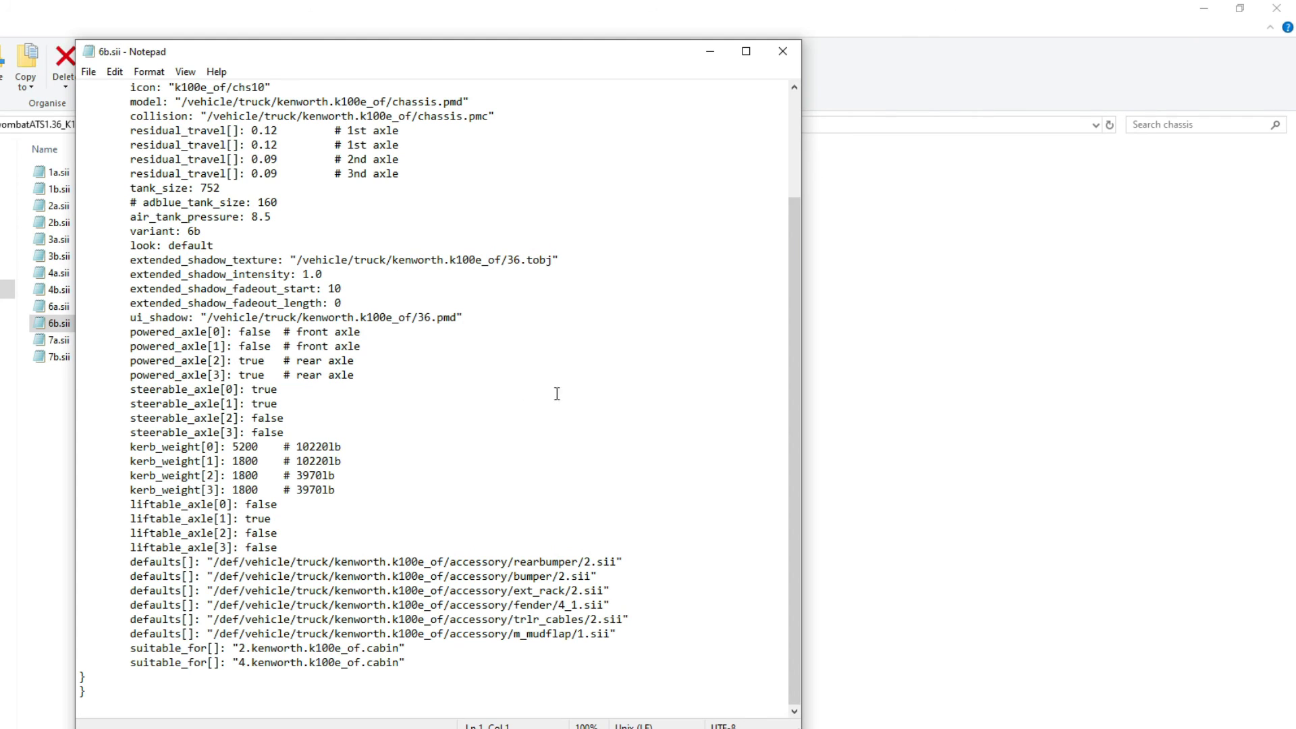
left_click(794, 49)
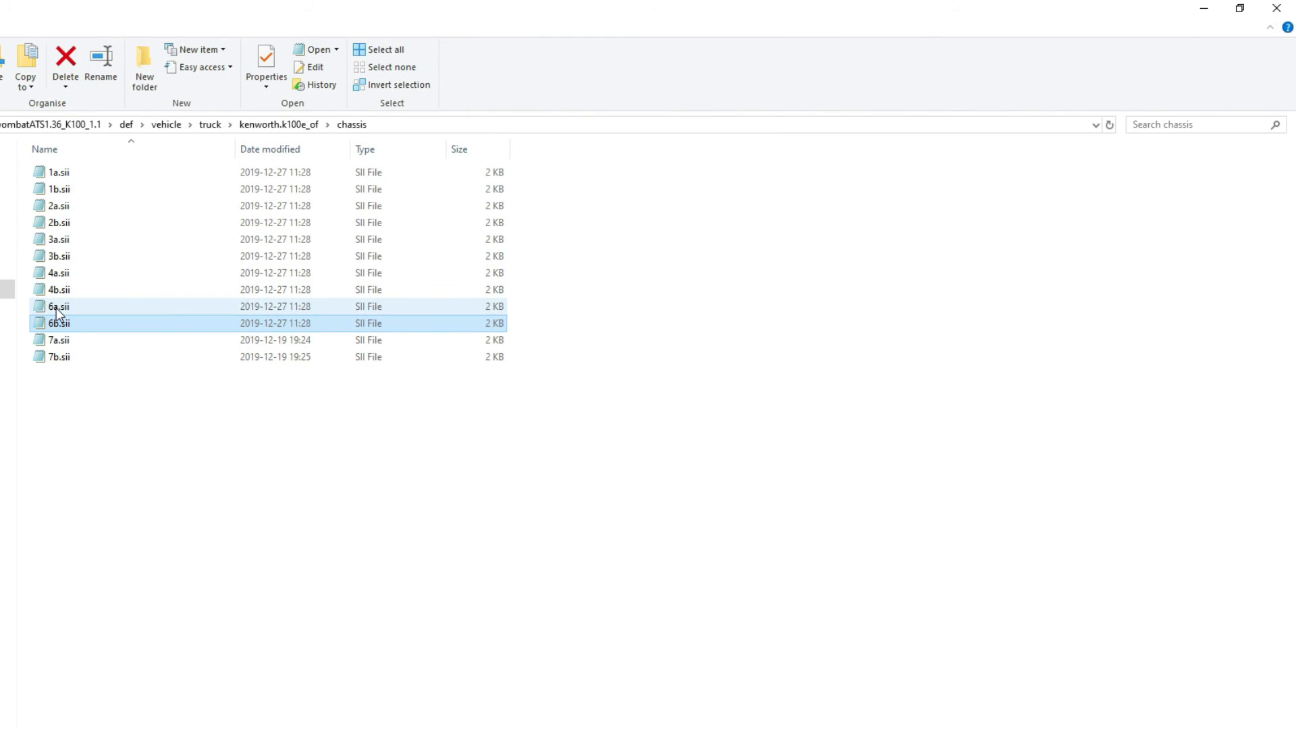
Check which cabins the suitable_for lines in 6a.sii refer to, and close the file
double_click(57, 308)
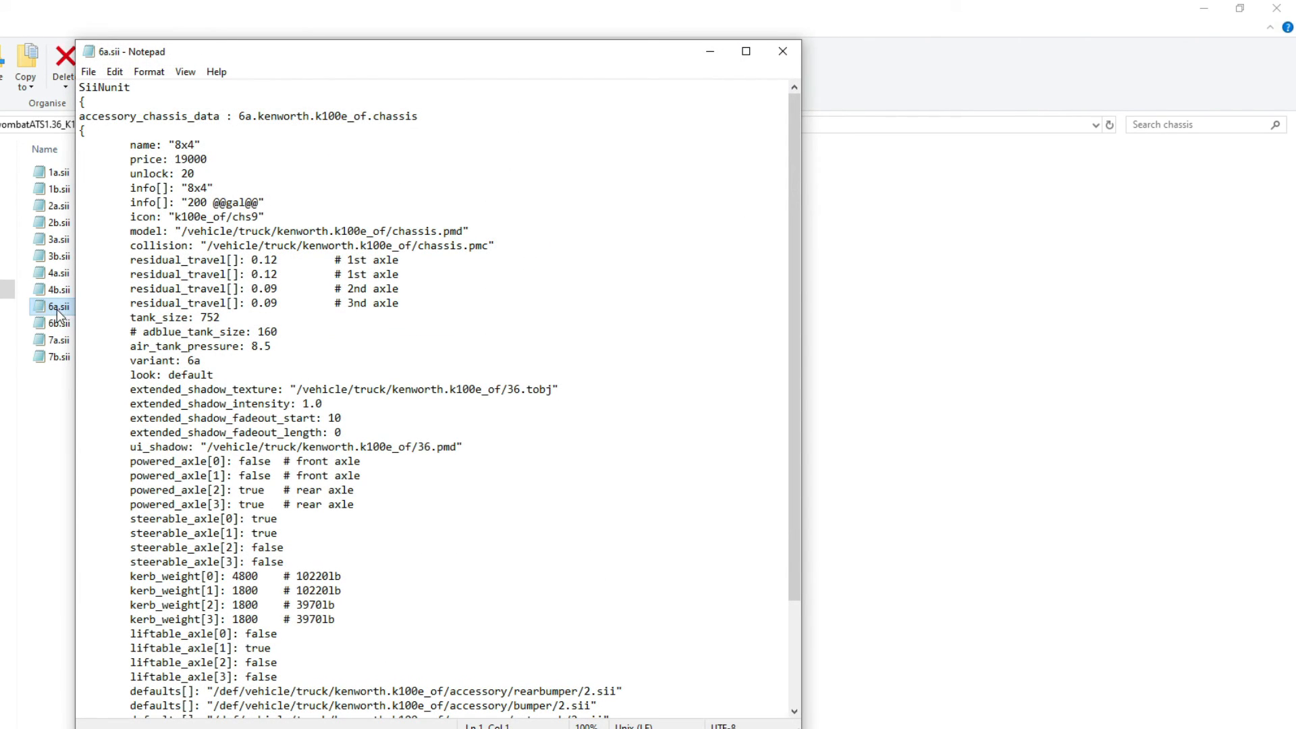
scroll(413, 401, "down", 3)
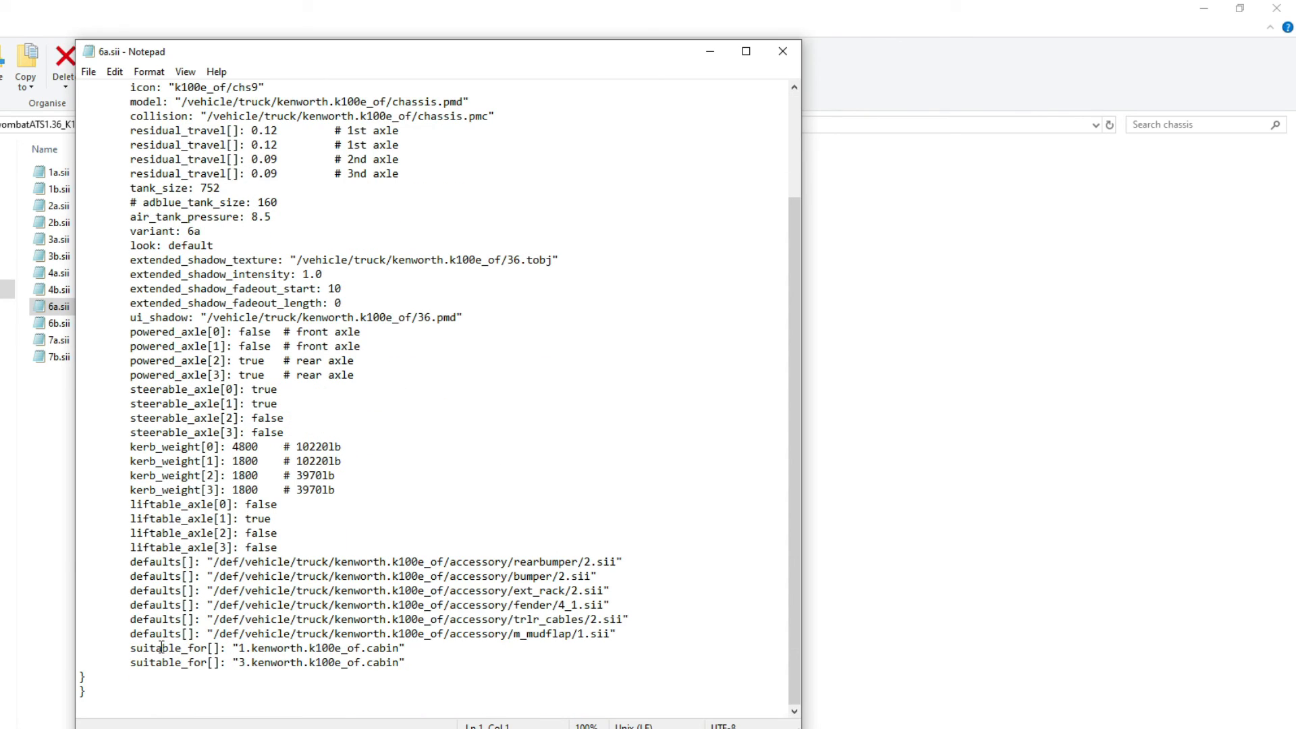
mouse_move(238, 649)
left_mouse_down()
mouse_move(256, 653)
mouse_move(252, 665)
left_mouse_up()
left_click(796, 43)
Check which cabins the suitable_for lines in 6b.sii refer to, and close the file
double_click(58, 324)
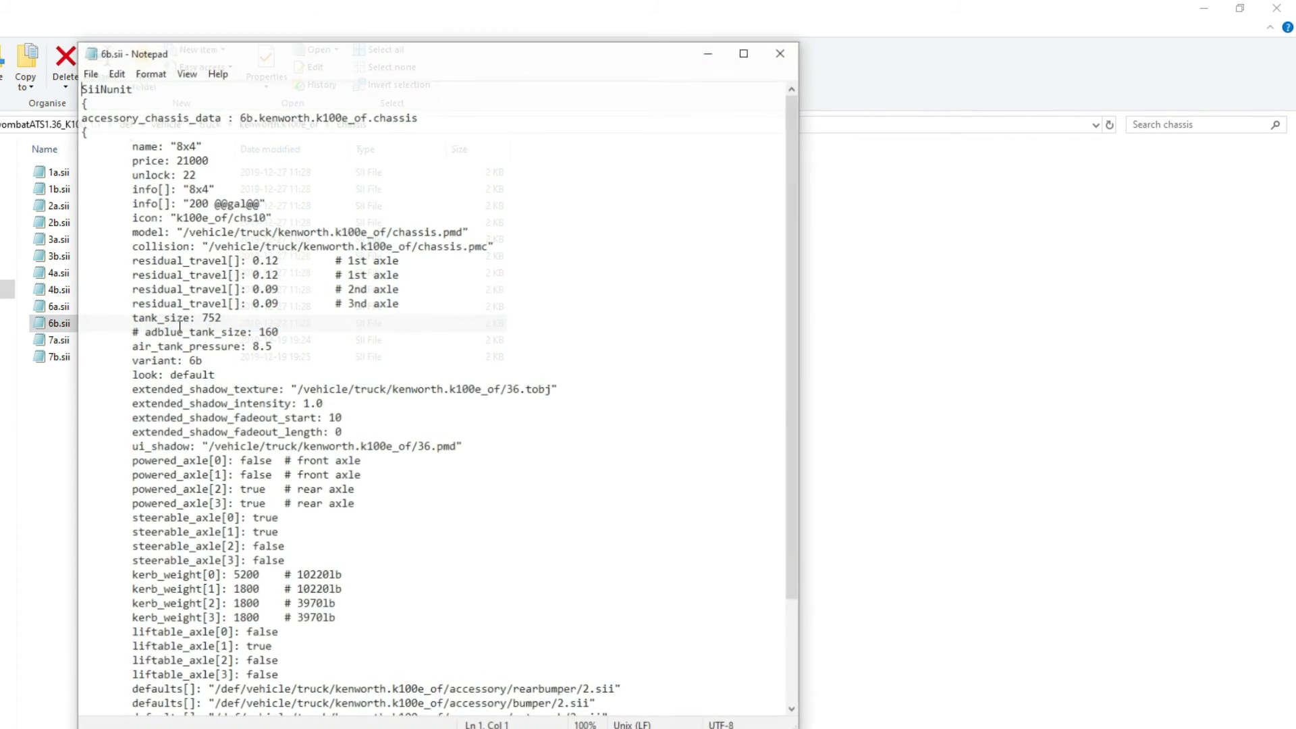
scroll(343, 478, "down", 3)
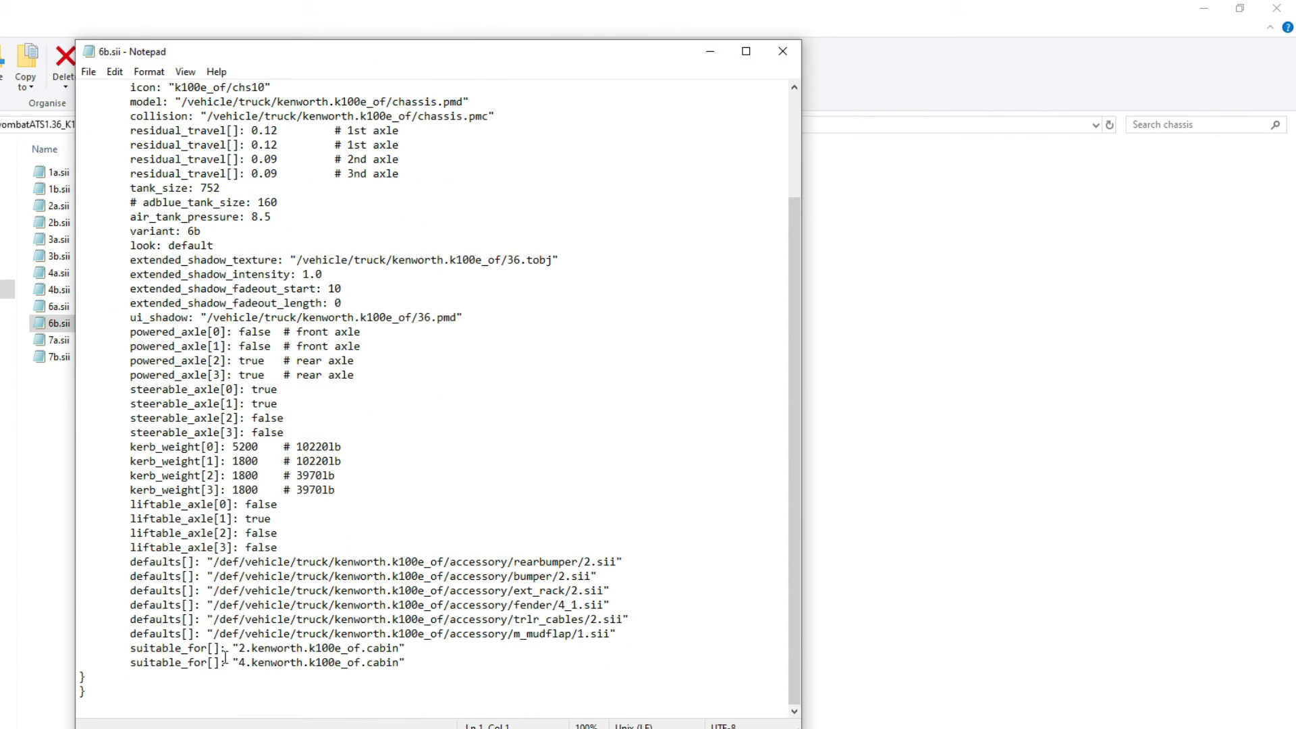
left_click_drag(239, 648, 267, 665)
left_click(279, 664)
left_click_drag(406, 662, 125, 660)
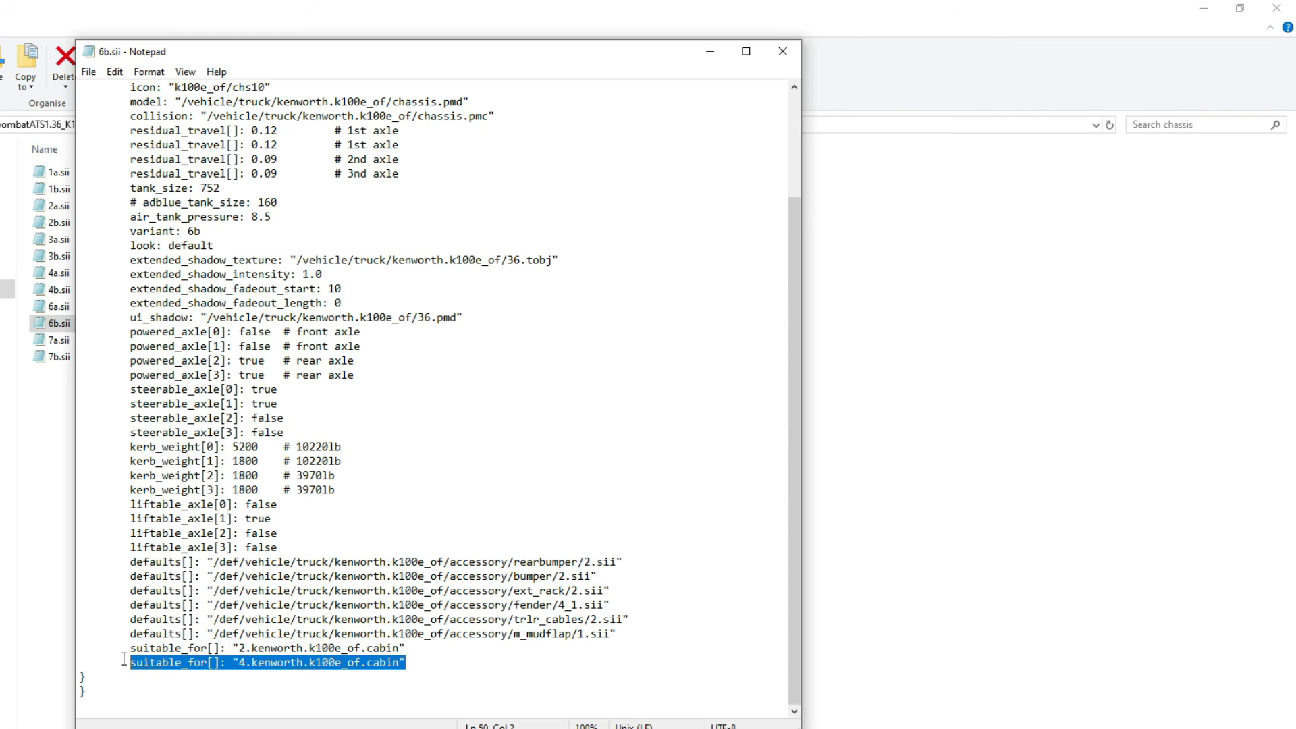
left_click(215, 662)
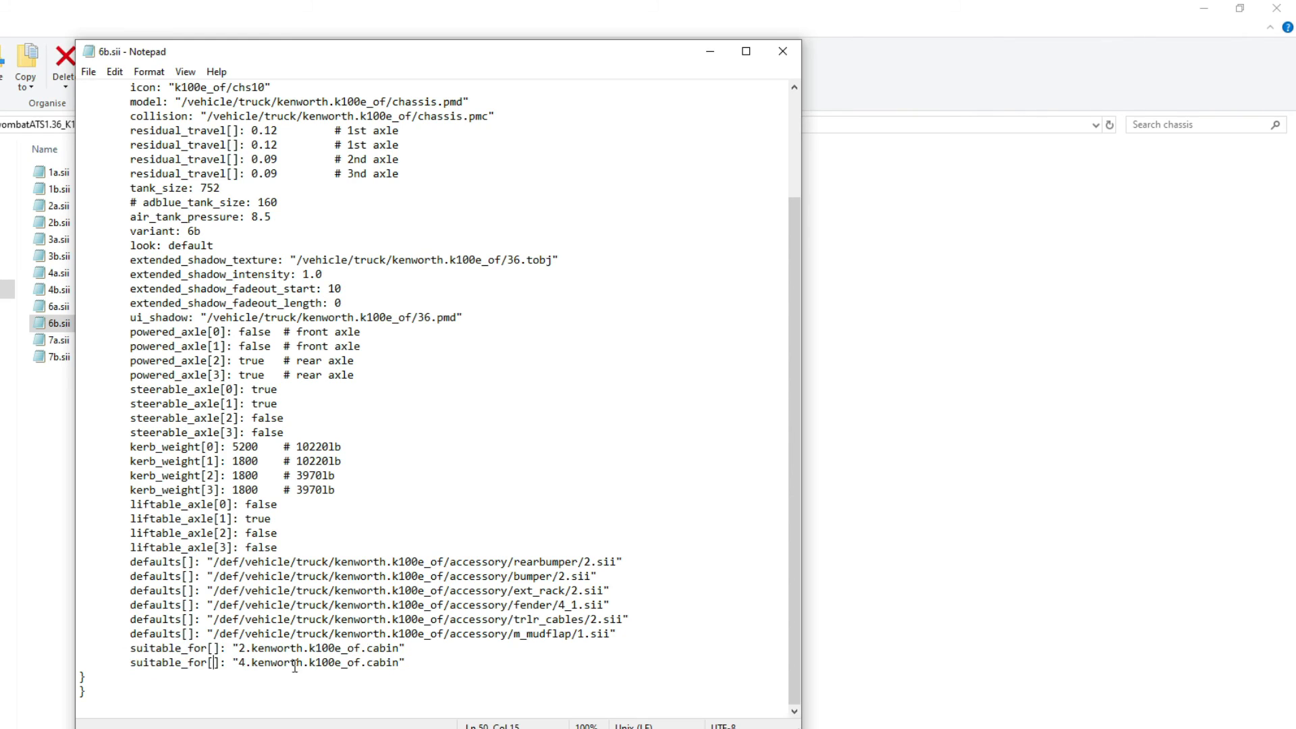
left_click(794, 51)
Reopen 6a.sii, look over the whole chassis definition and examine its name line
double_click(58, 309)
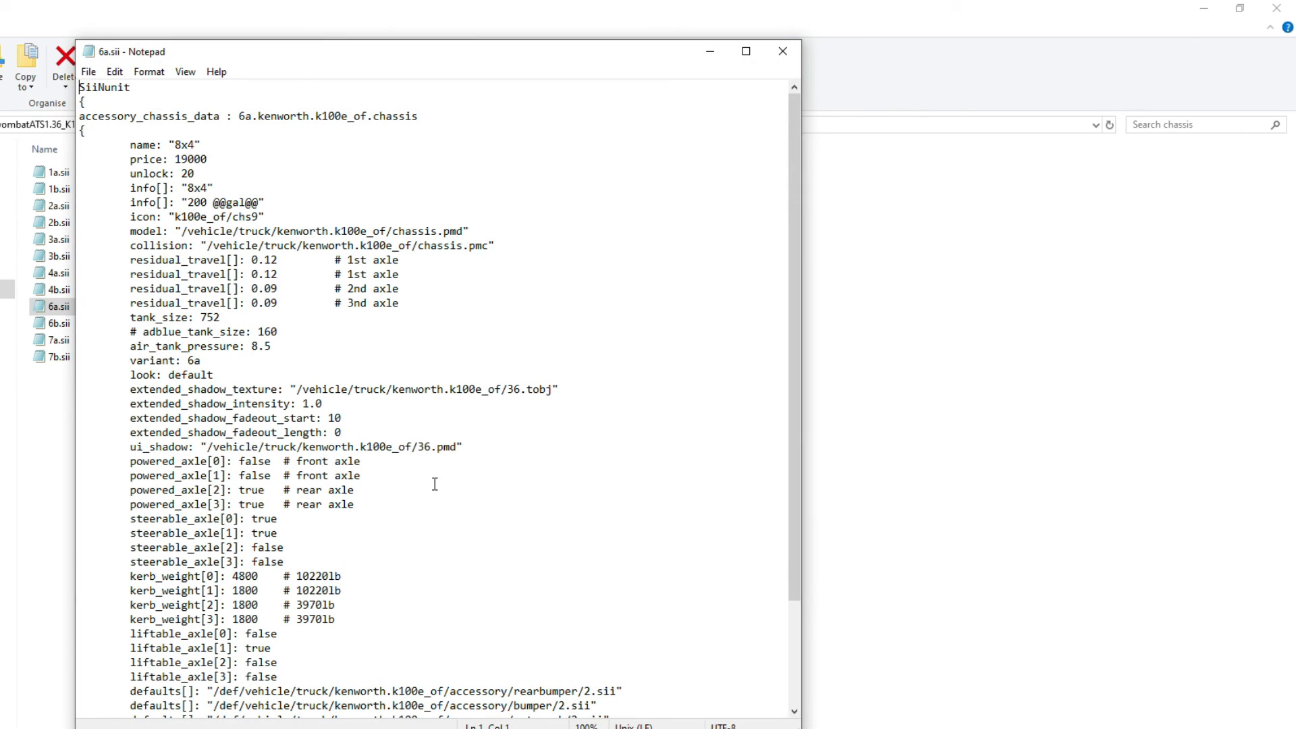
scroll(473, 484, "down", 3)
scroll(540, 483, "up", 3)
left_click_drag(210, 146, 129, 143)
left_click(174, 144)
left_click_drag(213, 147, 120, 143)
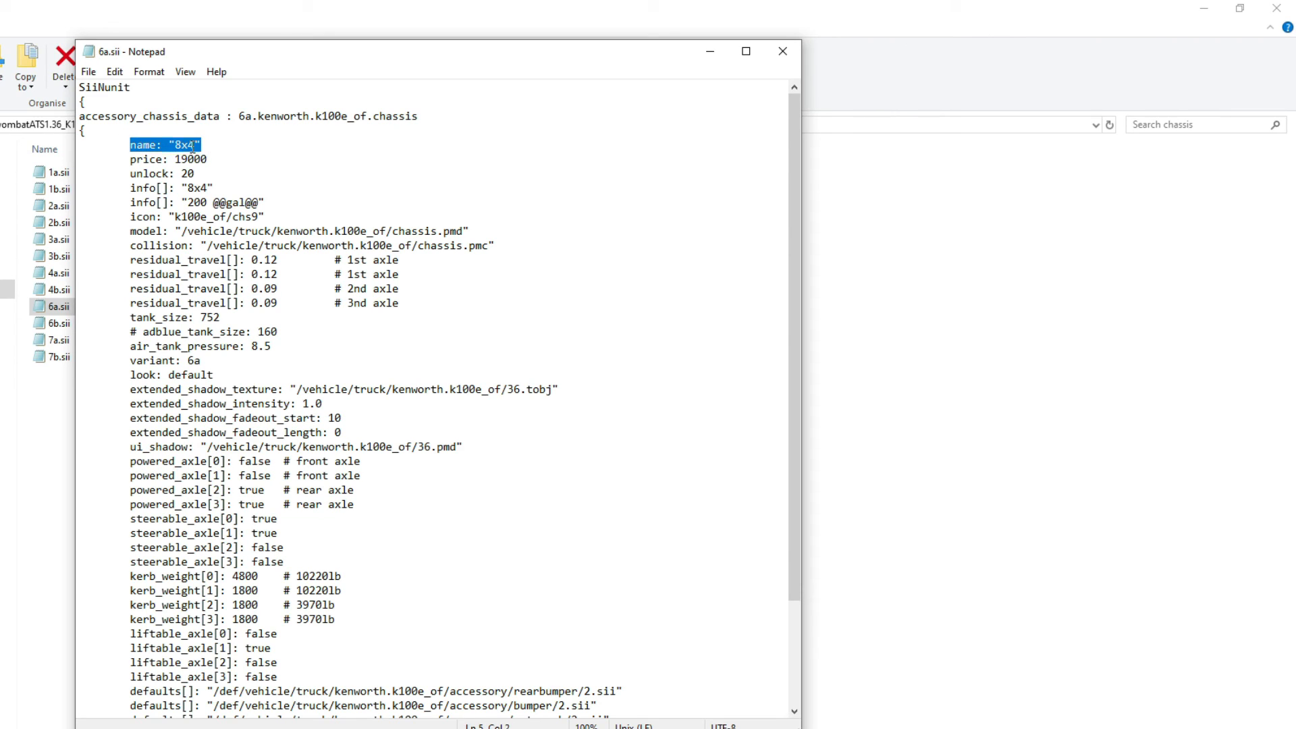
left_click(213, 145)
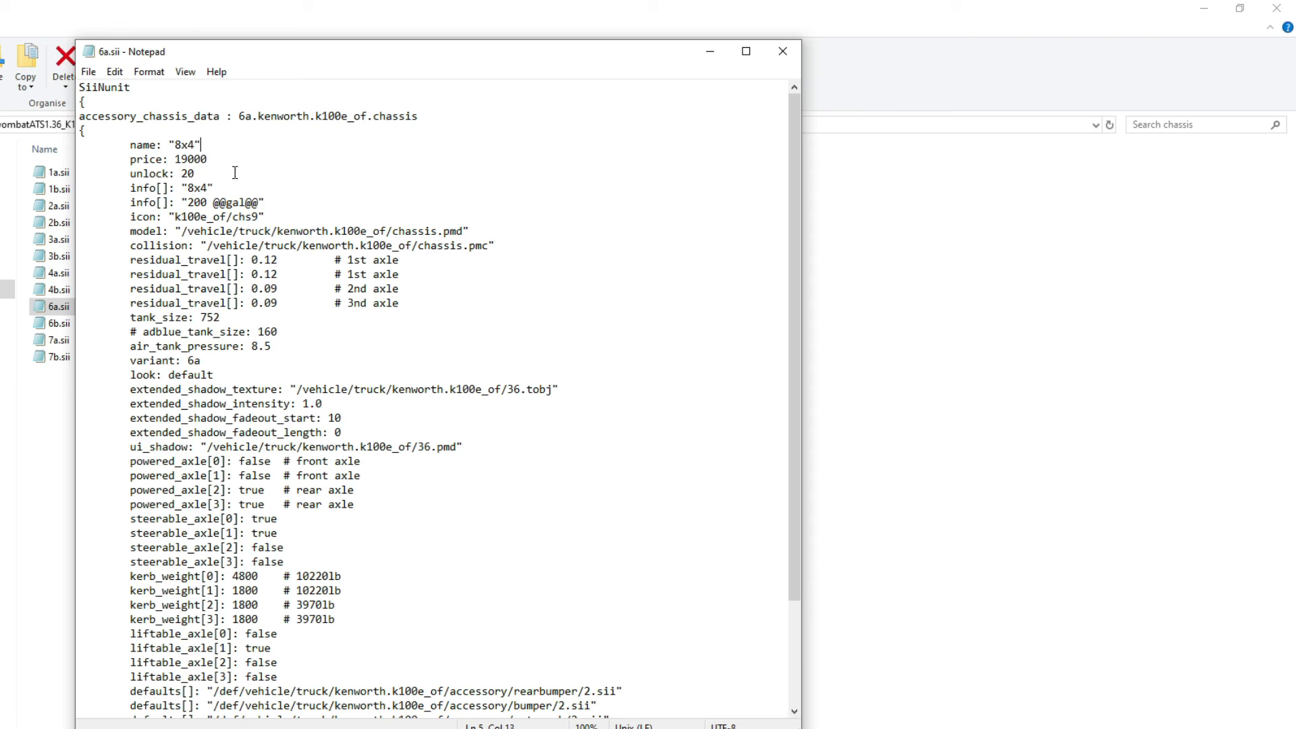
left_click(139, 142)
left_click_drag(126, 142, 200, 144)
left_click(256, 185)
Examine the two info lines in 6a.sii that describe the axle layout and fuel capacity
mouse_move(124, 189)
left_mouse_down()
mouse_move(221, 191)
mouse_move(124, 187)
left_mouse_up()
left_click(230, 191)
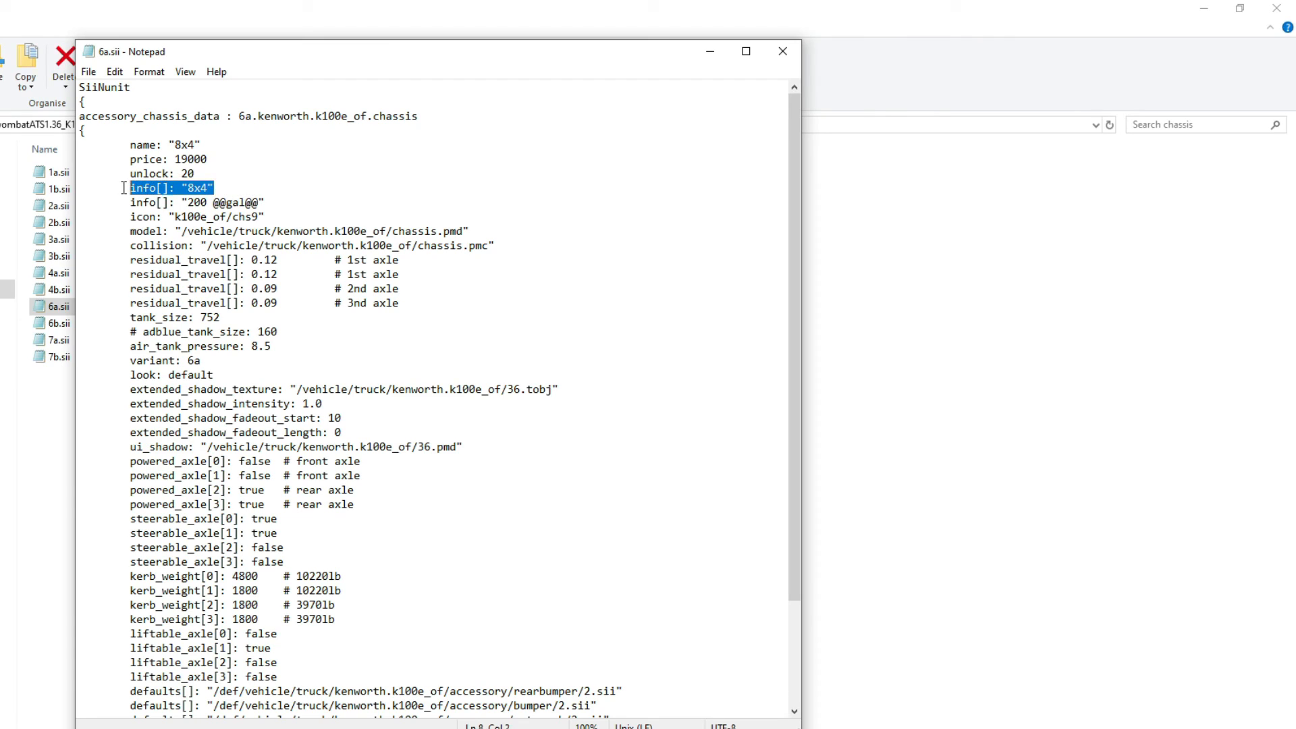
left_click(237, 191)
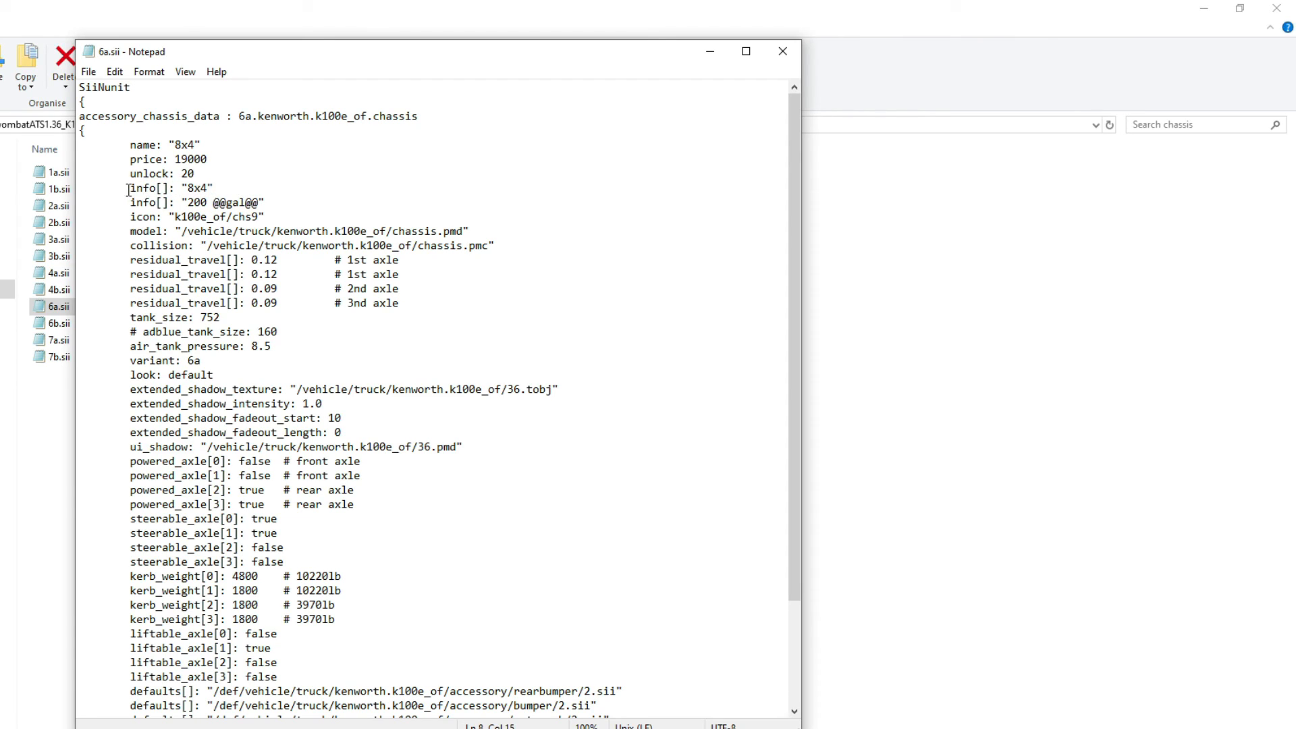
left_click_drag(127, 190, 222, 192)
left_click(223, 192)
left_click_drag(132, 191, 208, 191)
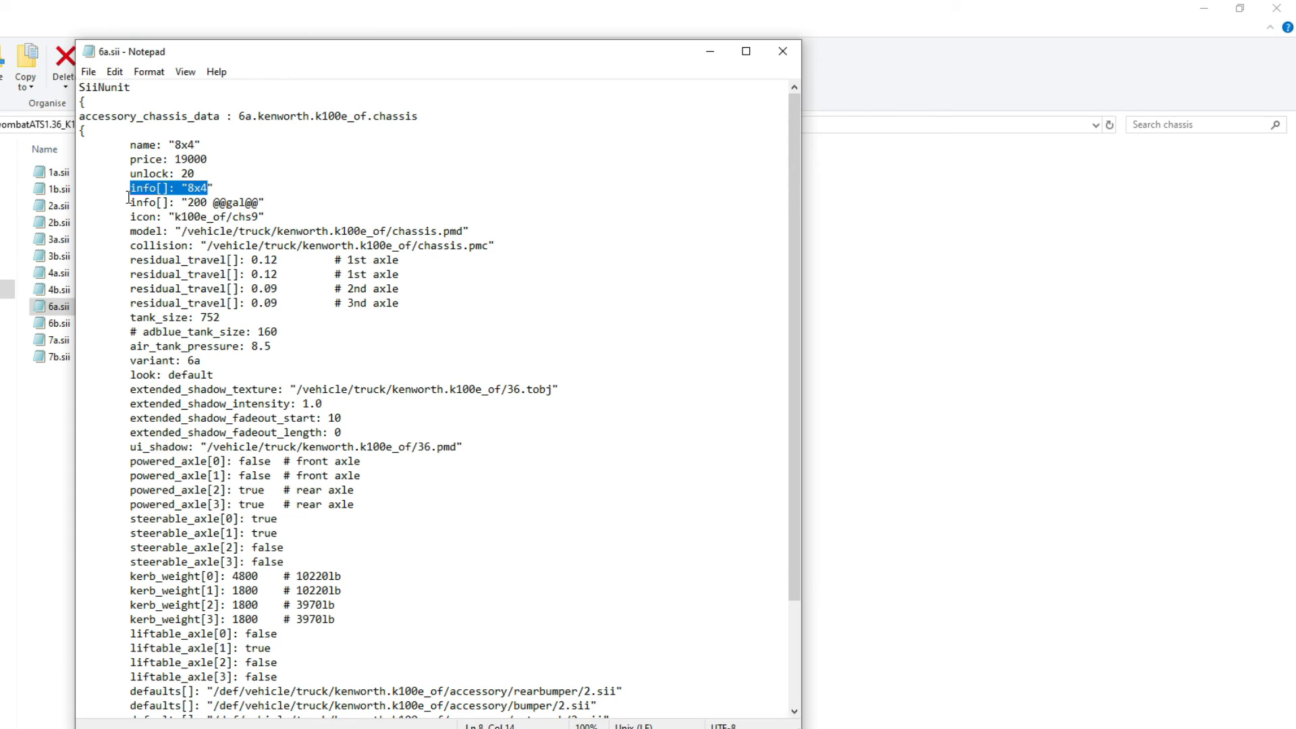
mouse_move(130, 202)
left_mouse_down()
mouse_move(290, 203)
mouse_move(121, 200)
left_mouse_up()
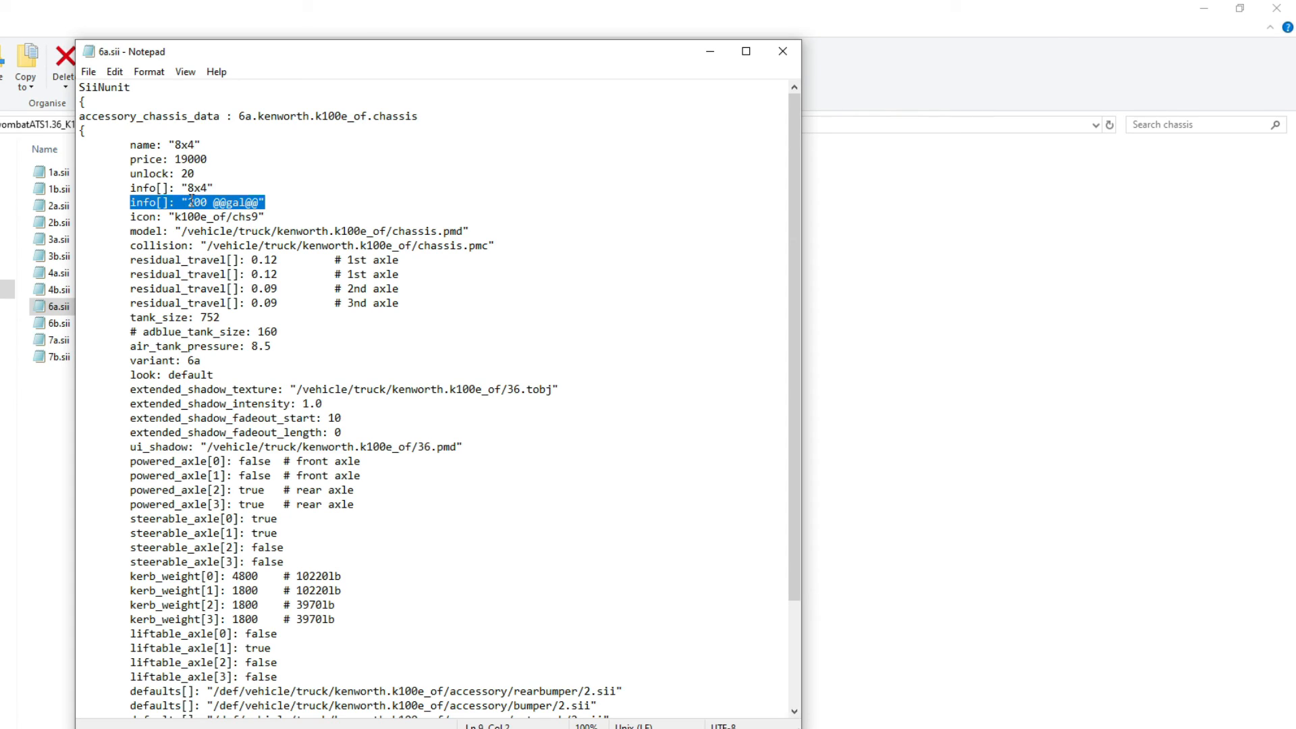
left_click(234, 218)
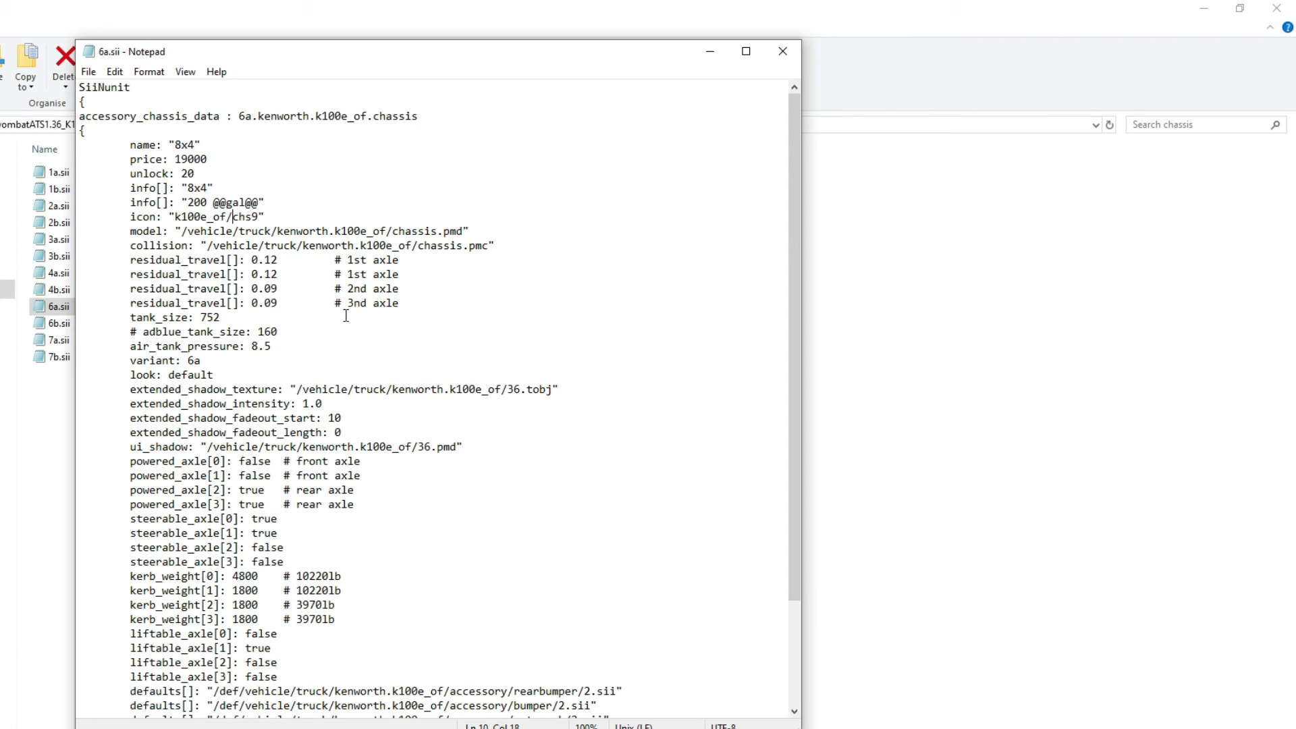
Try prefixing the tank_size value in 6a.sii with 74747373, and remove the added digits again
mouse_move(201, 317)
left_mouse_down()
mouse_move(215, 317)
mouse_move(213, 304)
mouse_move(210, 318)
left_mouse_up()
left_click(212, 318)
type("74747373")
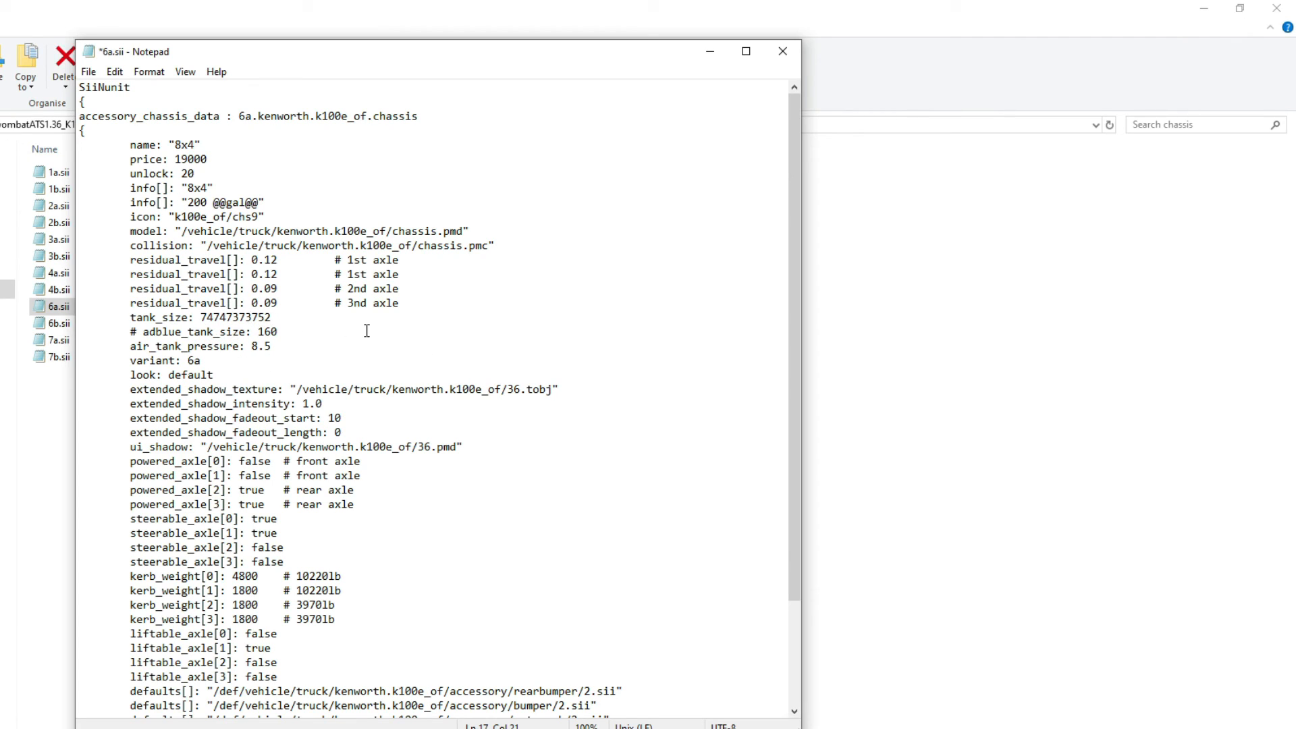
key("BackSpace")
key("BackSpace")
key("BackSpace")
key("BackSpace")
key("BackSpace")
key("BackSpace")
key("BackSpace")
key("BackSpace")
Set powered_axle[0] and powered_axle[1] to true in 6a.sii by copying the value from powered_axle[2]
scroll(391, 420, "down", 2)
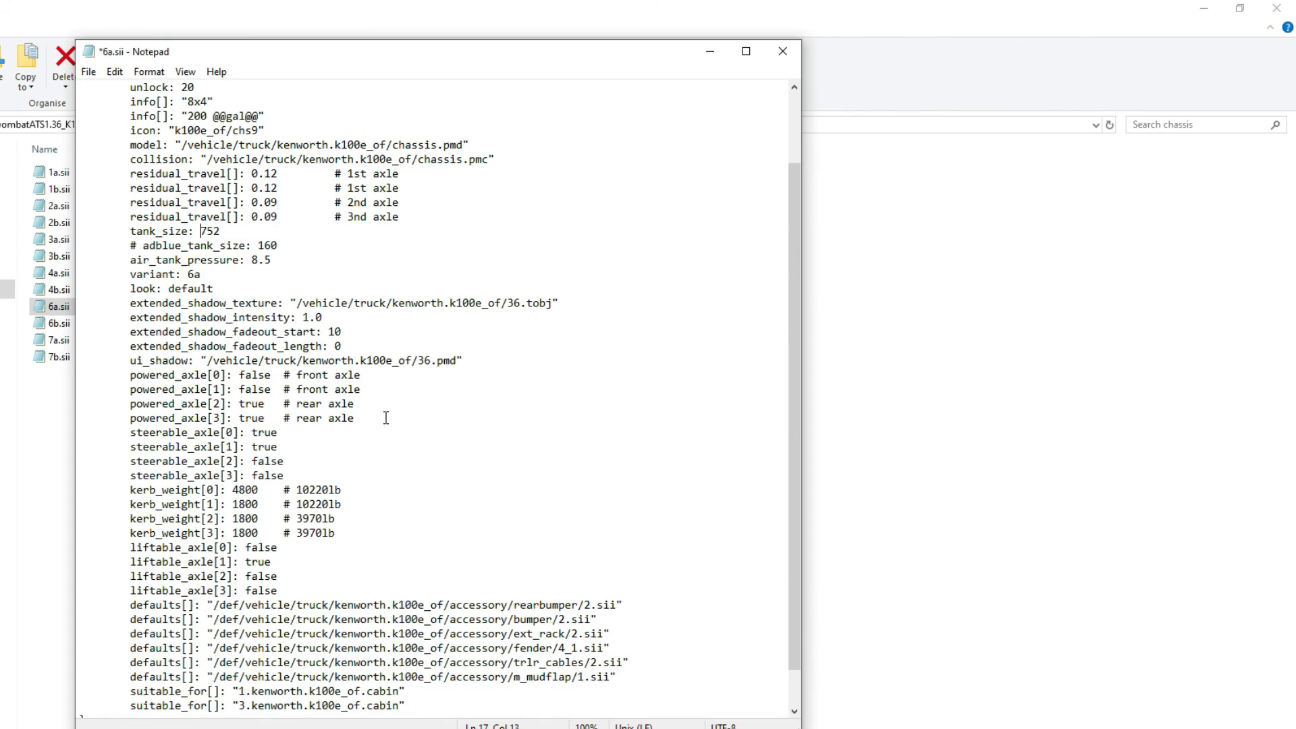
scroll(356, 405, "down", 1)
left_click_drag(128, 332, 373, 376)
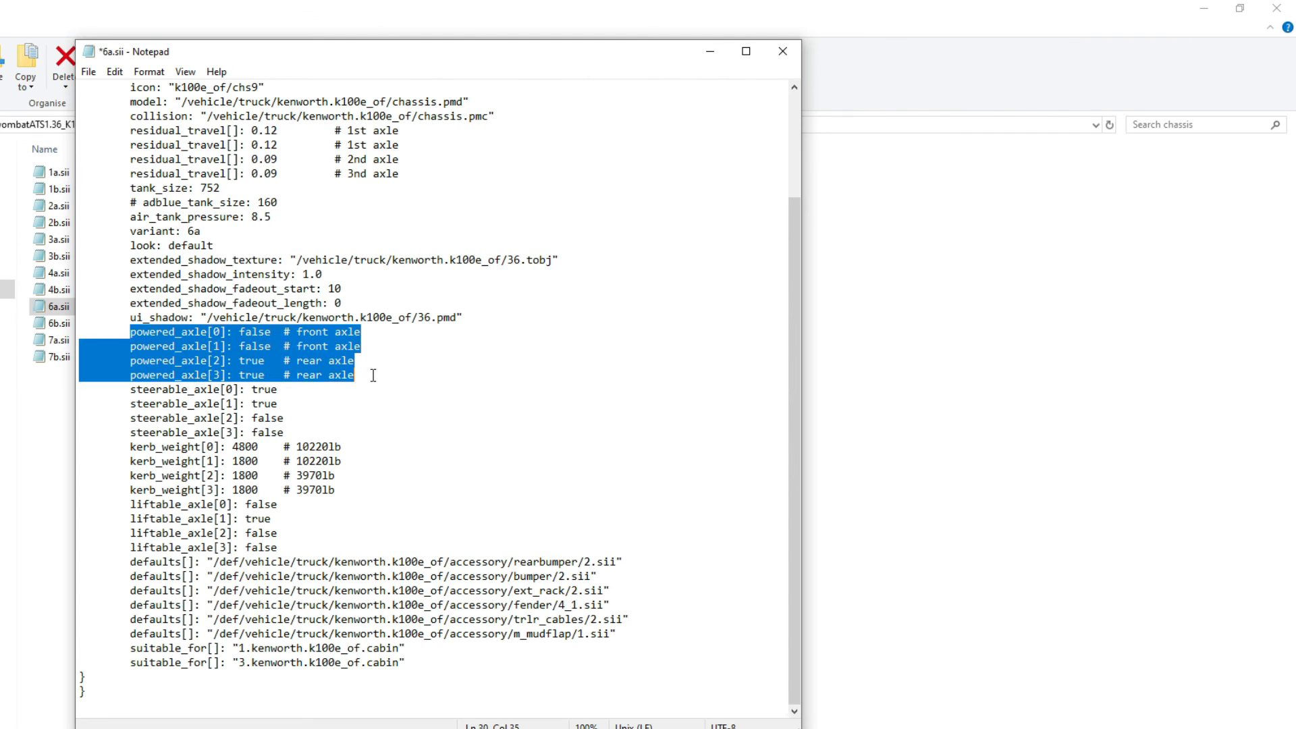
left_click(374, 375)
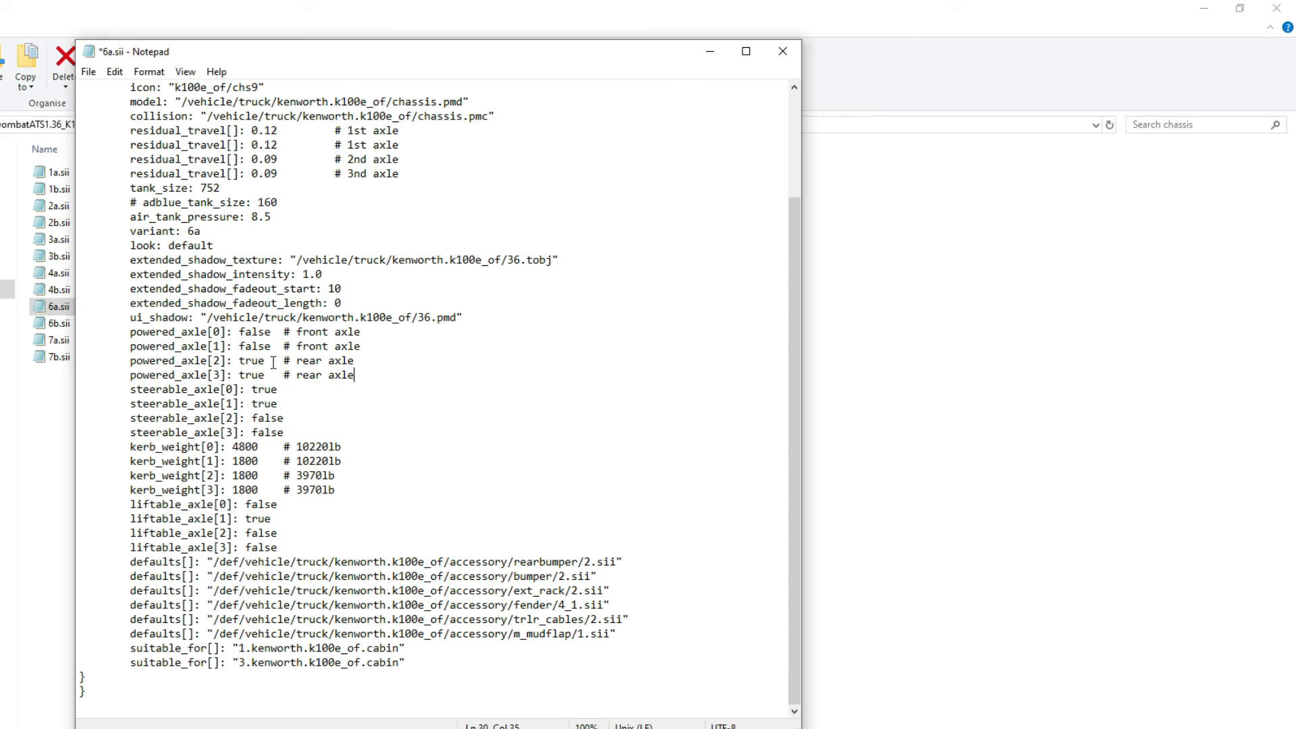
left_click_drag(266, 362, 238, 361)
right_click(261, 365)
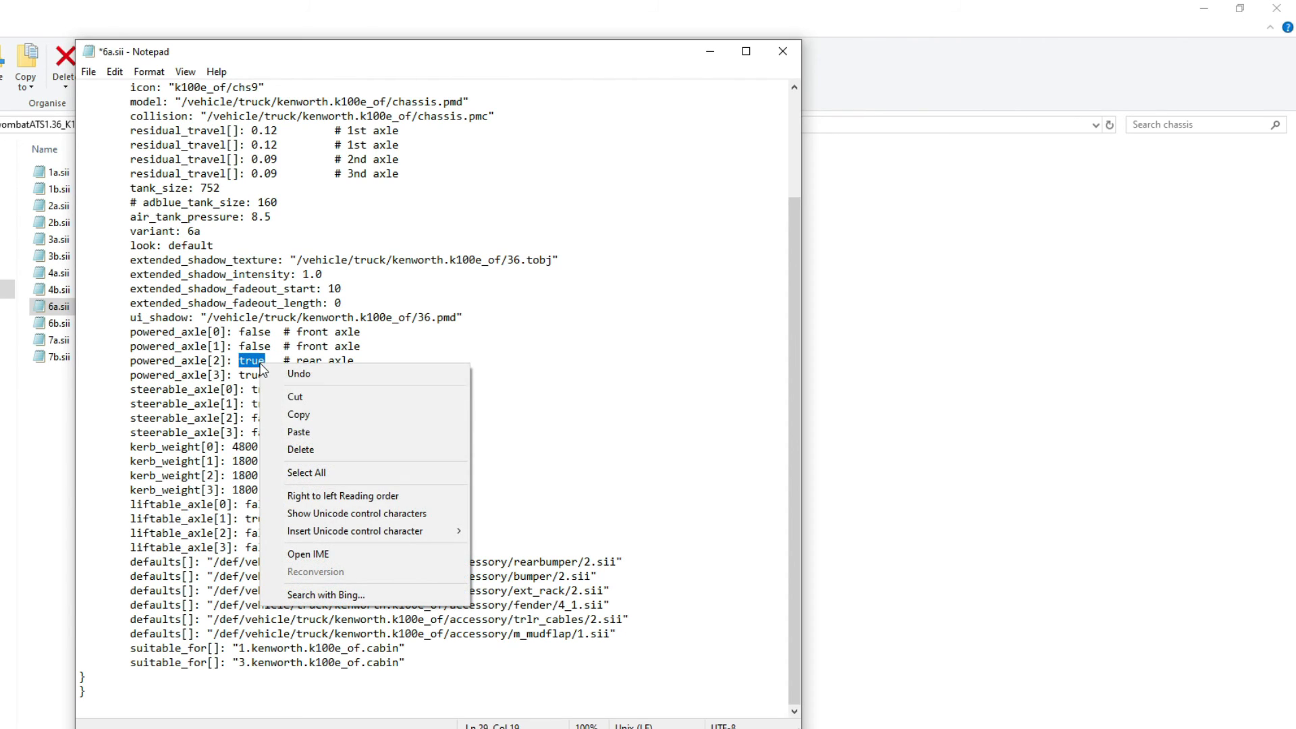
left_click(306, 415)
left_click_drag(273, 347, 238, 347)
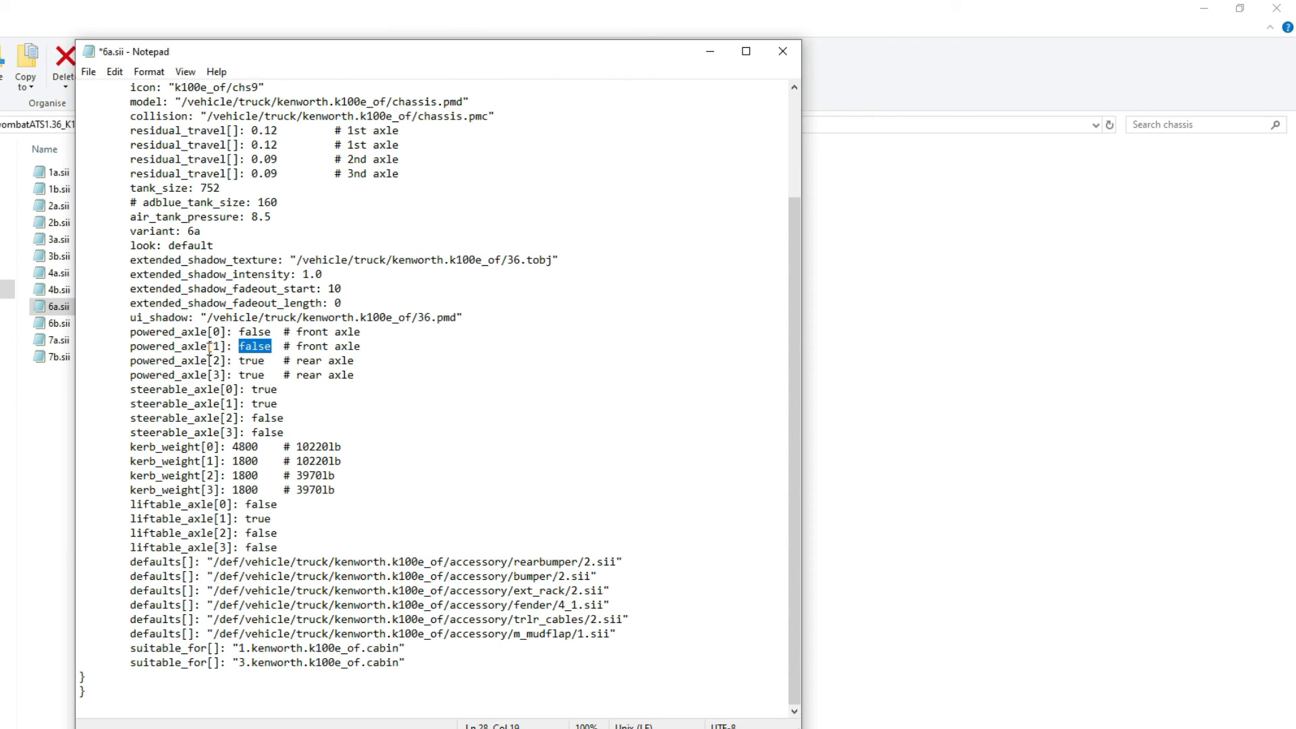
key("ctrl+v")
left_click_drag(272, 332, 237, 333)
key("ctrl+v")
mouse_move(127, 327)
left_mouse_down()
mouse_move(364, 336)
mouse_move(405, 374)
mouse_move(314, 376)
mouse_move(116, 333)
left_mouse_up()
left_click(382, 376)
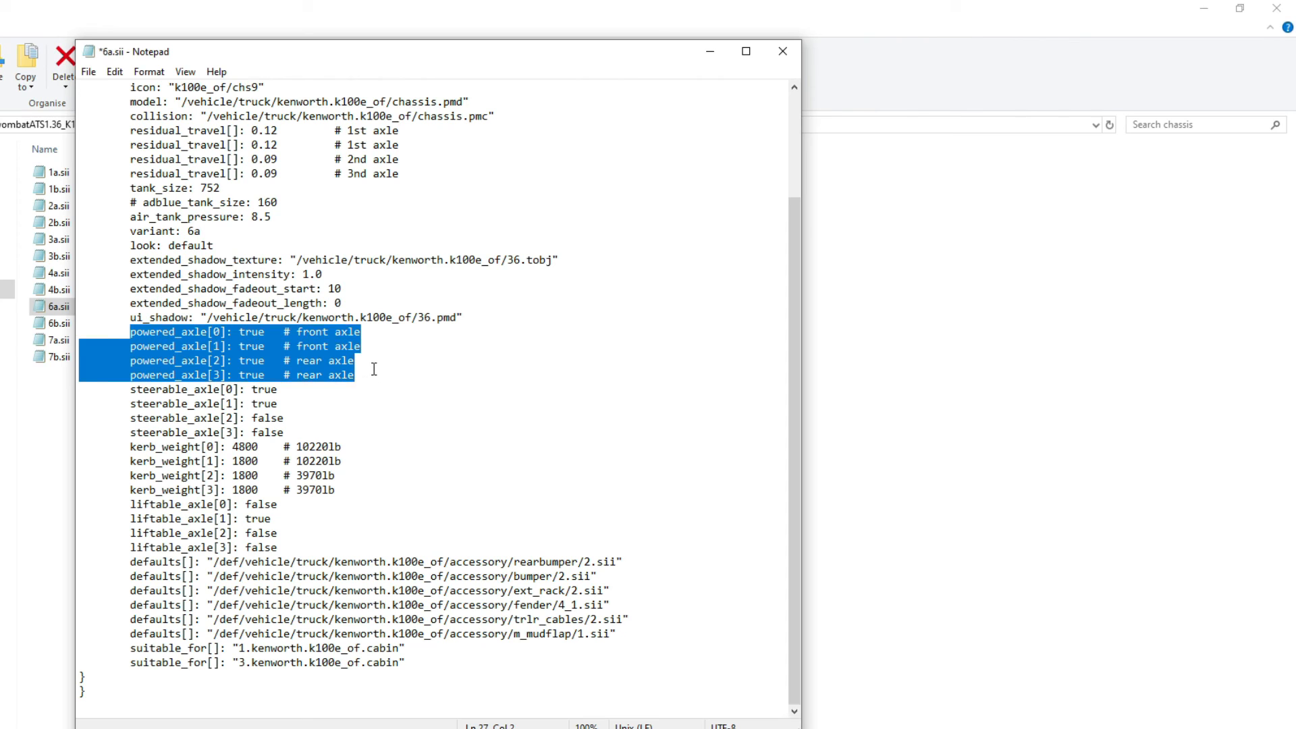
left_click(375, 373)
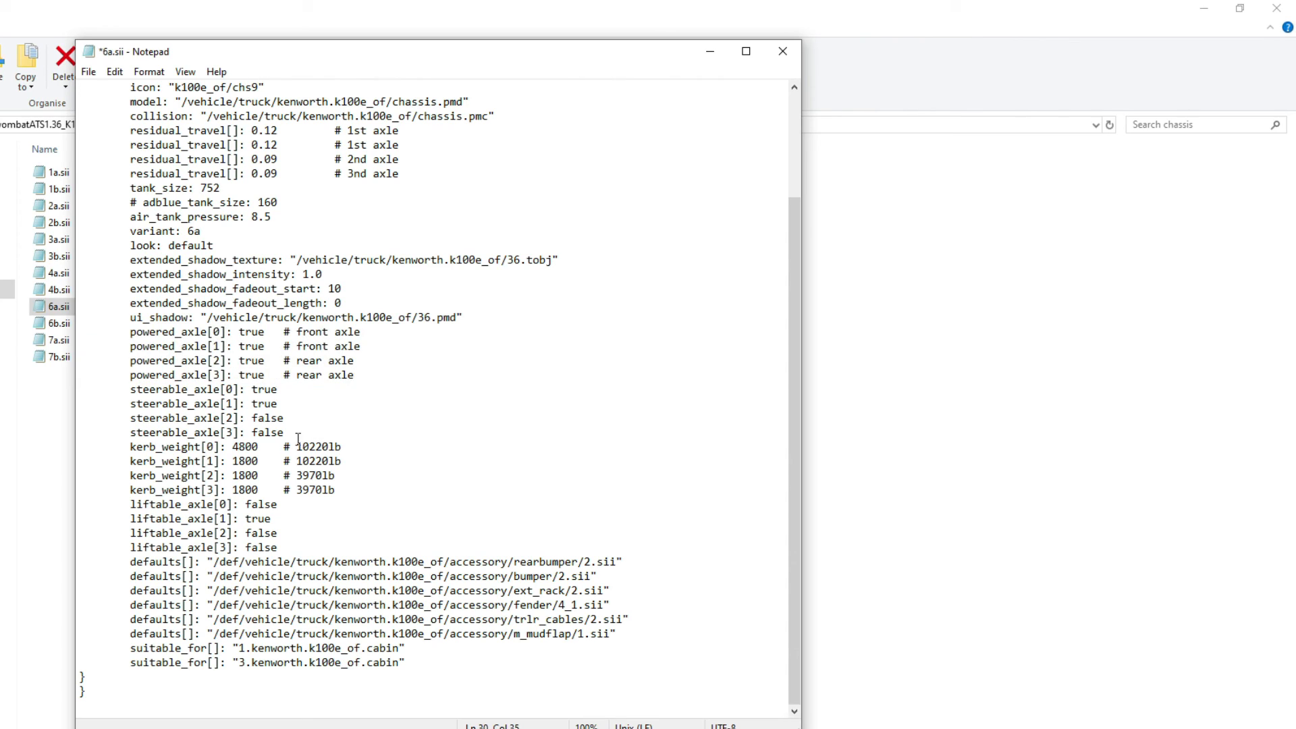
Set steerable_axle[1] and steerable_axle[0] to false by copying the value from steerable_axle[2], and review the four steerable lines
left_click_drag(284, 418, 253, 418)
right_click(259, 417)
left_click(282, 468)
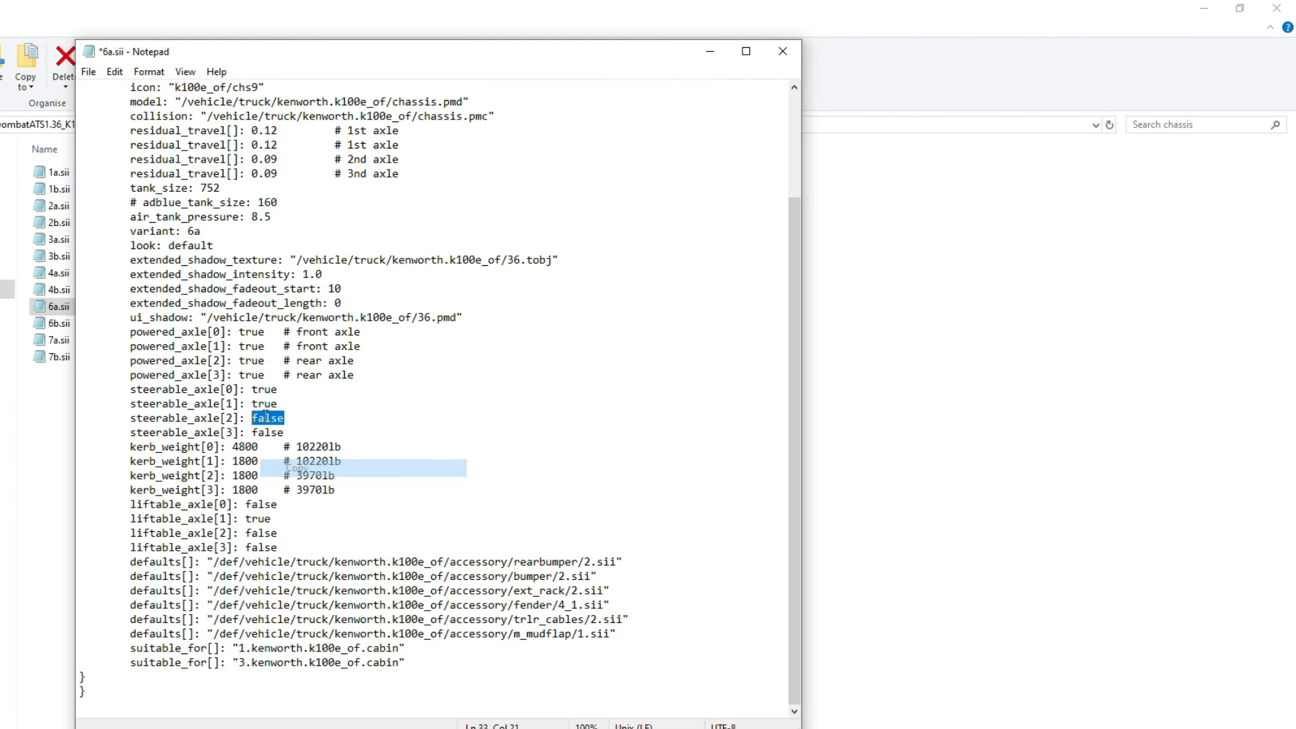
left_click_drag(285, 405, 252, 405)
right_click(259, 404)
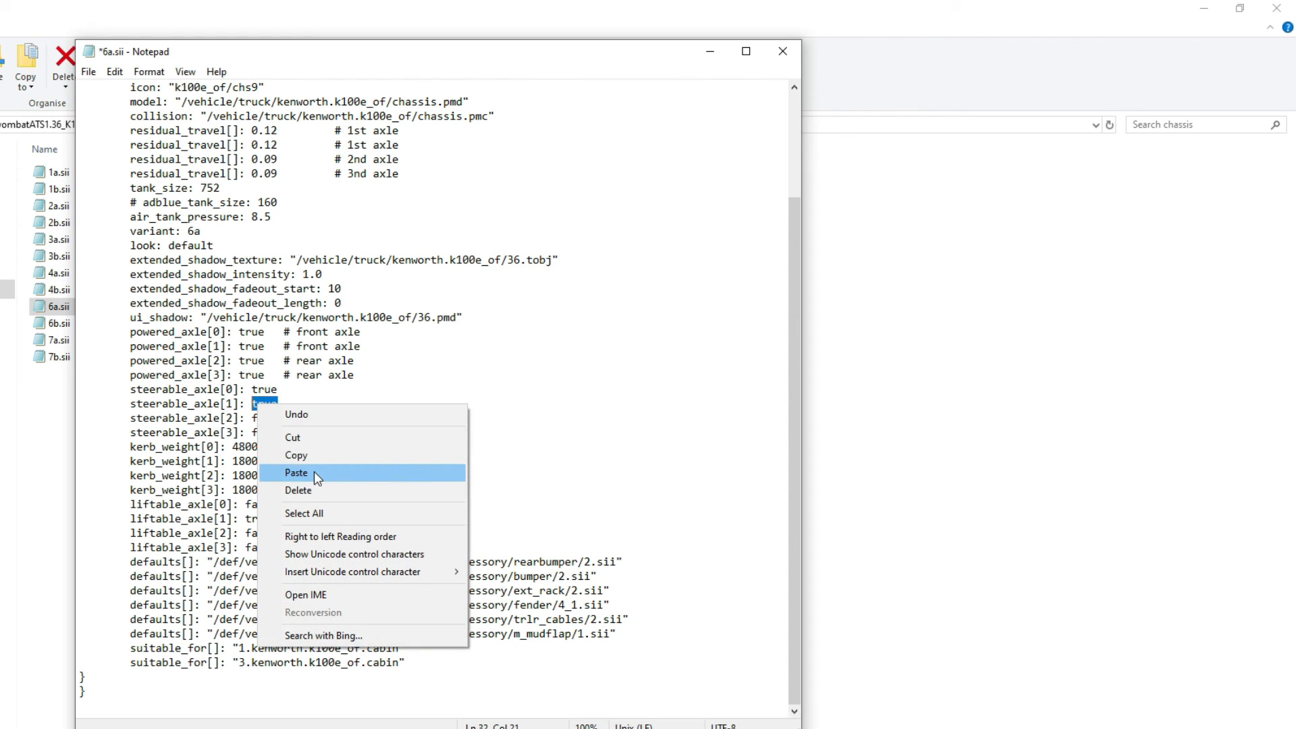
left_click(314, 471)
left_click(337, 421)
left_click_drag(282, 389, 252, 390)
right_click(260, 390)
left_click(301, 456)
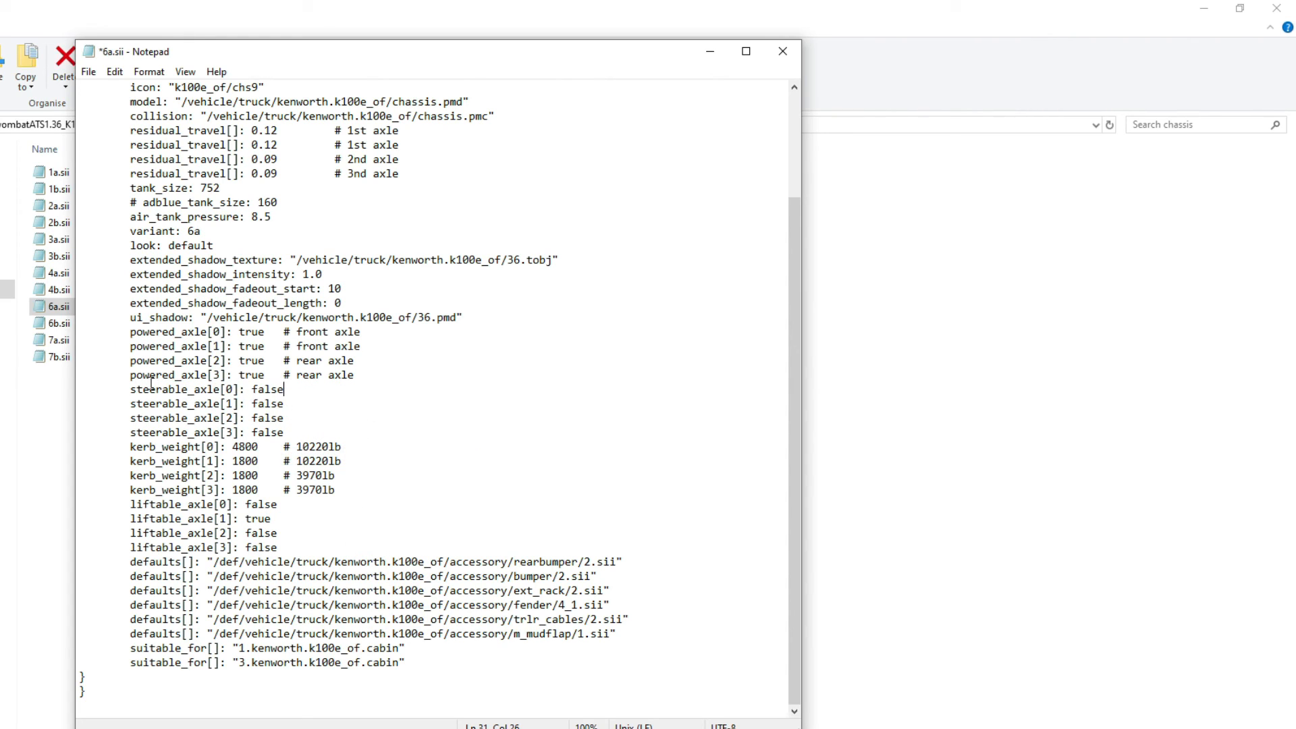
left_click_drag(123, 388, 310, 433)
left_click(310, 433)
left_click_drag(251, 390, 308, 431)
left_click(309, 431)
Set steerable_axle[2] and steerable_axle[3] to true
double_click(268, 376)
left_click_drag(287, 418, 252, 433)
type("truetrue")
Examine the liftable_axle lines, especially liftable_axle[1]
mouse_move(131, 504)
left_mouse_down()
mouse_move(286, 542)
mouse_move(228, 519)
mouse_move(131, 518)
left_mouse_up()
left_click(288, 546)
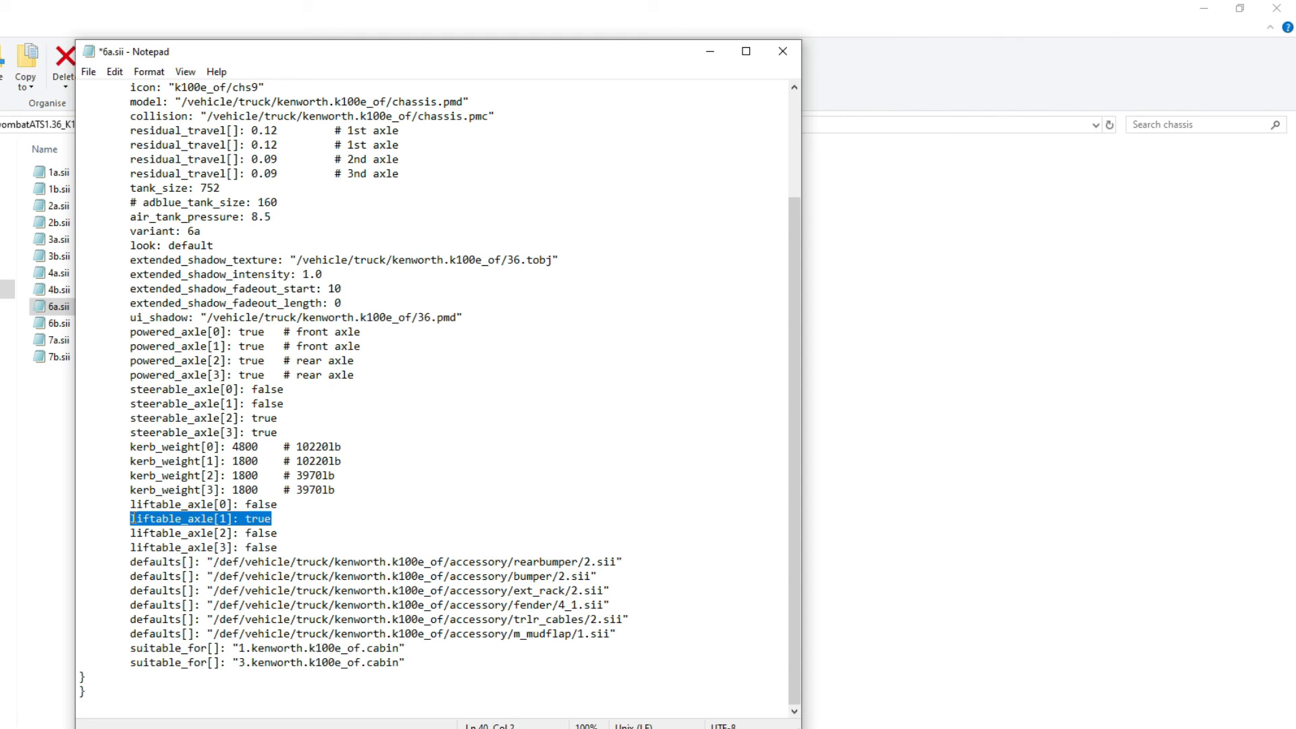
left_click_drag(288, 519, 123, 519)
left_click(214, 520)
left_click_drag(290, 519, 131, 518)
left_click(283, 547)
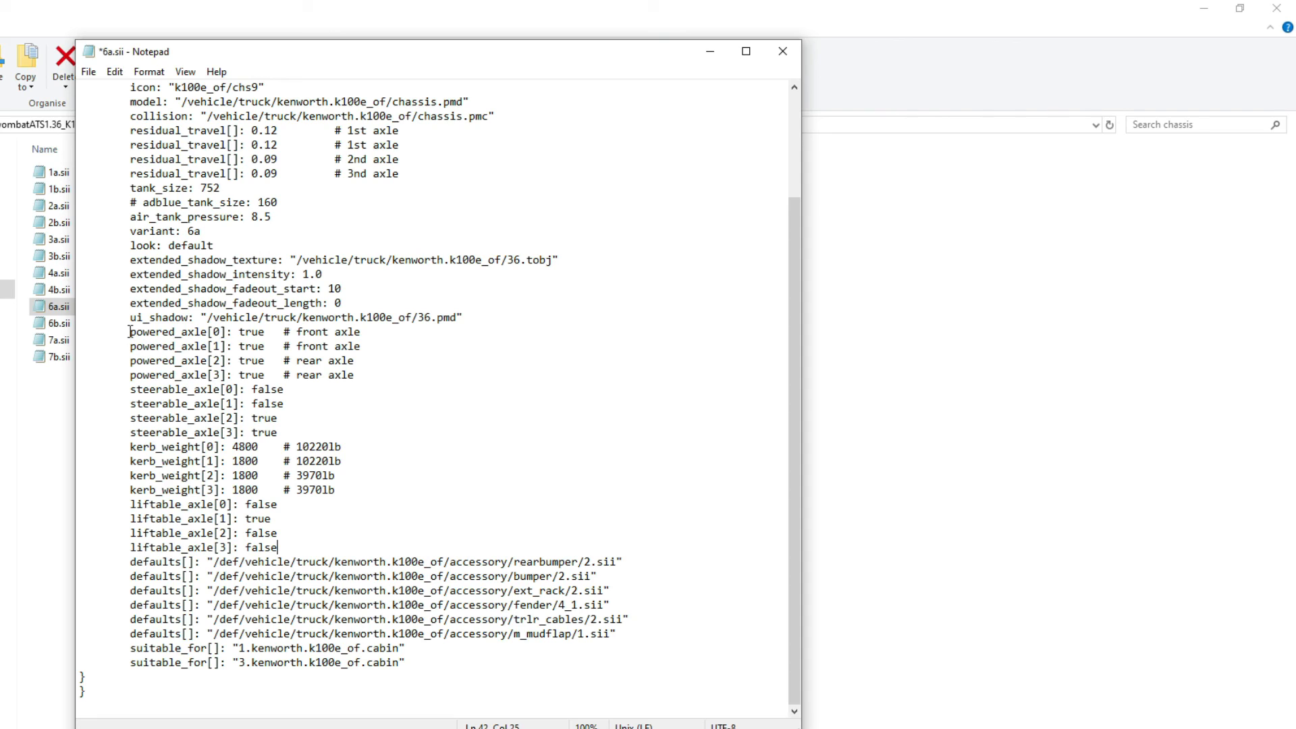
Review the powered_axle lines and compare the kerb_weight values of the four axles
left_click_drag(129, 331, 351, 380)
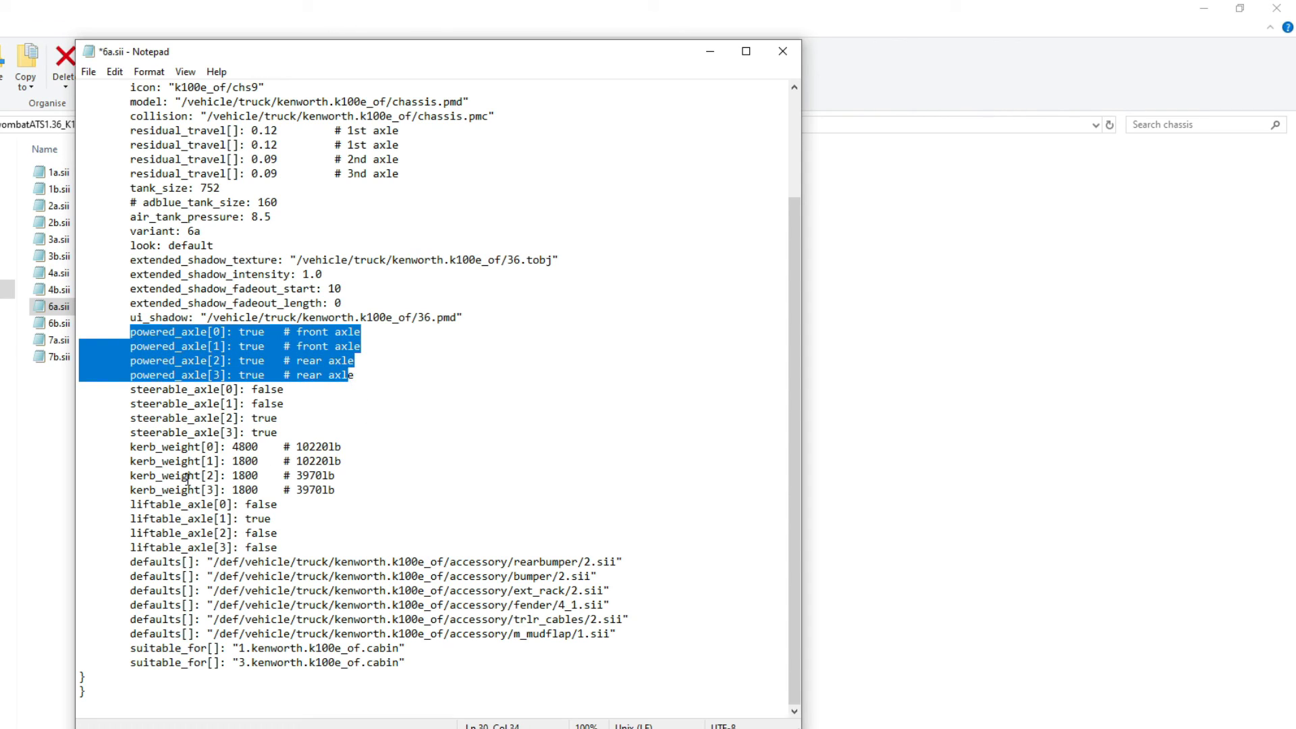
left_click_drag(130, 446, 368, 483)
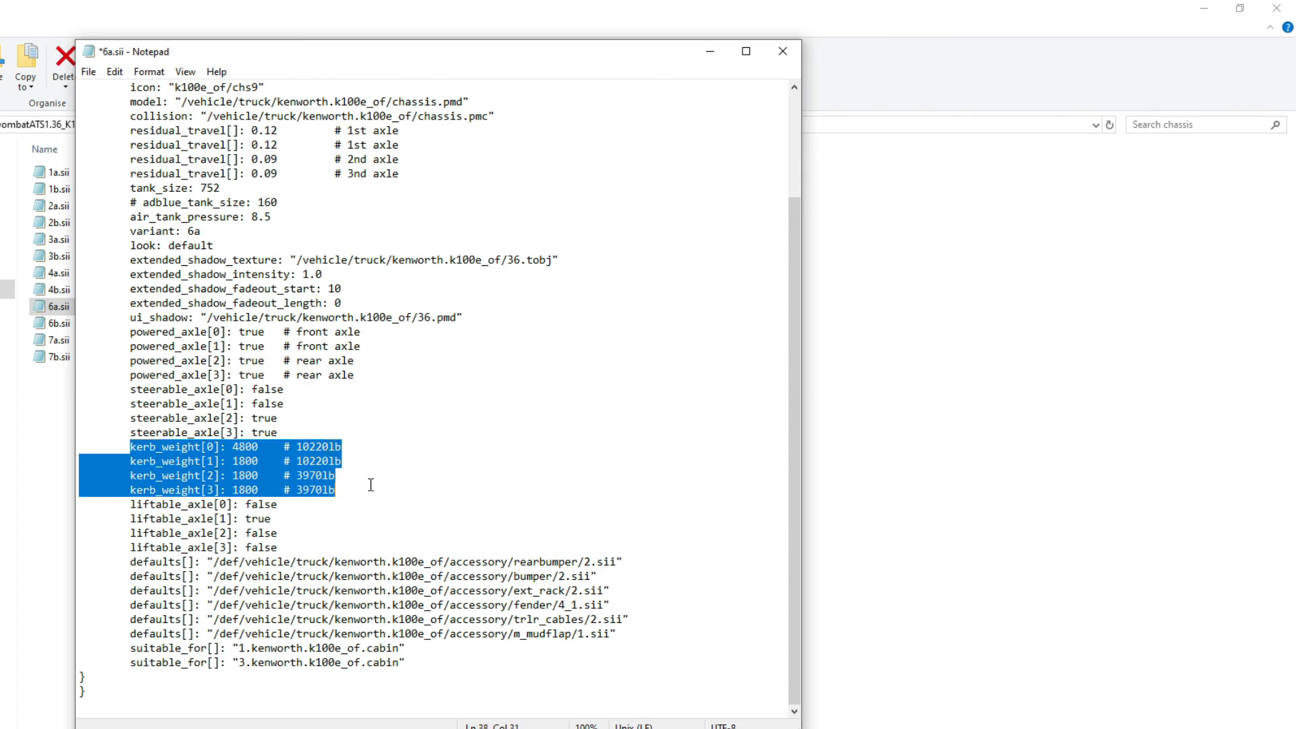
left_click(379, 485)
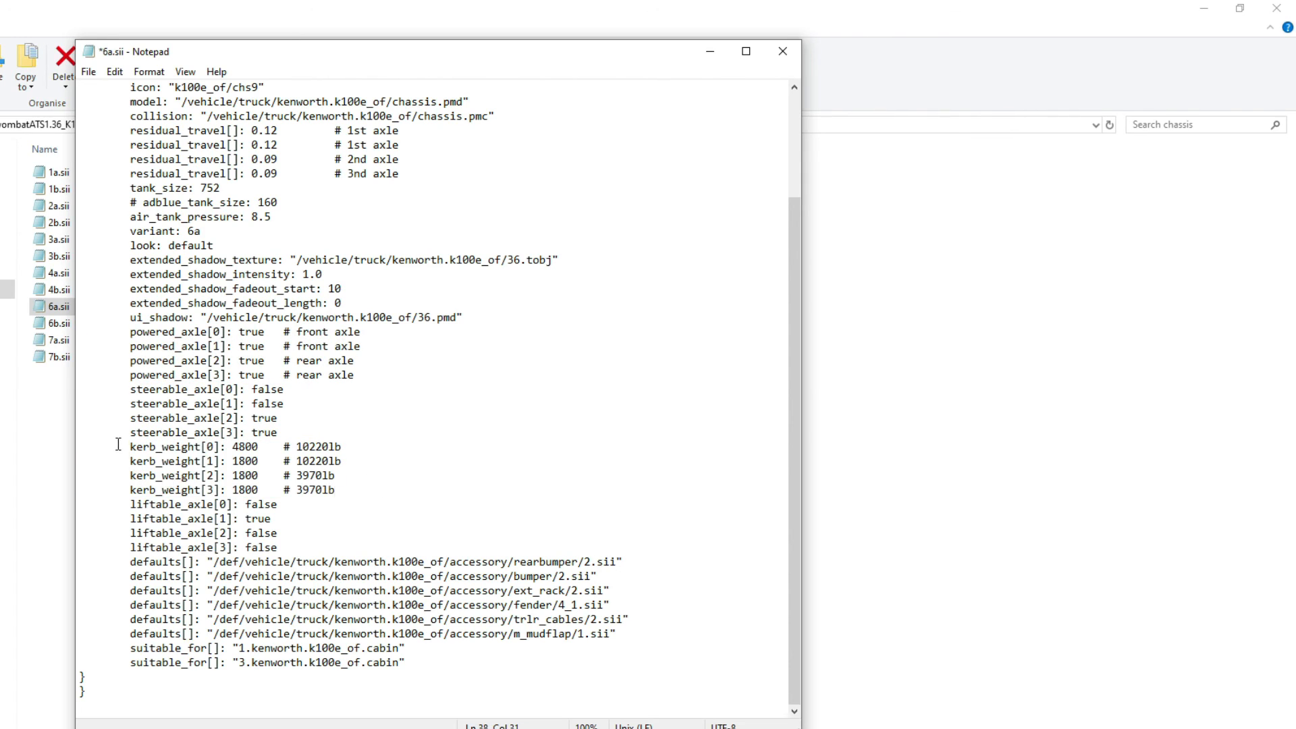
left_click_drag(120, 446, 260, 459)
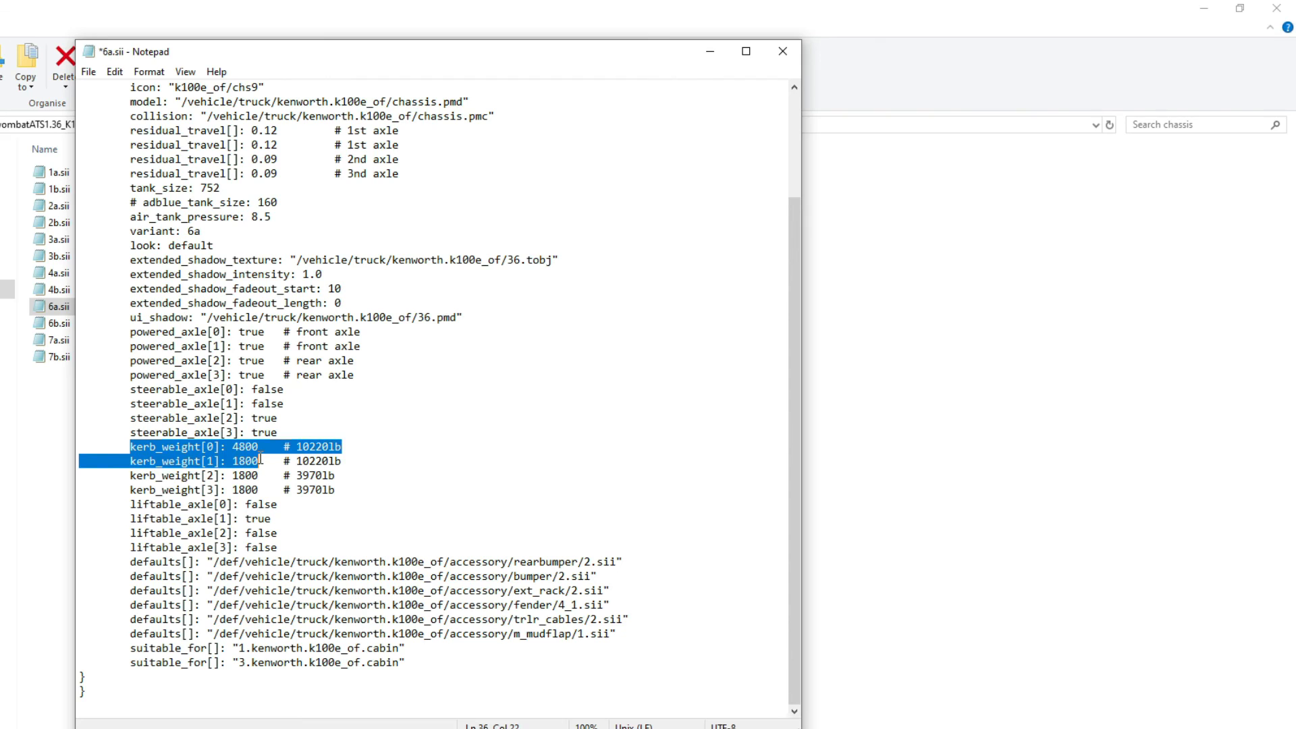
left_click(259, 459)
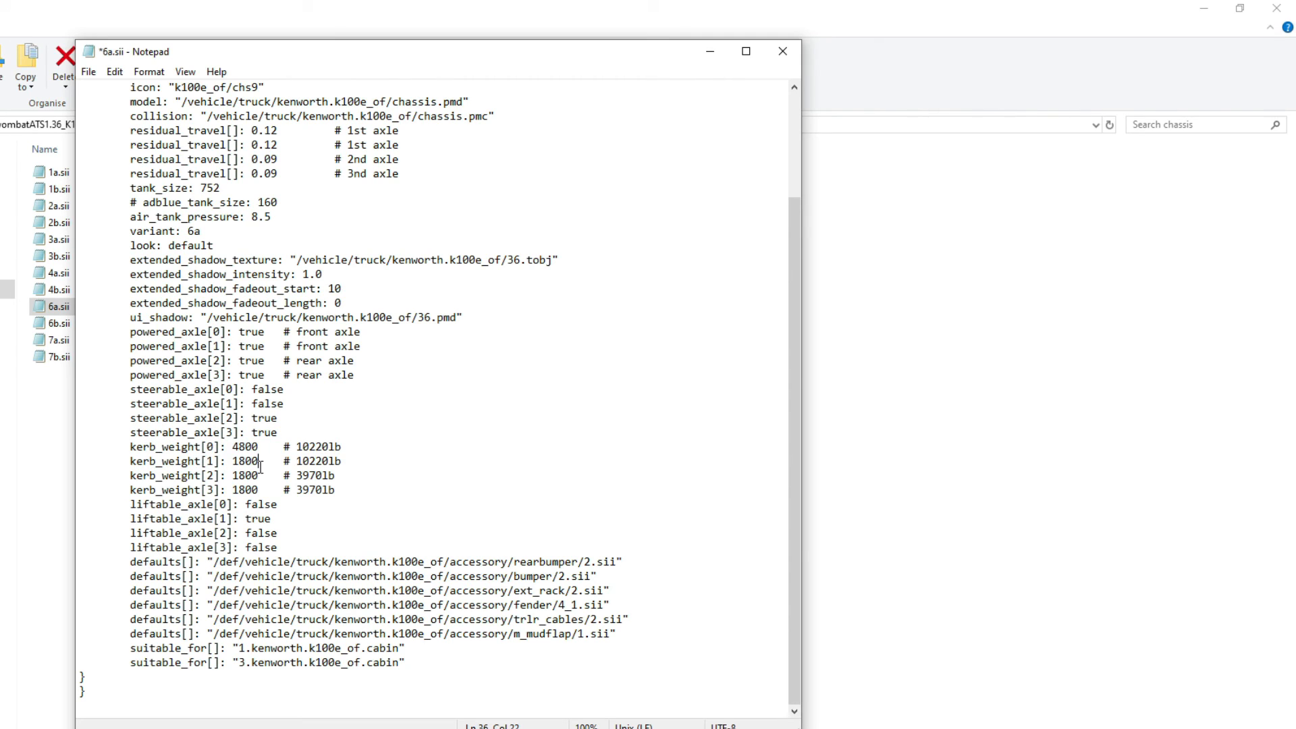
left_click_drag(174, 447, 190, 490)
left_click(259, 490)
left_click_drag(232, 447, 264, 448)
left_click(262, 462)
left_click_drag(234, 460, 263, 487)
left_click(263, 487)
left_click_drag(259, 447, 234, 446)
left_click_drag(132, 461, 266, 488)
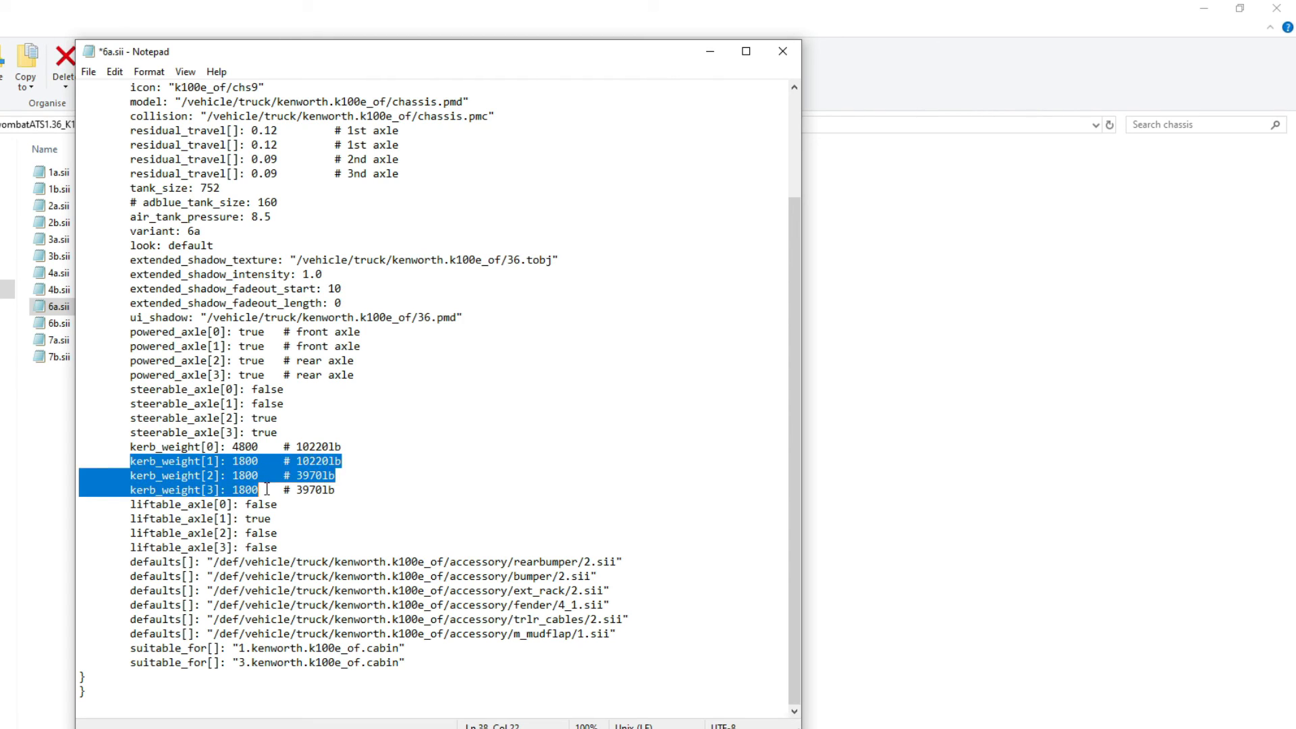
left_click(268, 489)
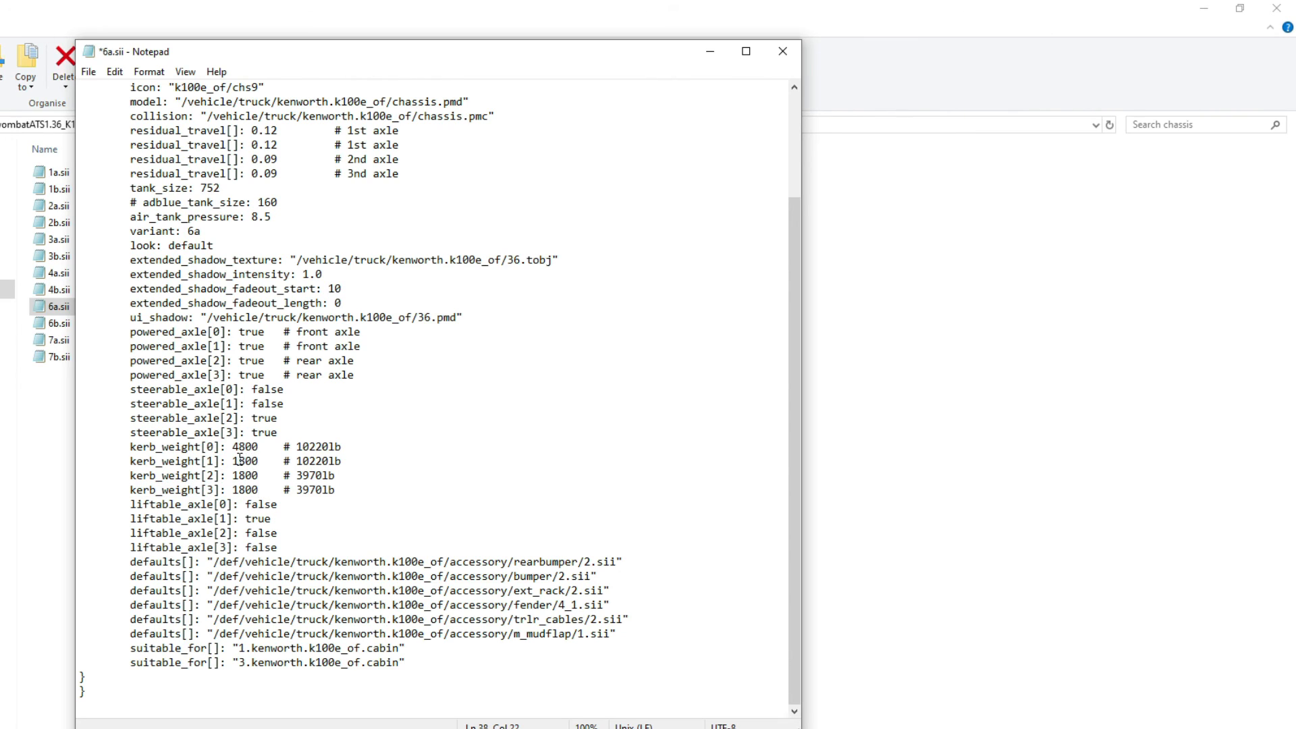
Set kerb_weight[0] to 5600 and kerb_weight[1], [2] and [3] to 5400, and close 6a.sii without saving
left_click_drag(259, 447, 232, 447)
type("5600")
left_click_drag(260, 461, 235, 460)
type("5400")
left_click_drag(260, 475, 232, 476)
type("5400")
left_click_drag(260, 490, 239, 481)
type("5400")
left_click(483, 513)
left_click(787, 51)
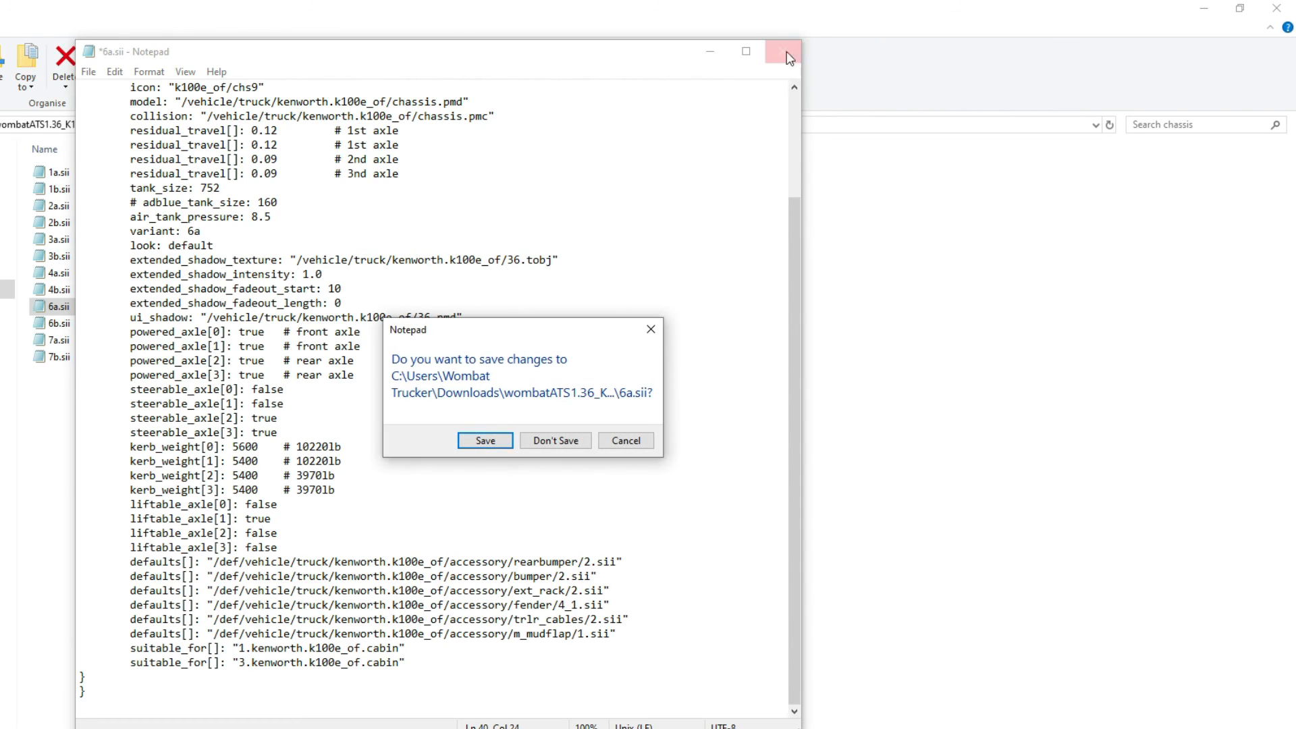
left_click(566, 443)
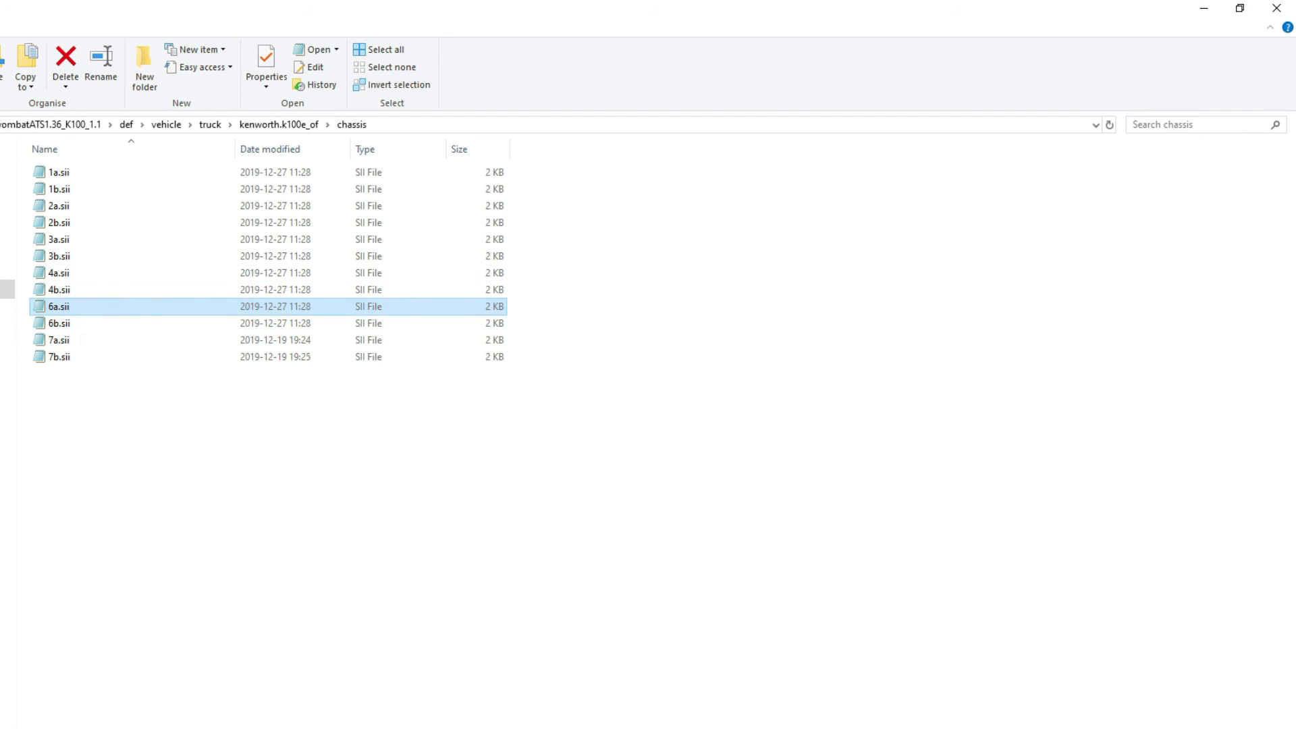
Open n14_600.sii from the engine folder of kenworth.k100e_of and clear its unlock value
key("alt+Left")
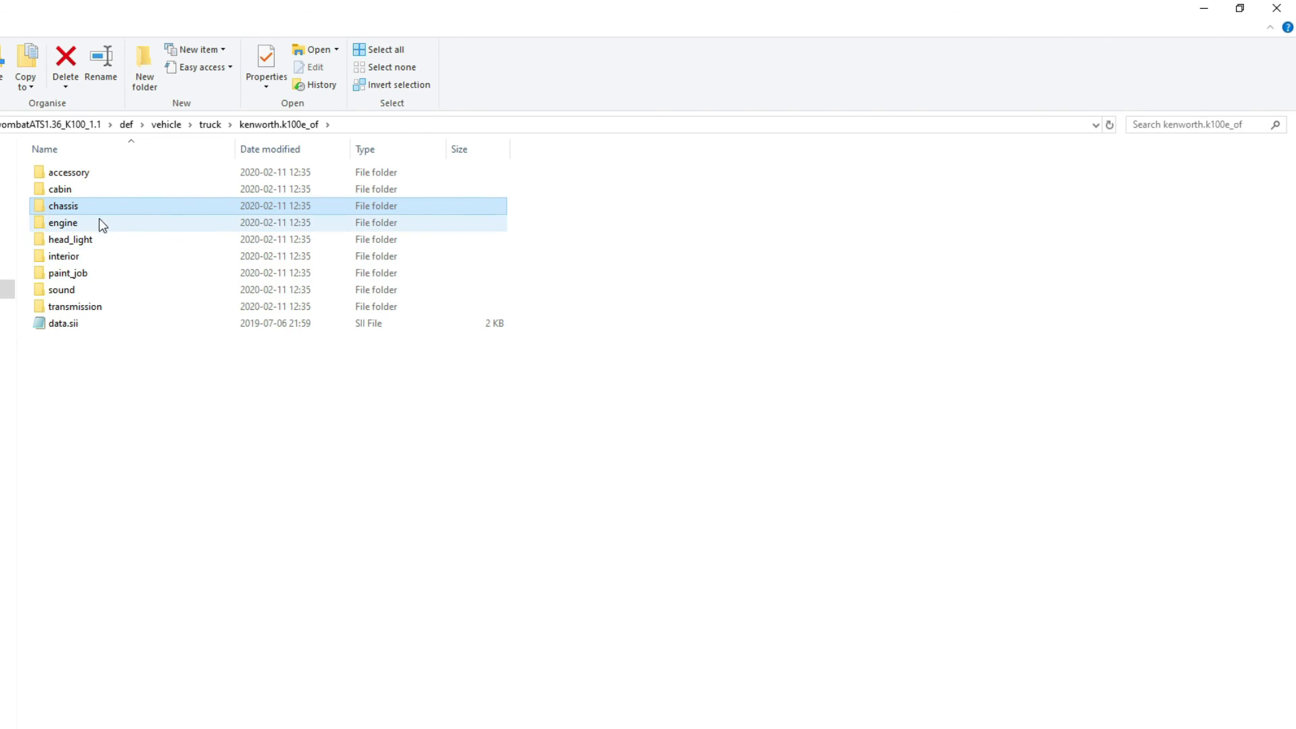
double_click(53, 225)
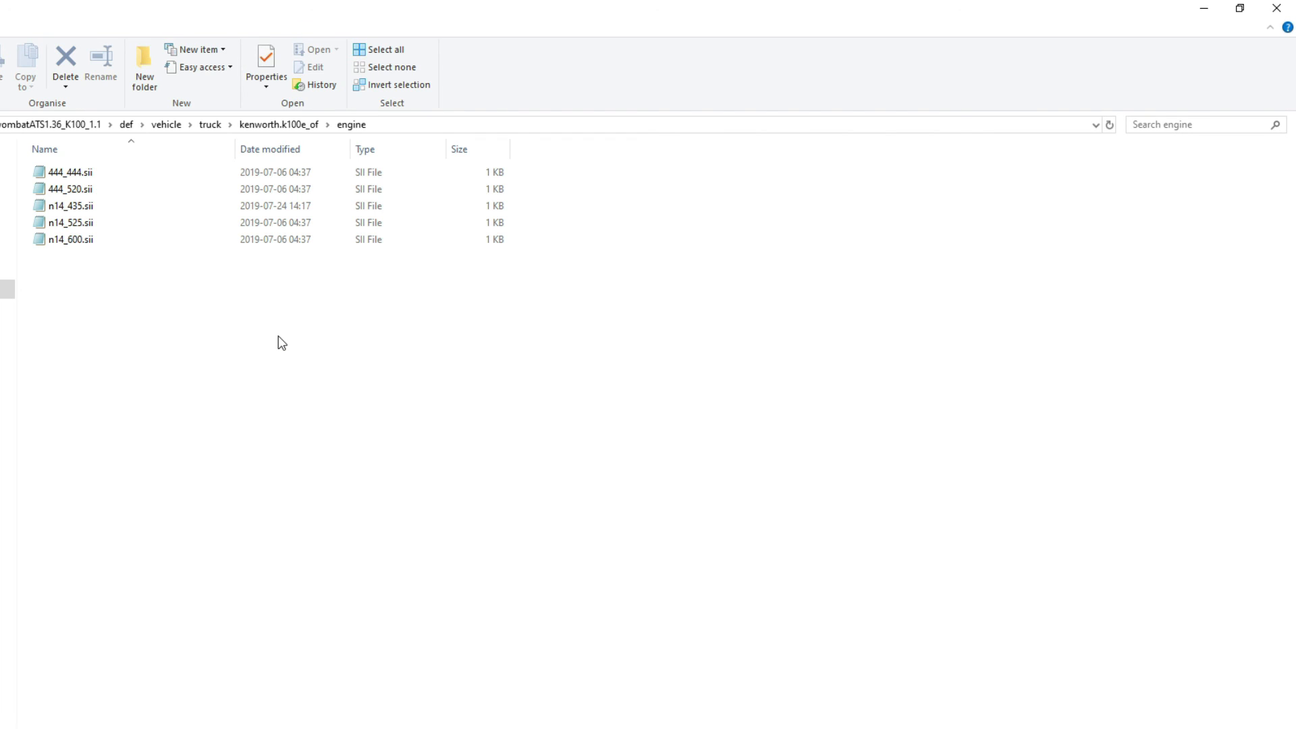
double_click(66, 240)
left_click(127, 144)
left_click_drag(127, 144, 324, 148)
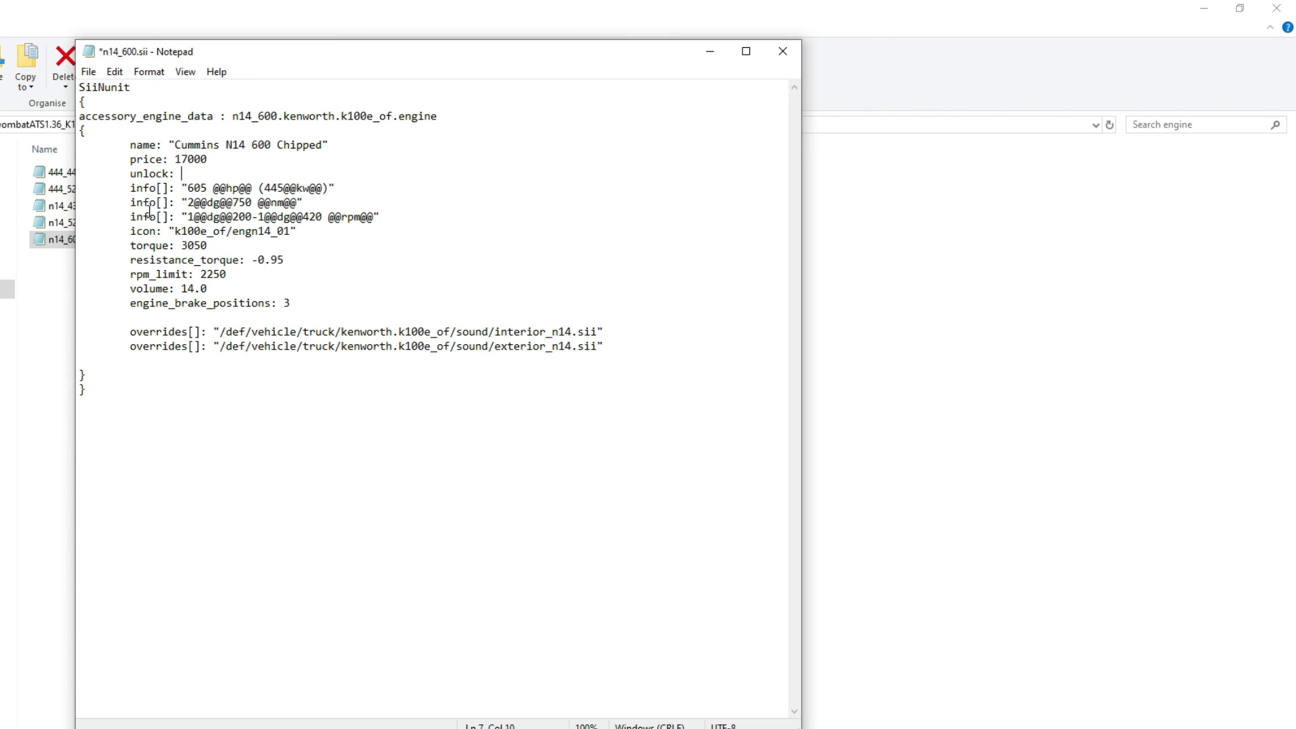
Try 1605 as the horsepower in the first info line and remove the added digit again
left_click_drag(131, 189, 259, 190)
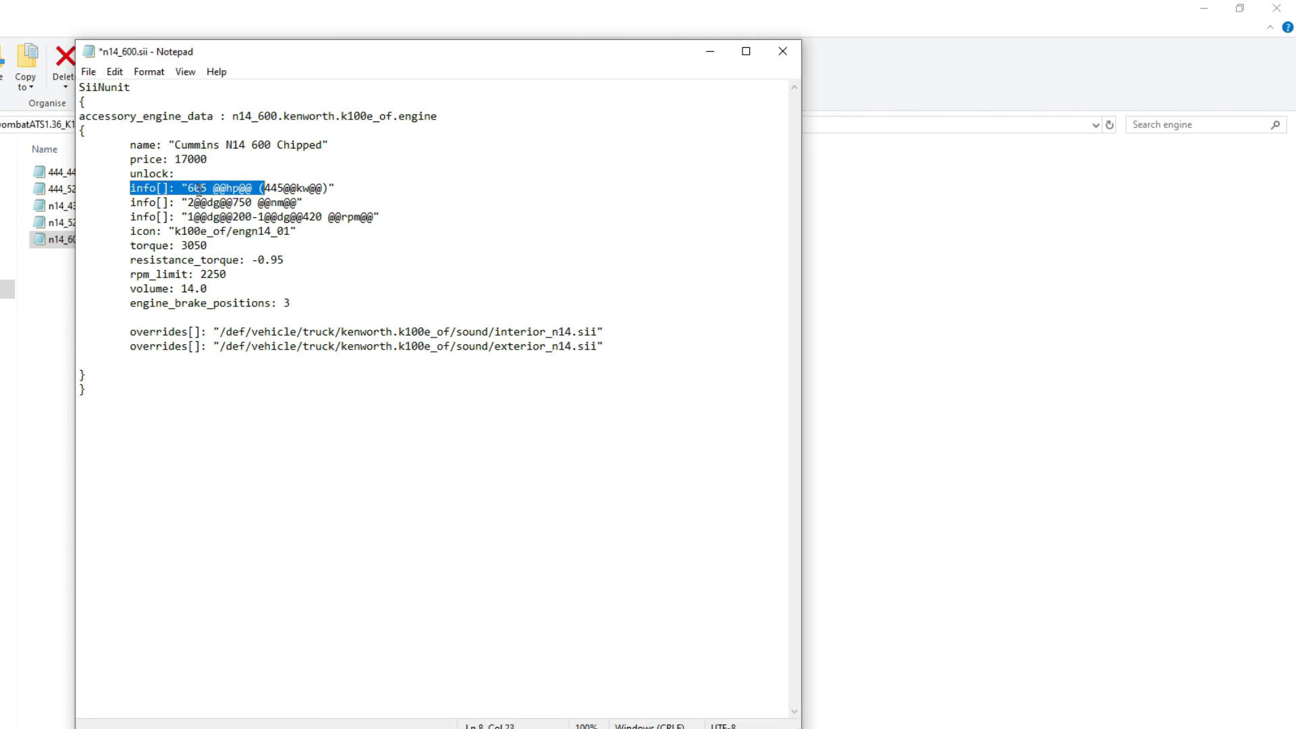
left_click(207, 187)
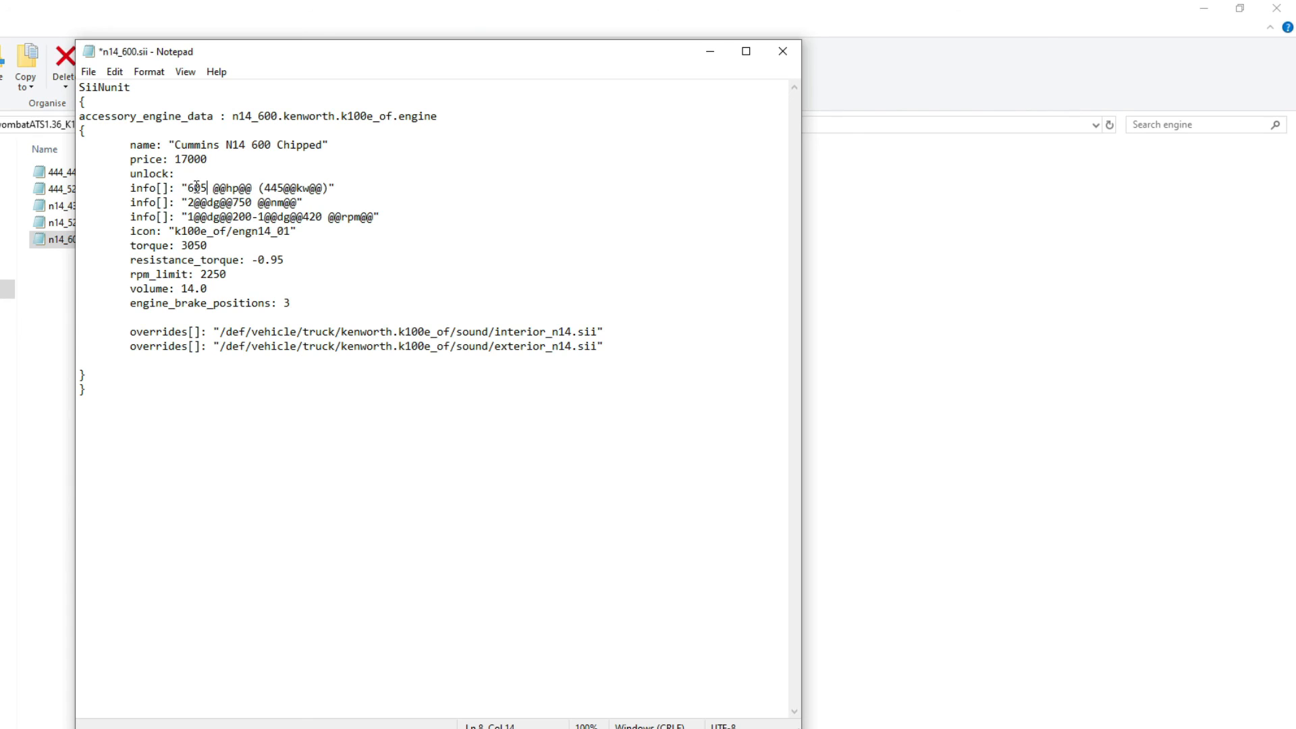
left_click_drag(227, 189, 240, 190)
left_click(208, 187)
left_click(191, 192)
type("1")
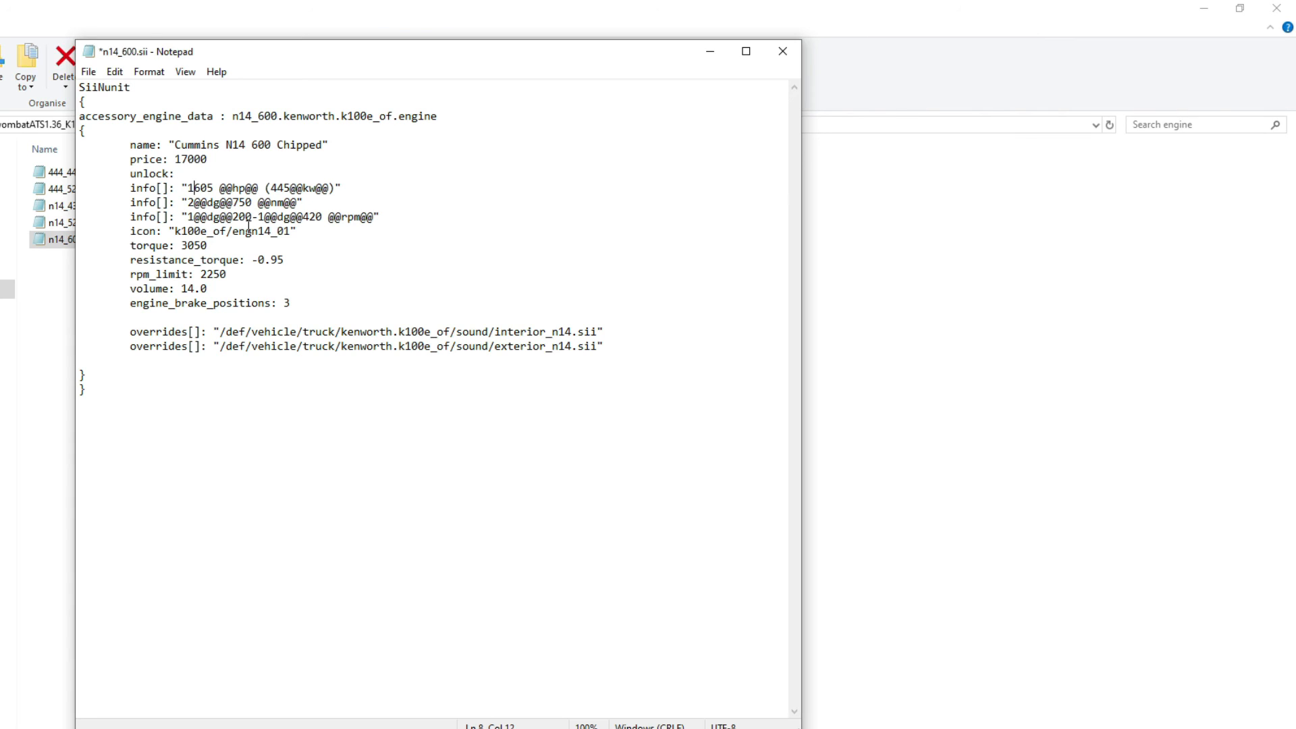
key("BackSpace")
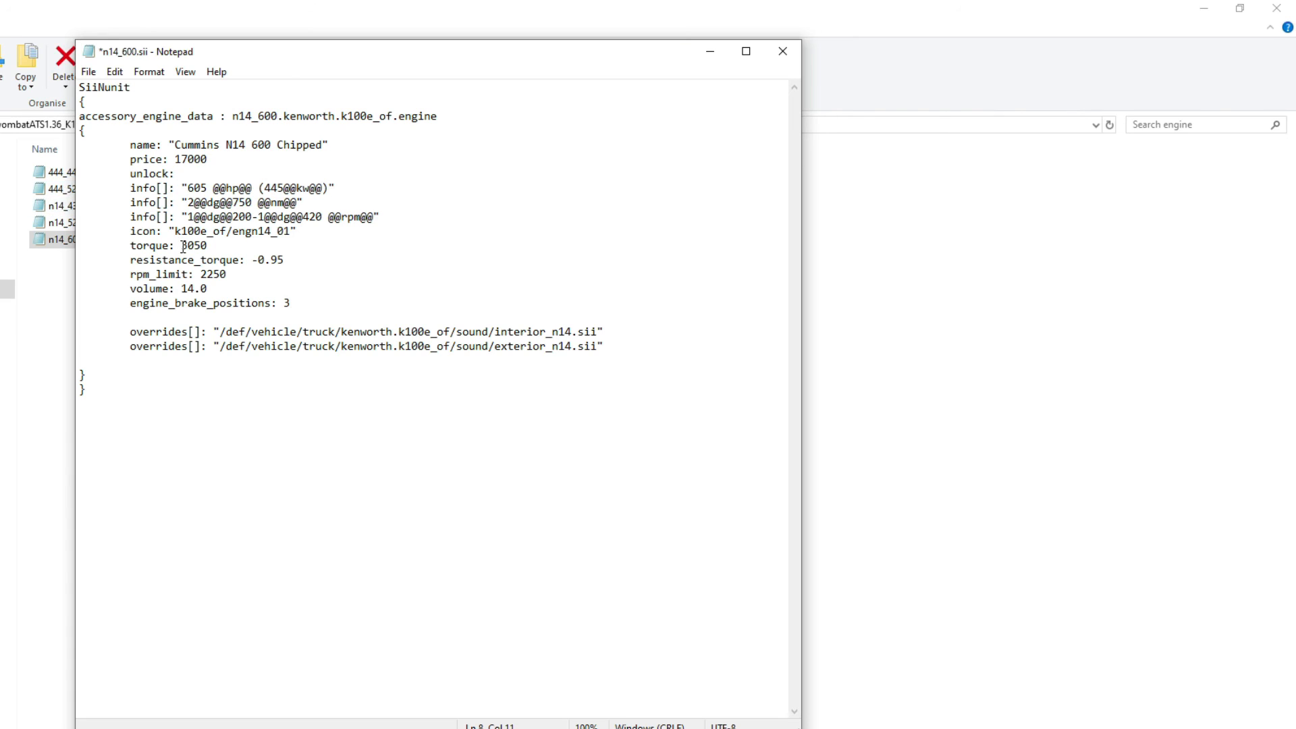
Set the engine's torque value to 3350
left_click_drag(204, 245, 120, 242)
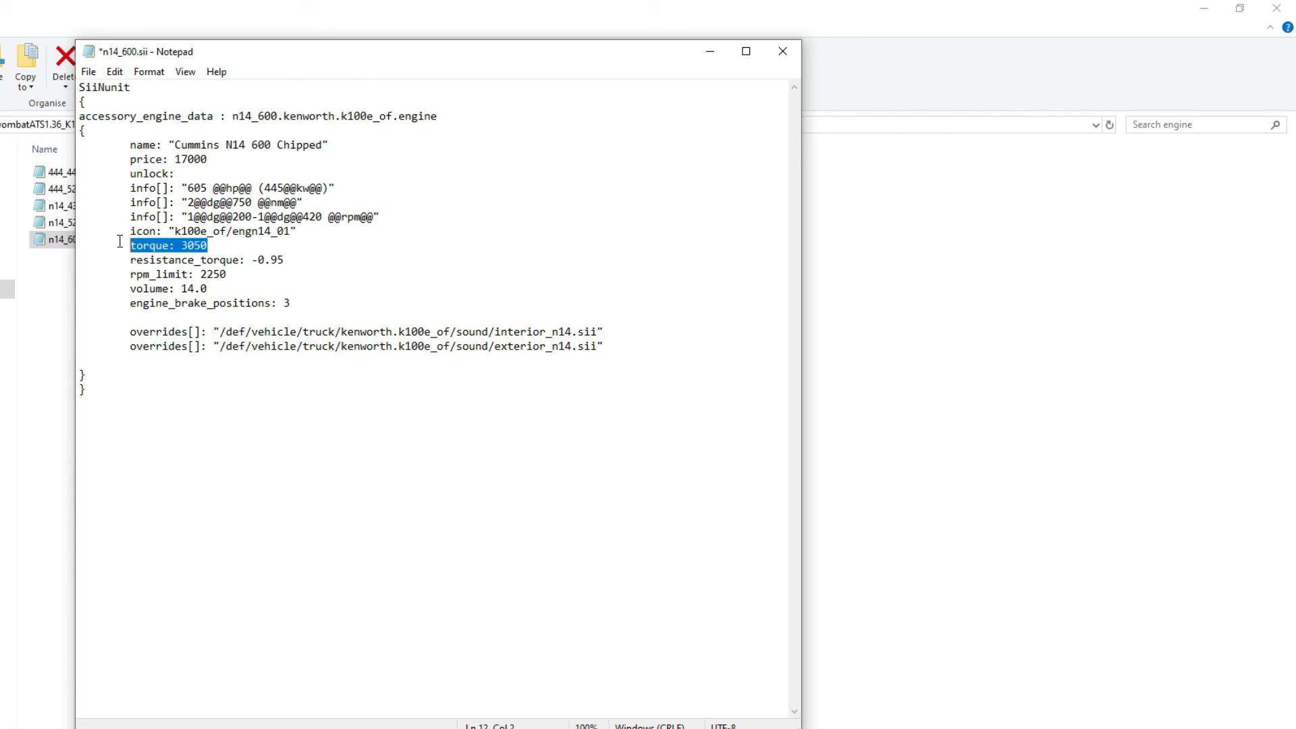
left_click(194, 245)
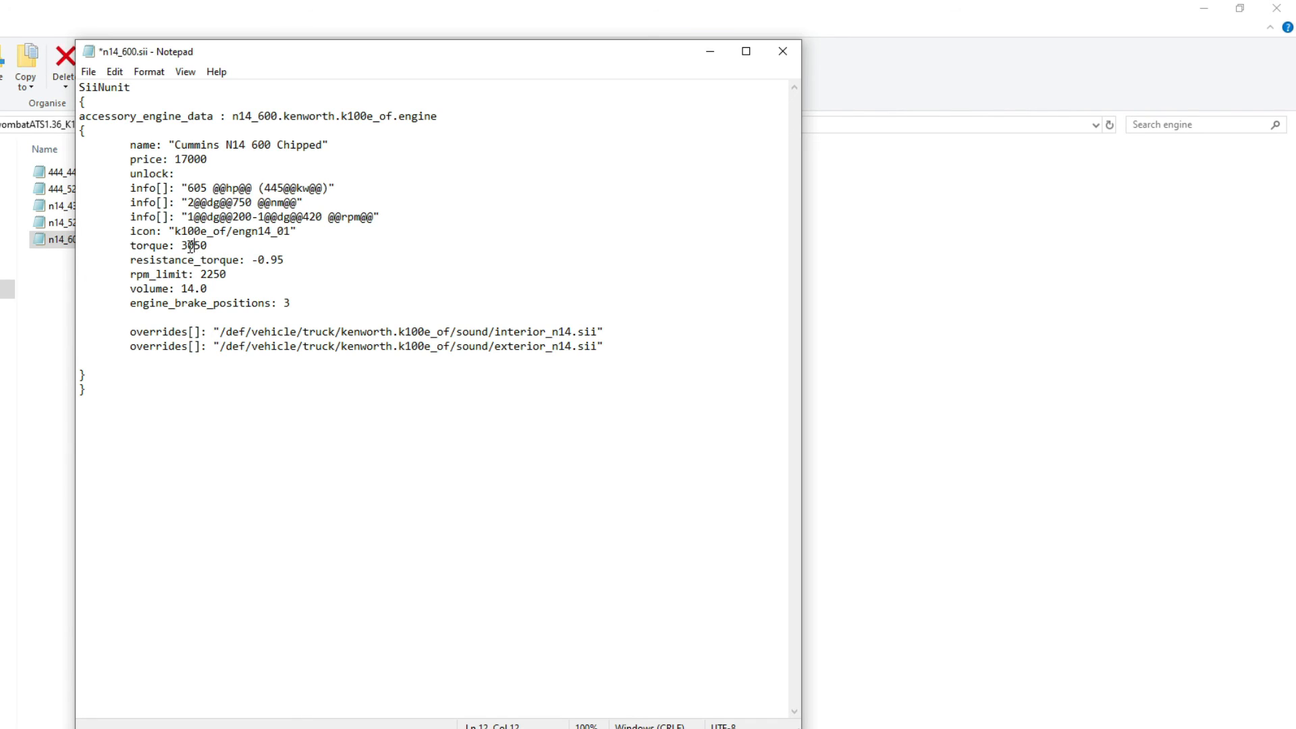
left_click_drag(209, 246, 183, 247)
left_click(201, 246)
left_click(226, 247)
key("BackSpace")
type("3")
left_click_drag(216, 244, 130, 245)
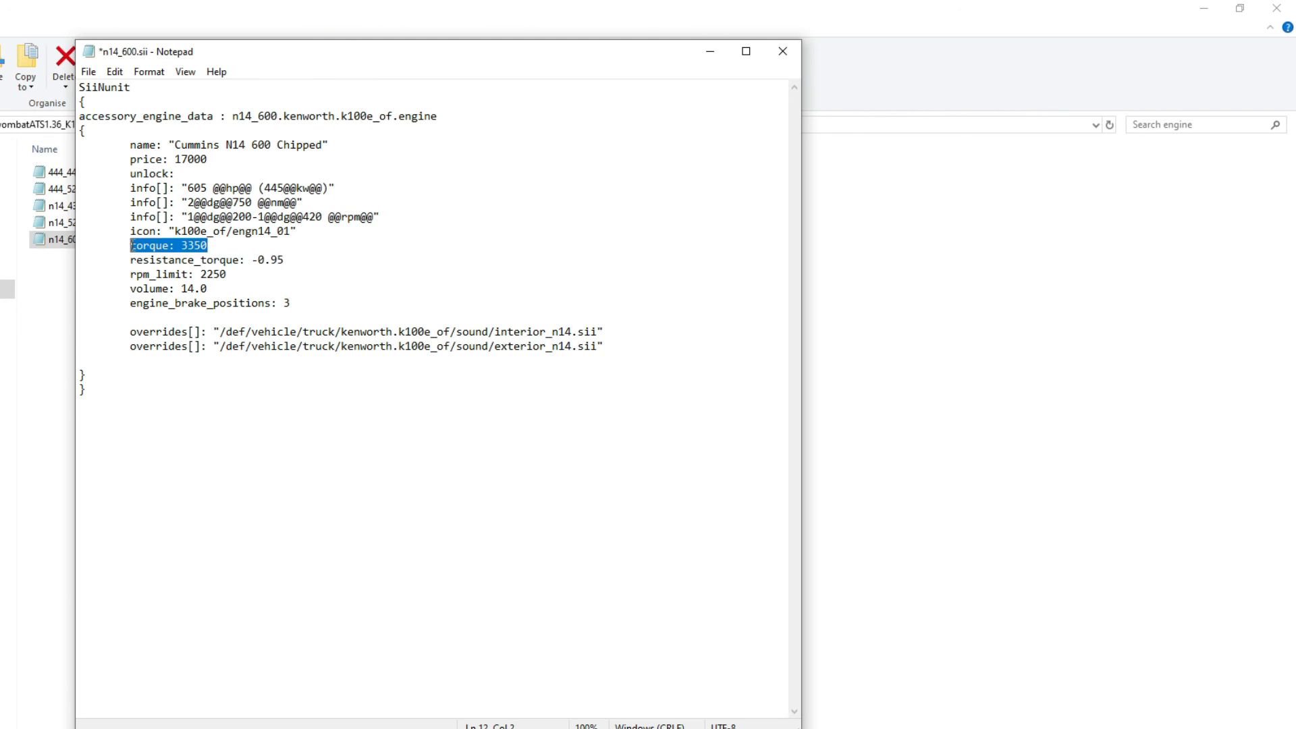
left_click(169, 247)
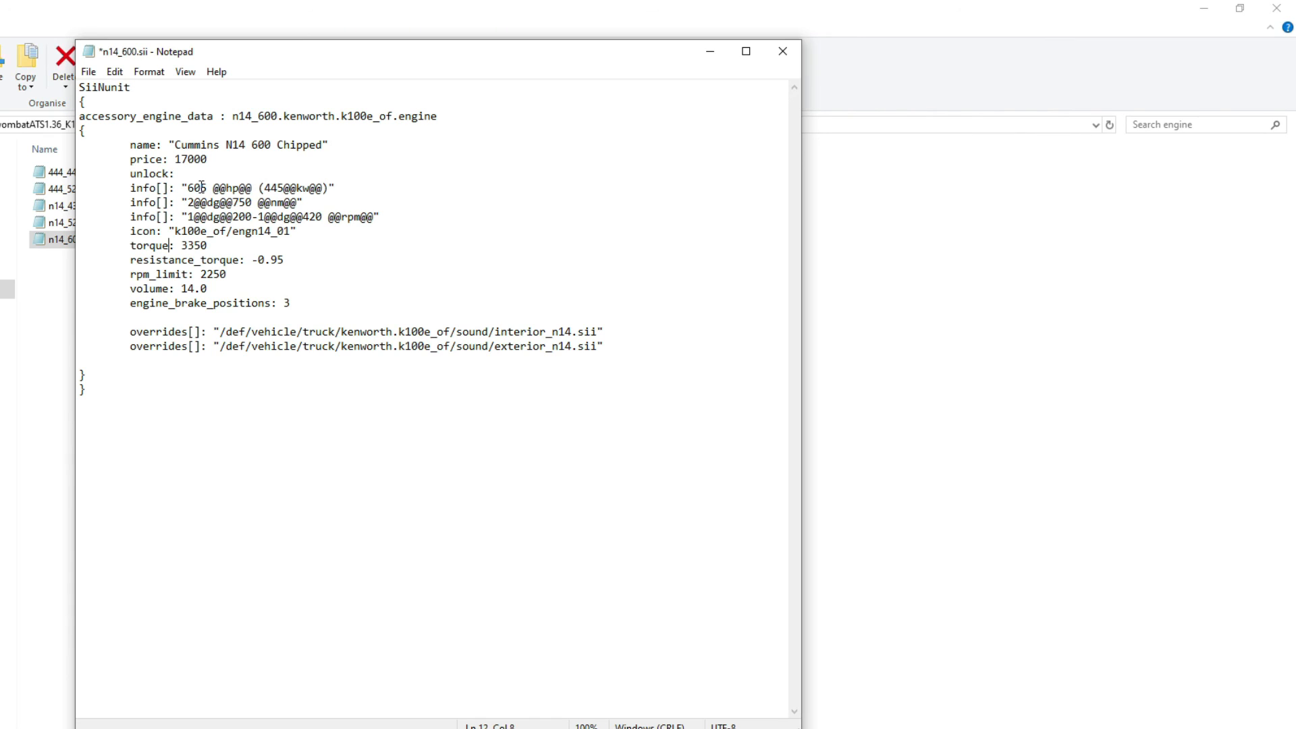
Append 543434 to the torque value and close n14_600.sii without saving
left_click_drag(209, 245, 181, 247)
left_click(222, 247)
left_click_drag(213, 247, 181, 247)
left_click(221, 249)
left_click(784, 52)
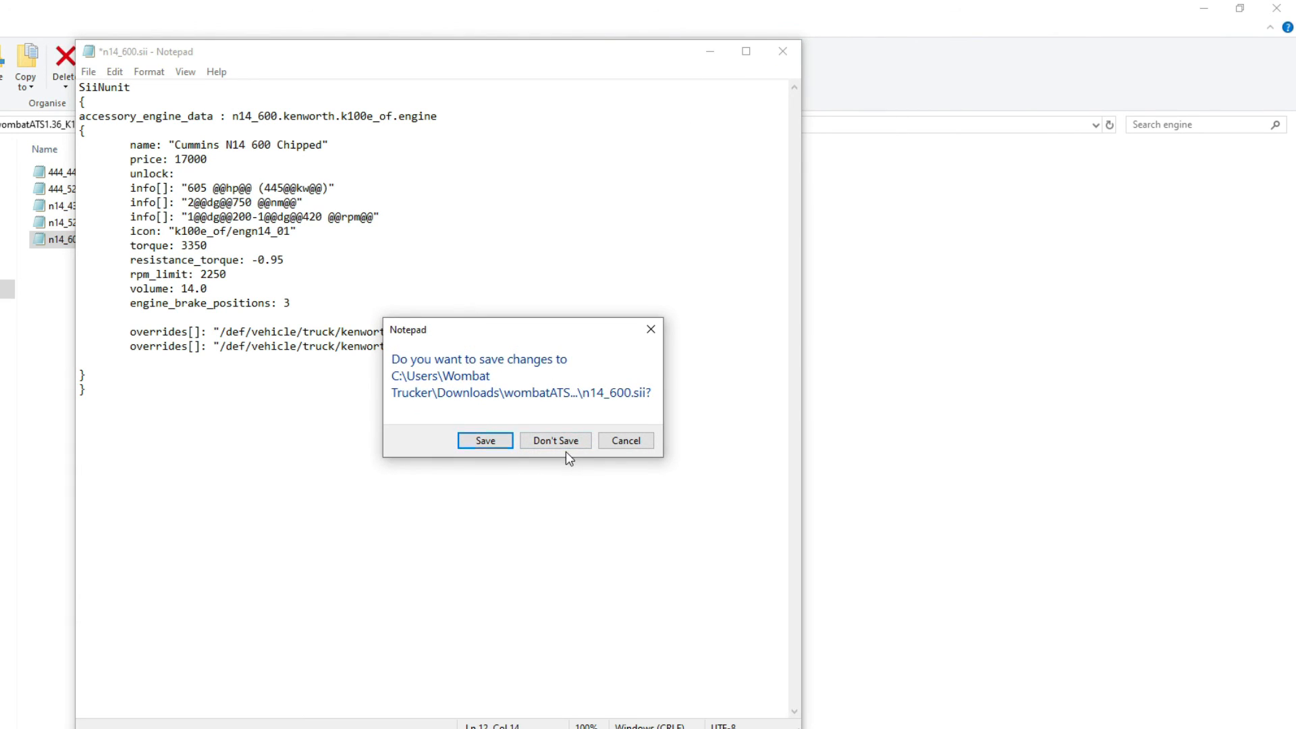
left_click(648, 440)
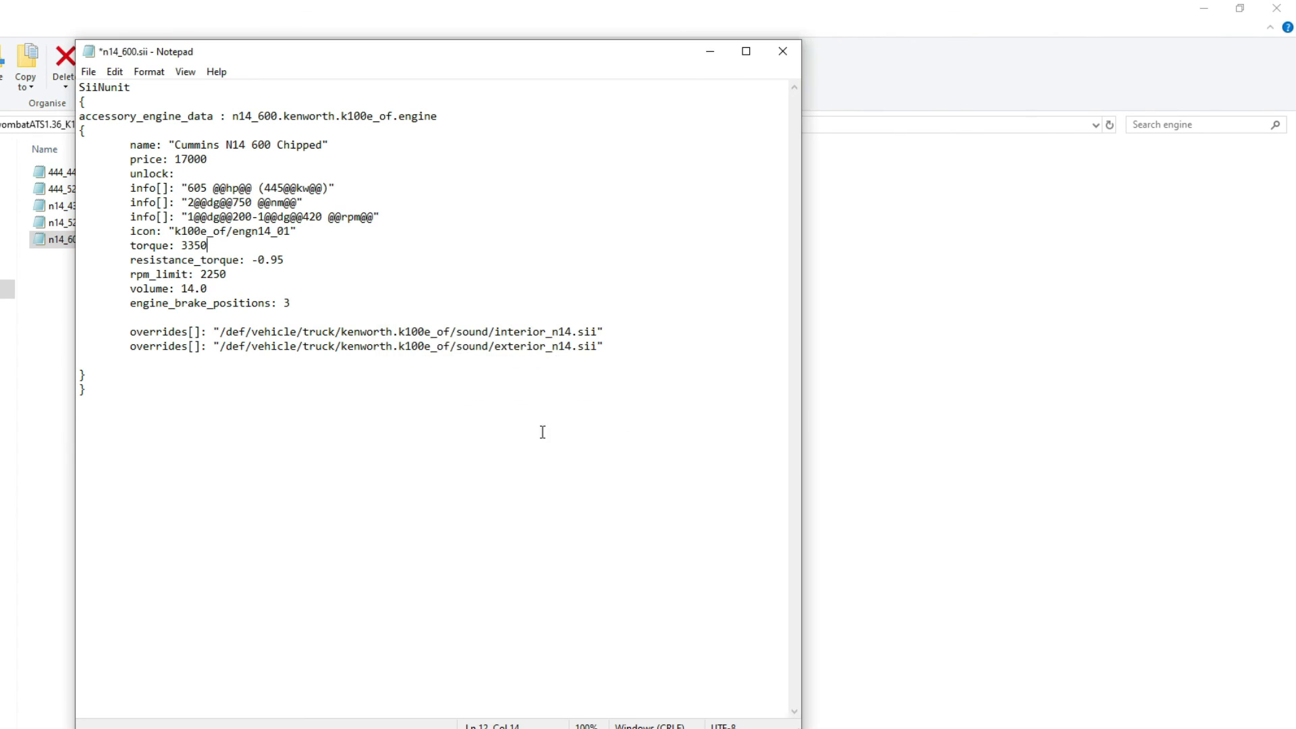
type("543434")
left_click(786, 52)
left_click(556, 442)
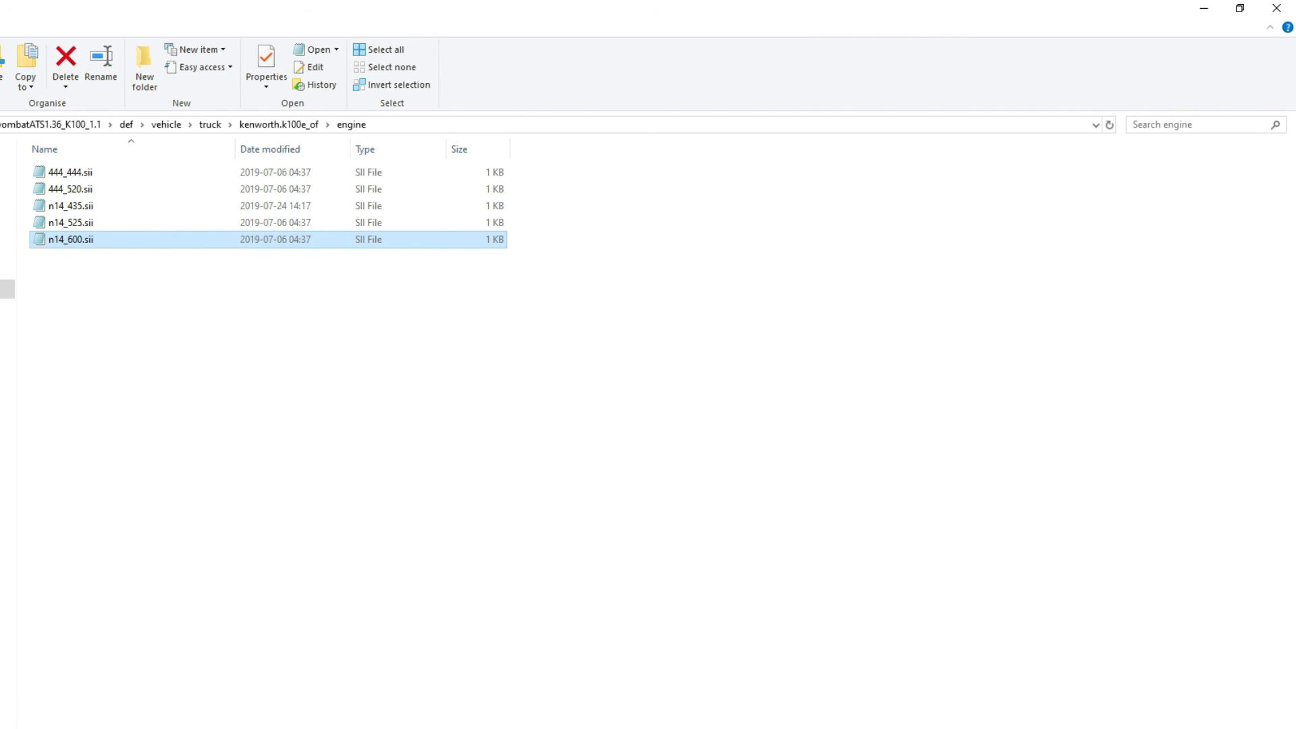
Return to the mod's root folder and open def/vehicle/truck/kenworth.k100e_of/sound to view the sound definition files
key("alt+Left")
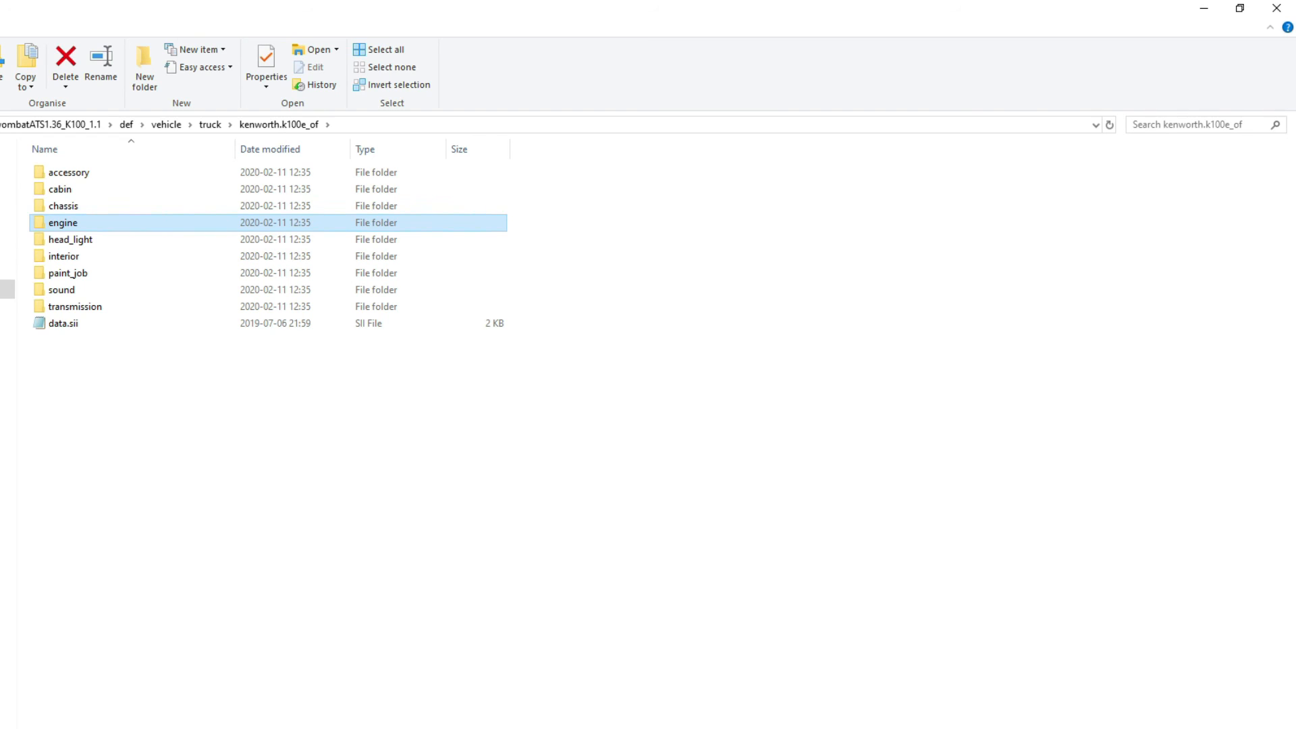
key("BackSpace")
key("BackSpace")
key("BackSpace")
key("BackSpace")
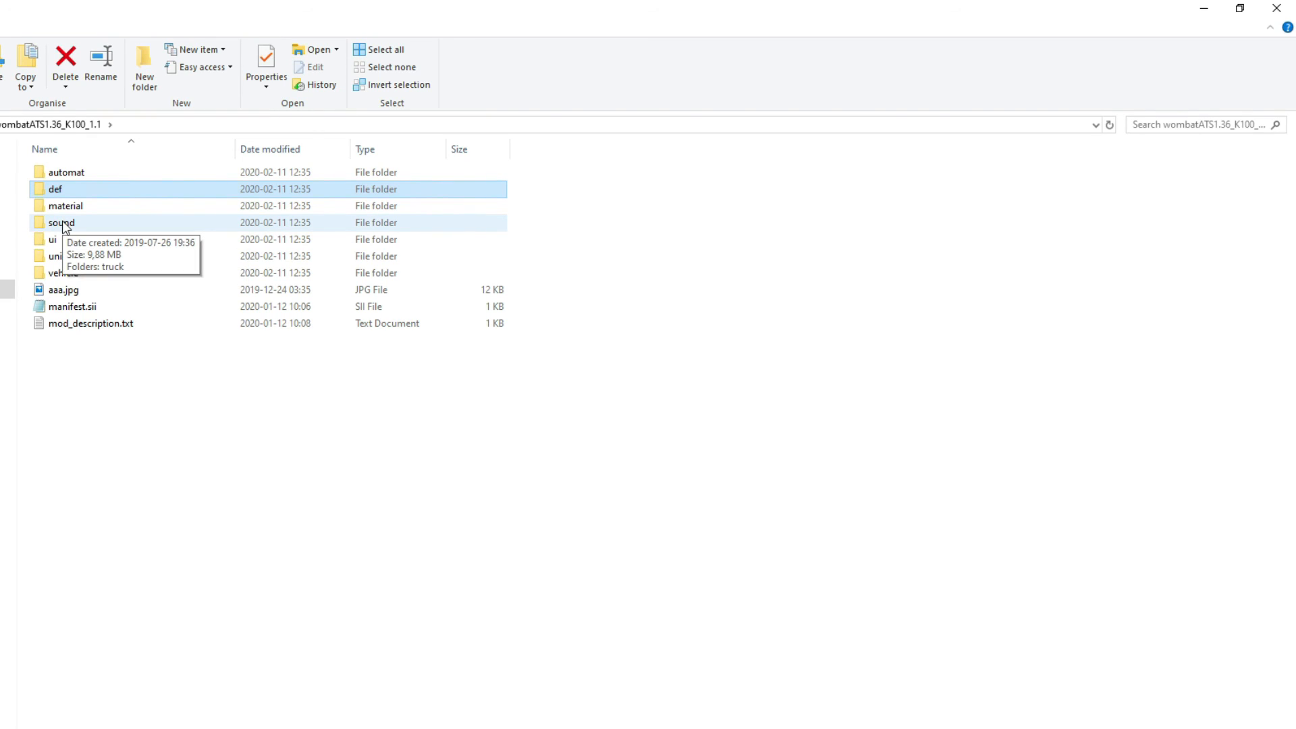
double_click(57, 194)
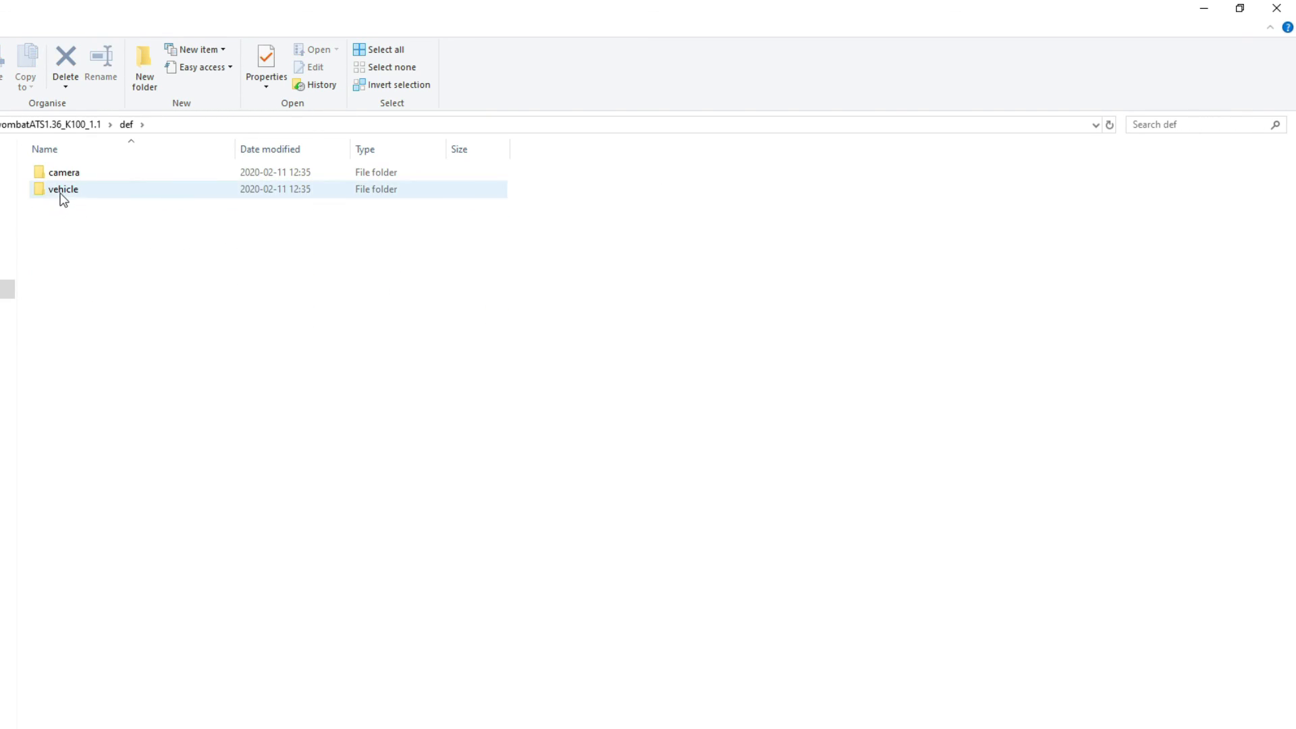
double_click(62, 193)
double_click(61, 190)
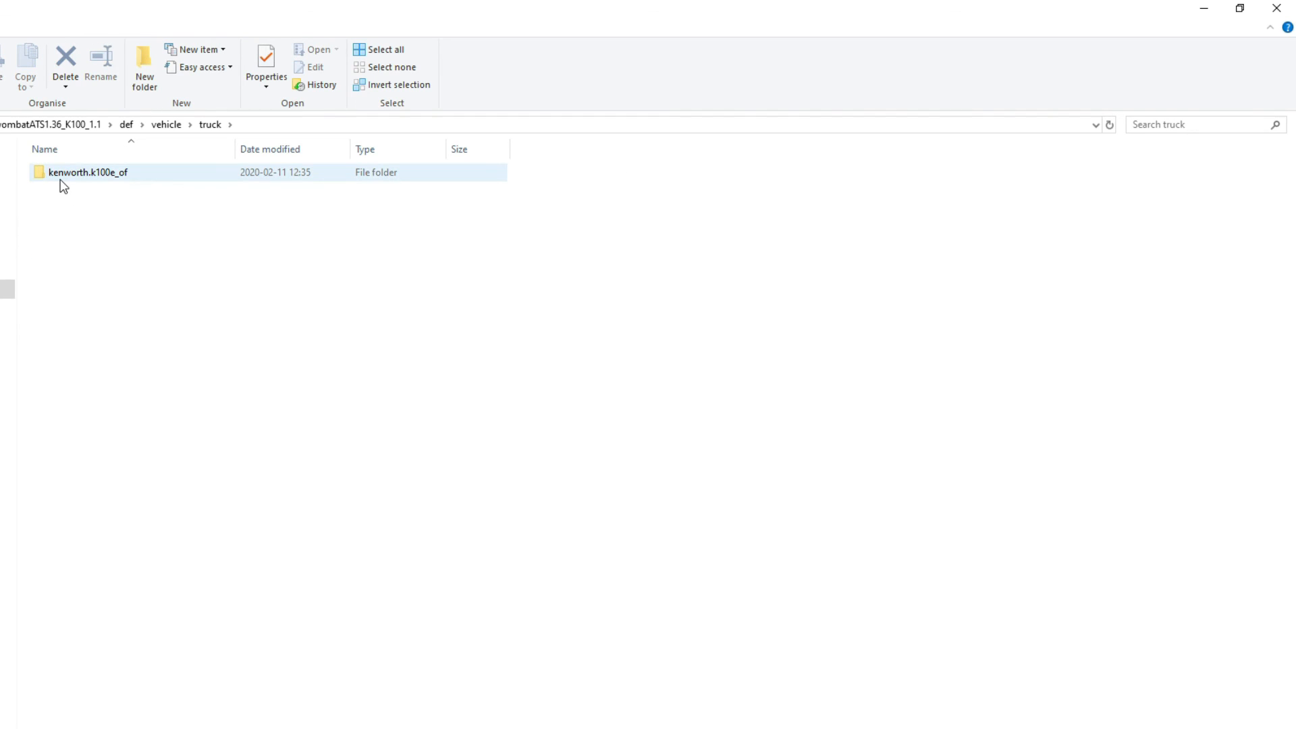
double_click(57, 174)
left_click(67, 290)
double_click(66, 289)
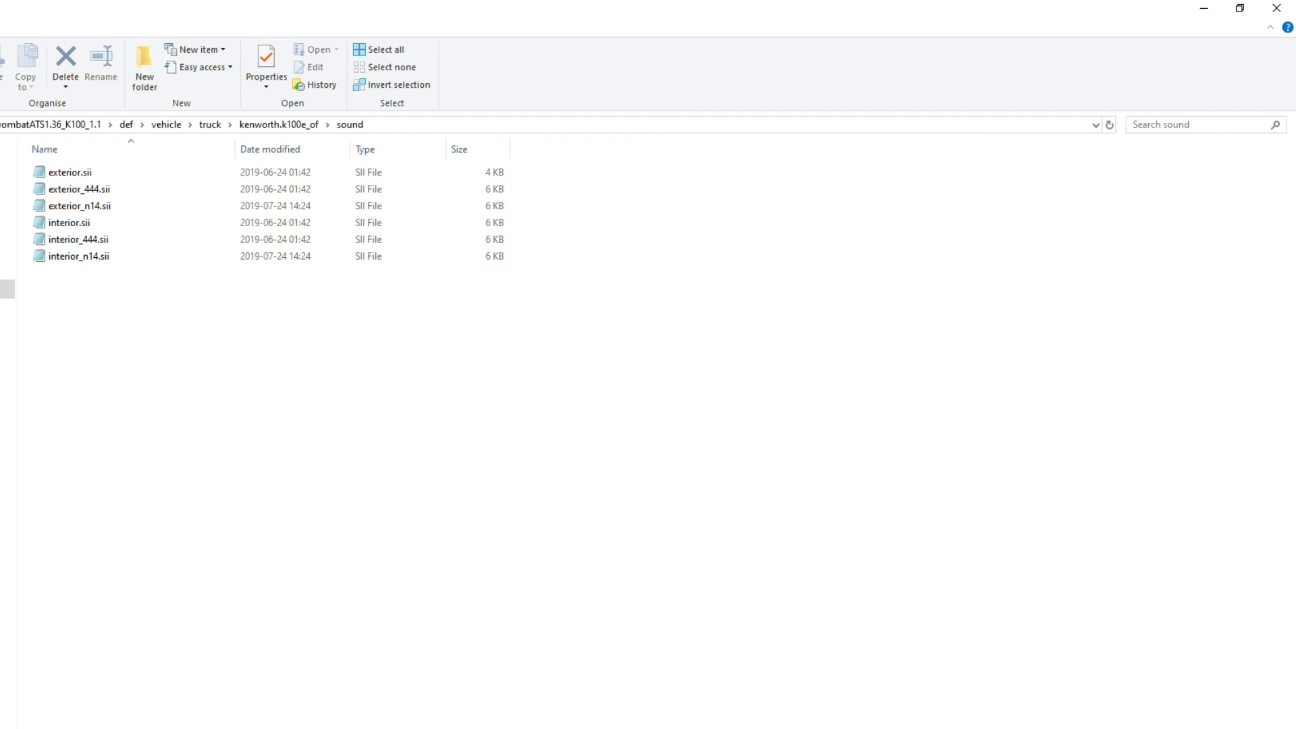
Go back up to the mod's root folder and open sound/truck to see its engine sound folders
key("alt+Up")
key("alt+Up")
key("alt+Up")
key("alt+Up")
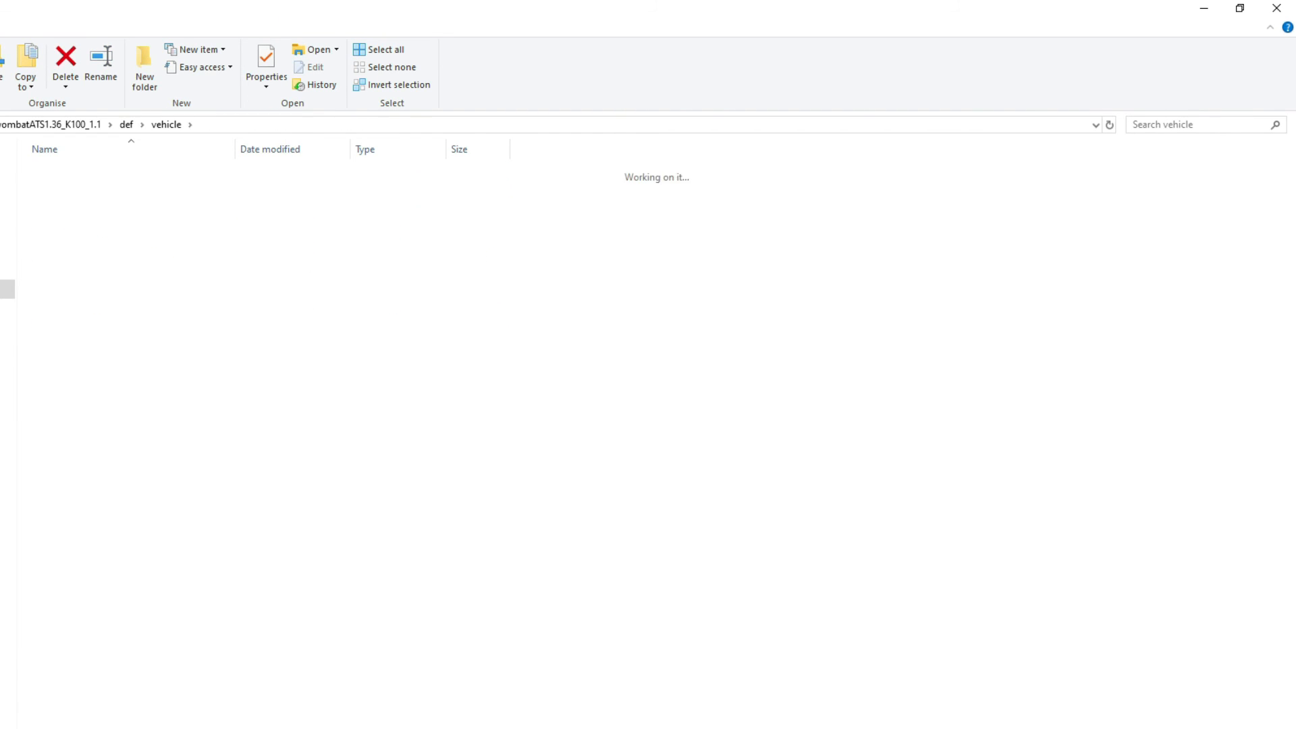
key("alt+Up")
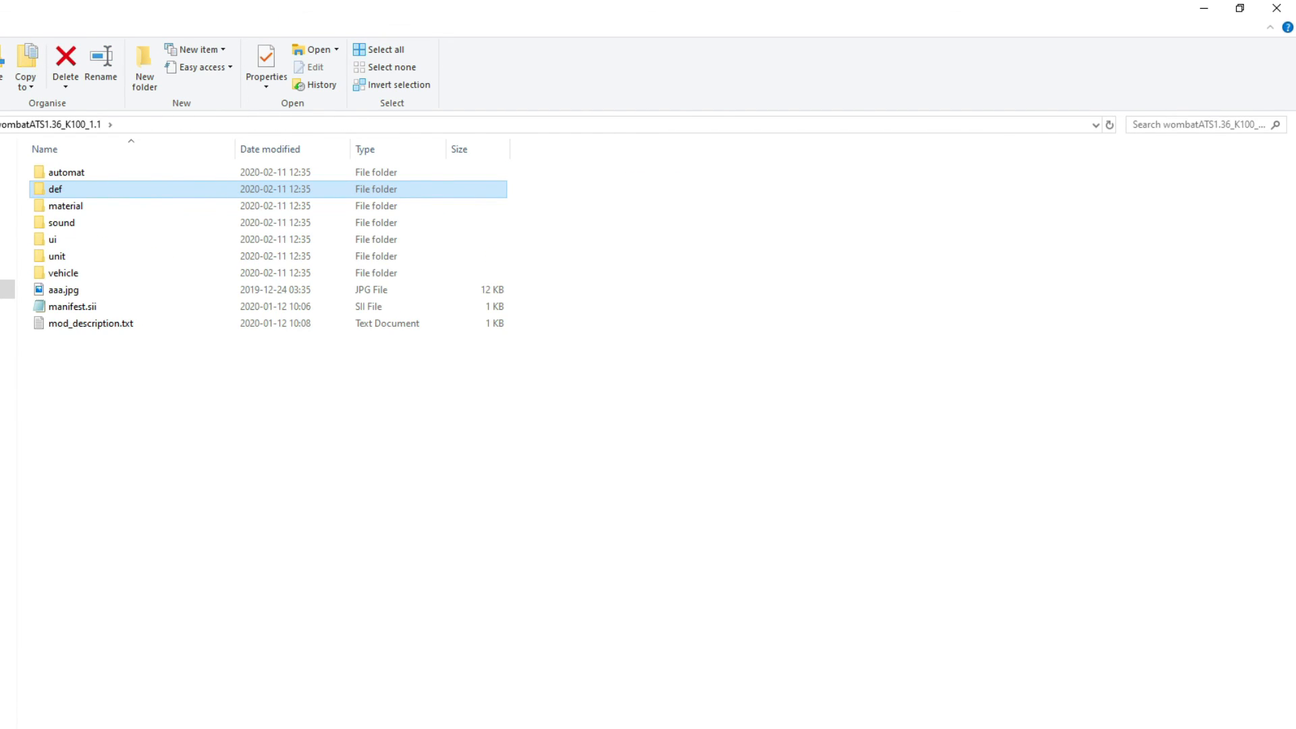
double_click(62, 225)
left_click(51, 176)
double_click(51, 177)
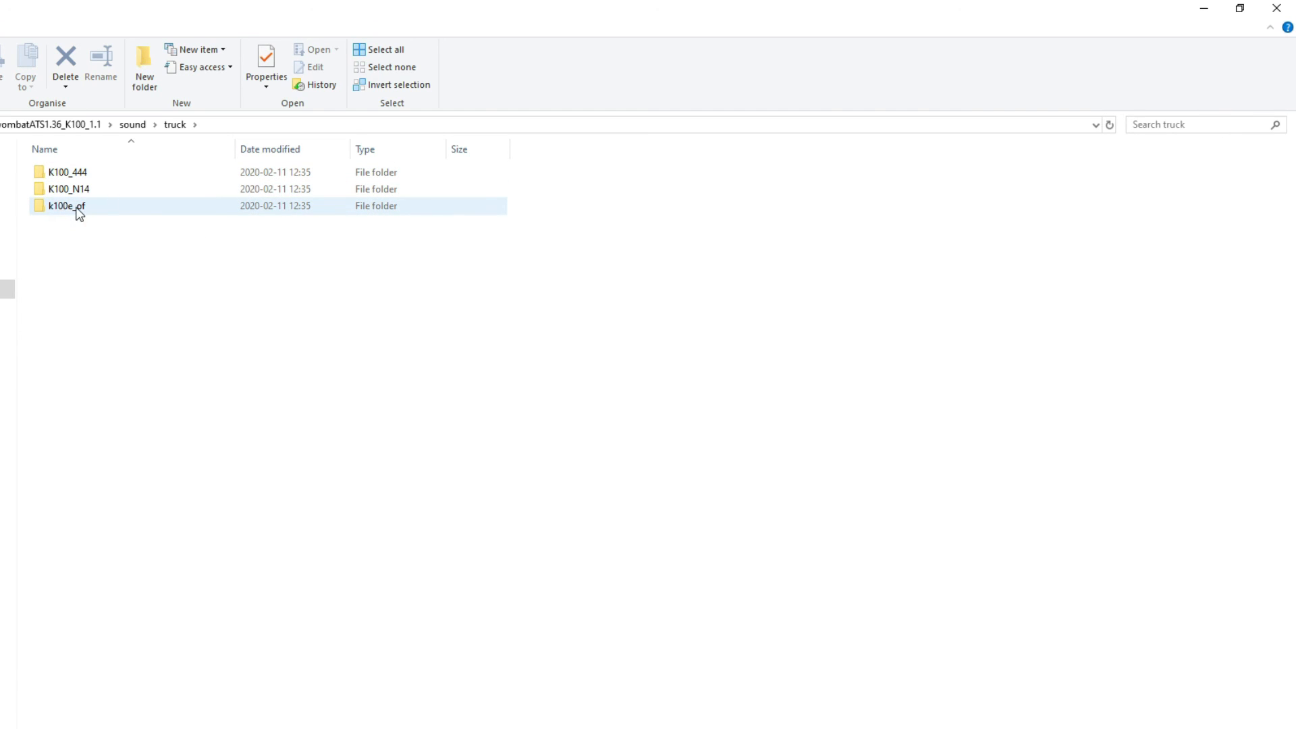
Open K100_444/ext_2.4 and widen the Name column to read the full exterior sound file names
left_click(60, 177)
double_click(59, 175)
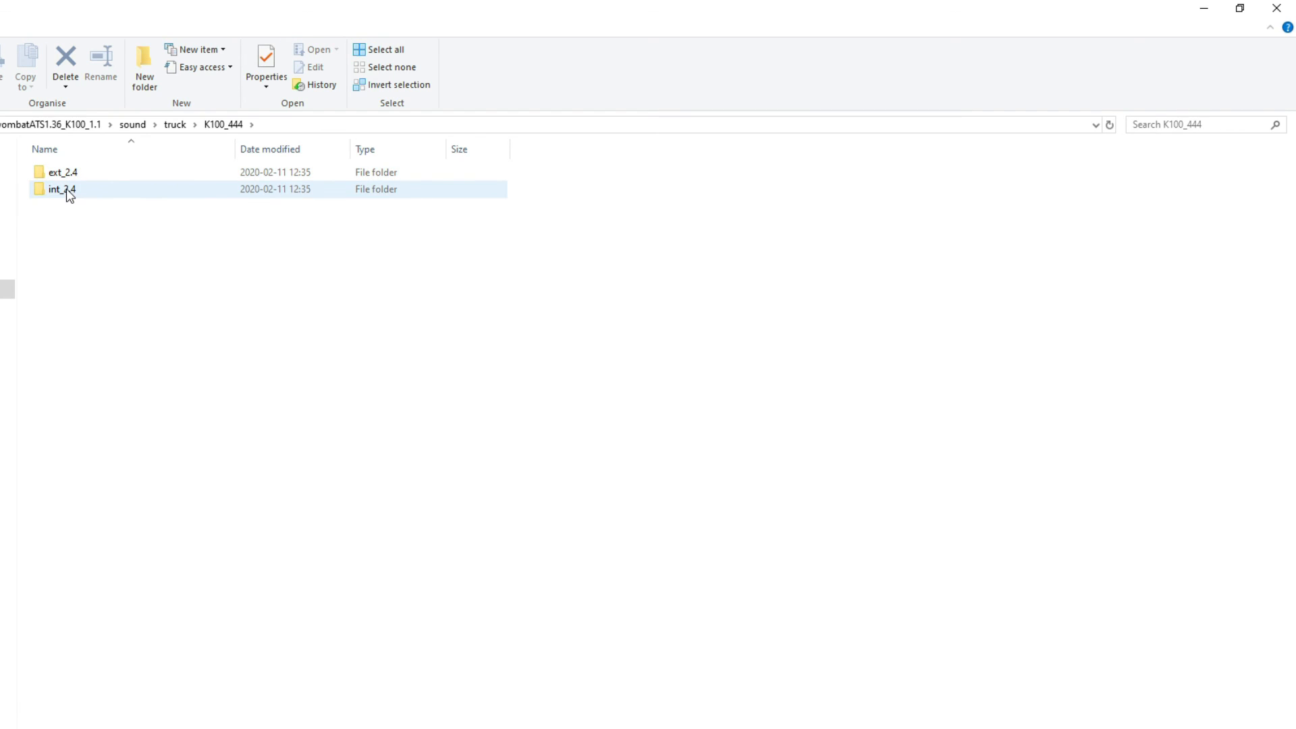
left_click(66, 172)
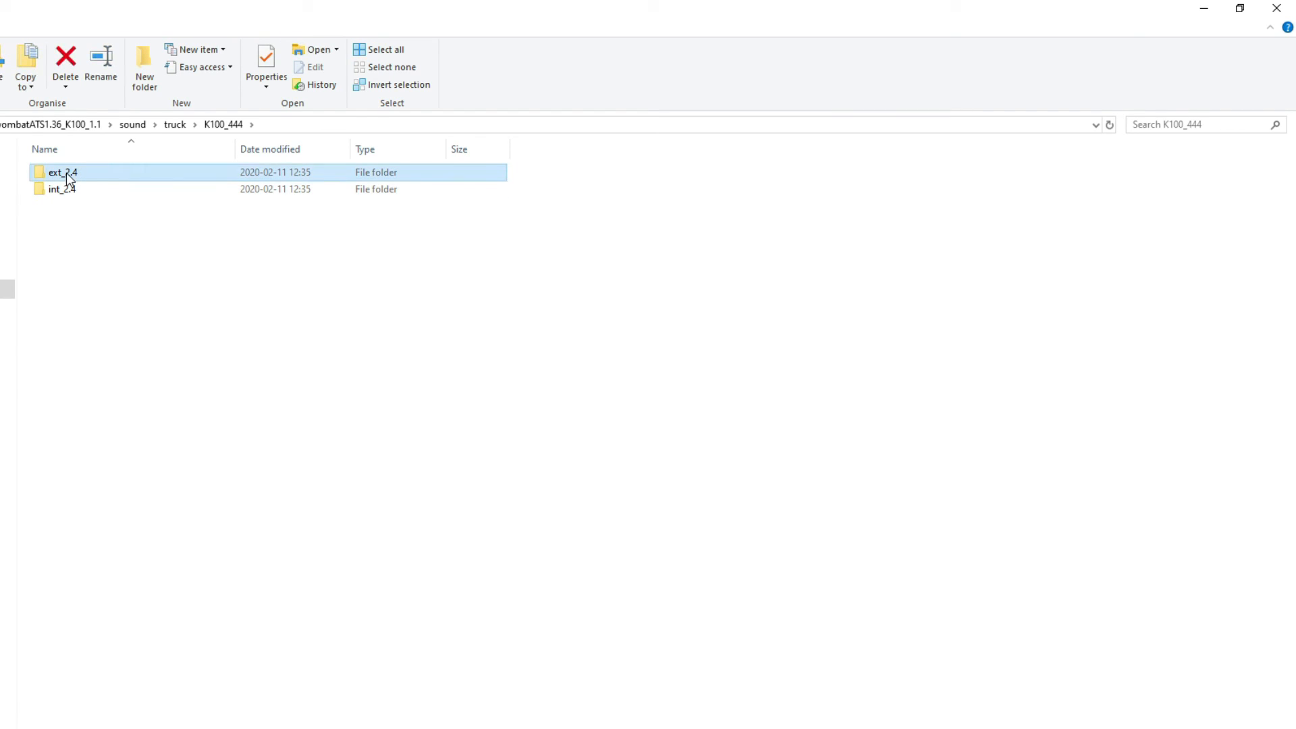
double_click(66, 173)
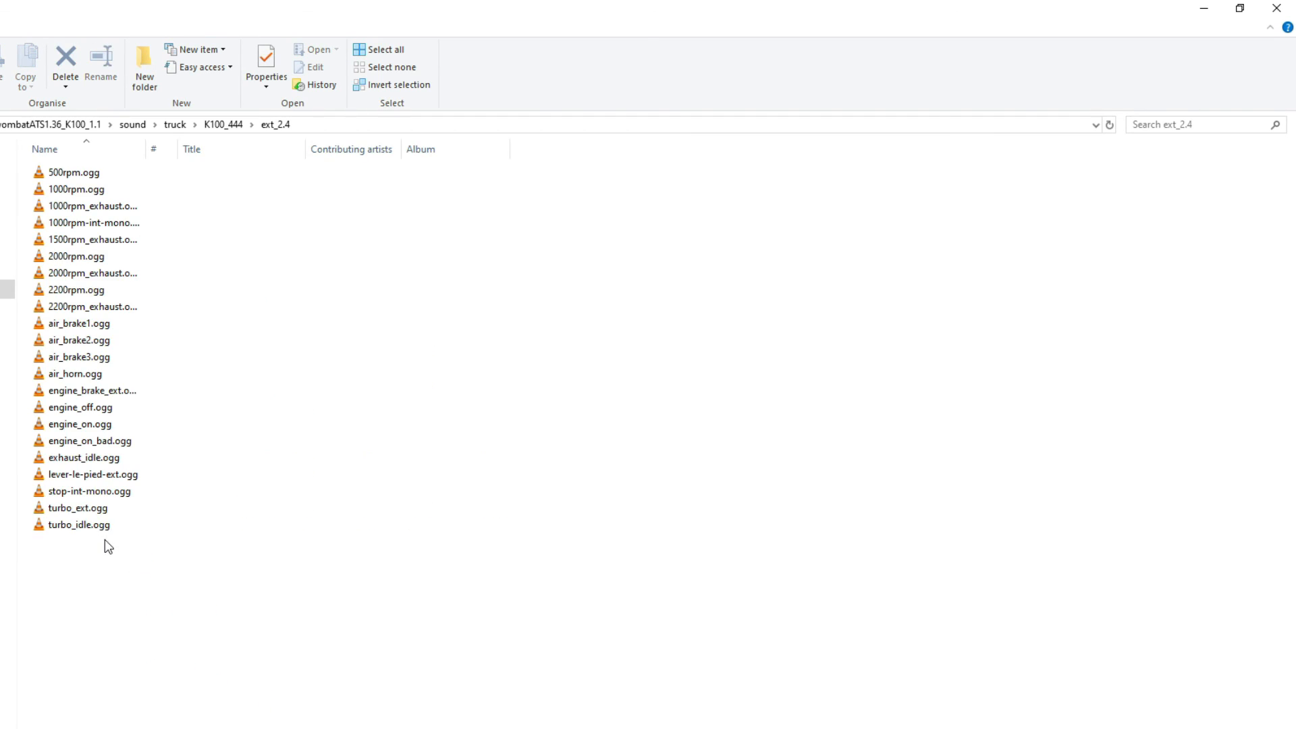
left_click_drag(148, 151, 230, 150)
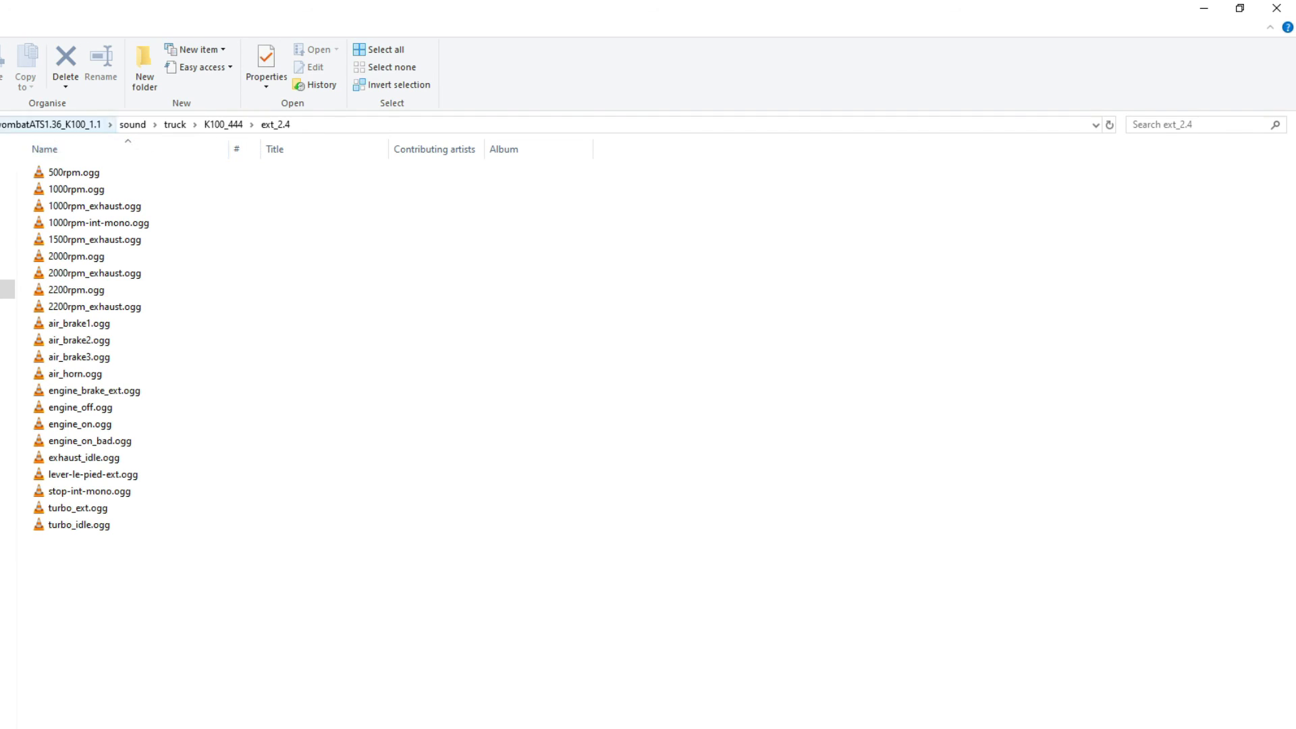
Open the int_2.4 folder in K100_444 and review its interior sound files
key("alt+Left")
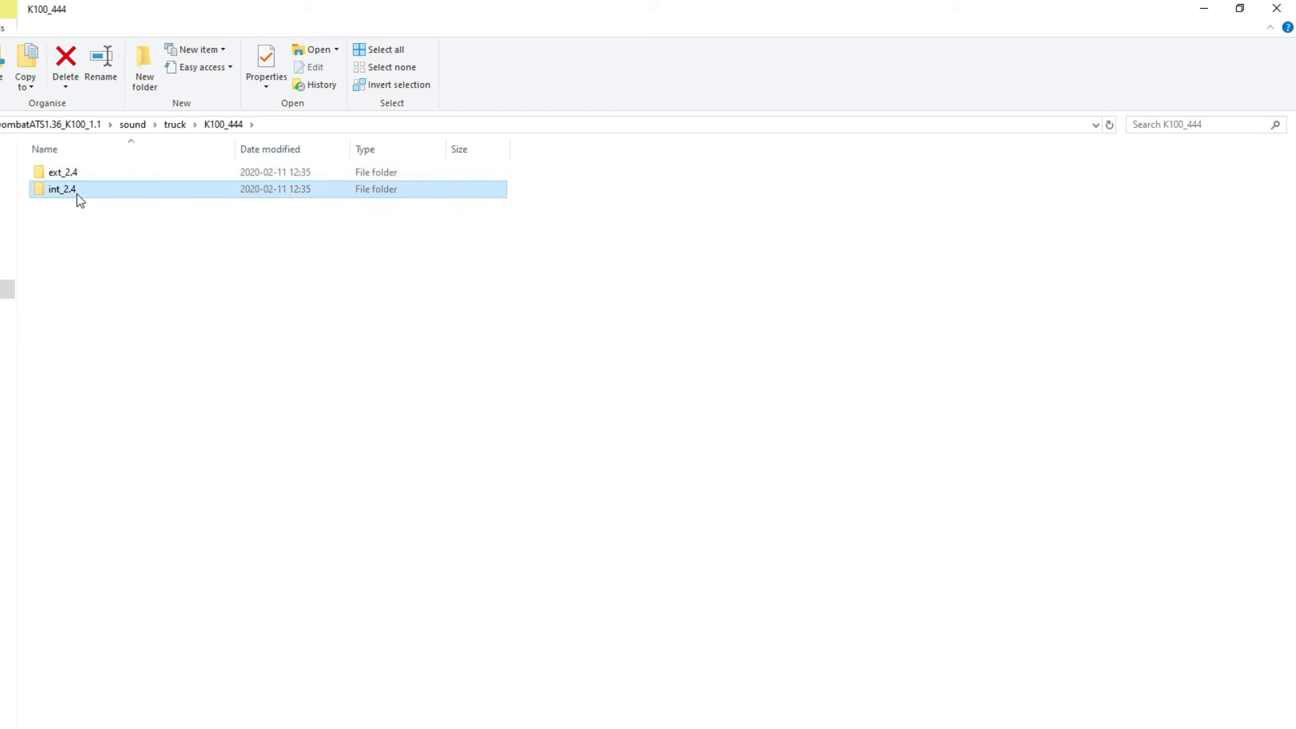
double_click(76, 192)
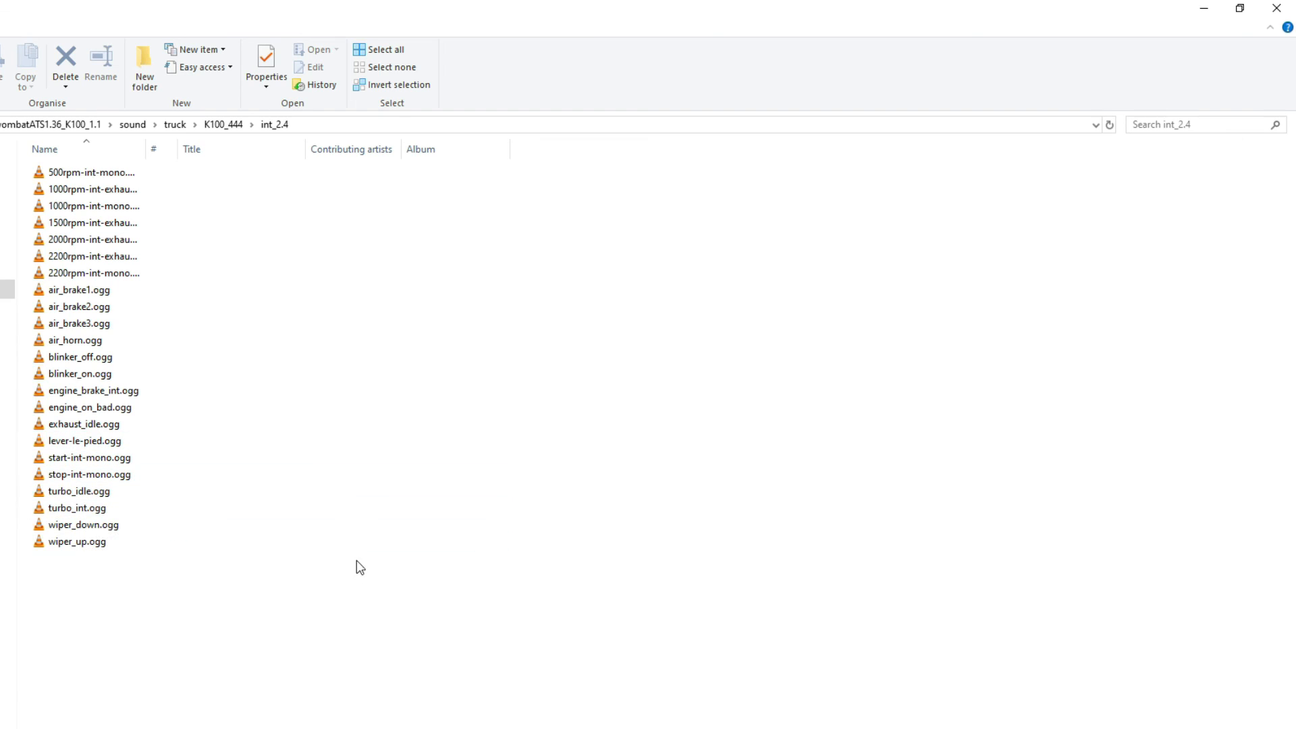
left_click(257, 341)
Return to the mod's root folder and open vehicle/truck/upgrade to view the accessory folders
key("alt+Left")
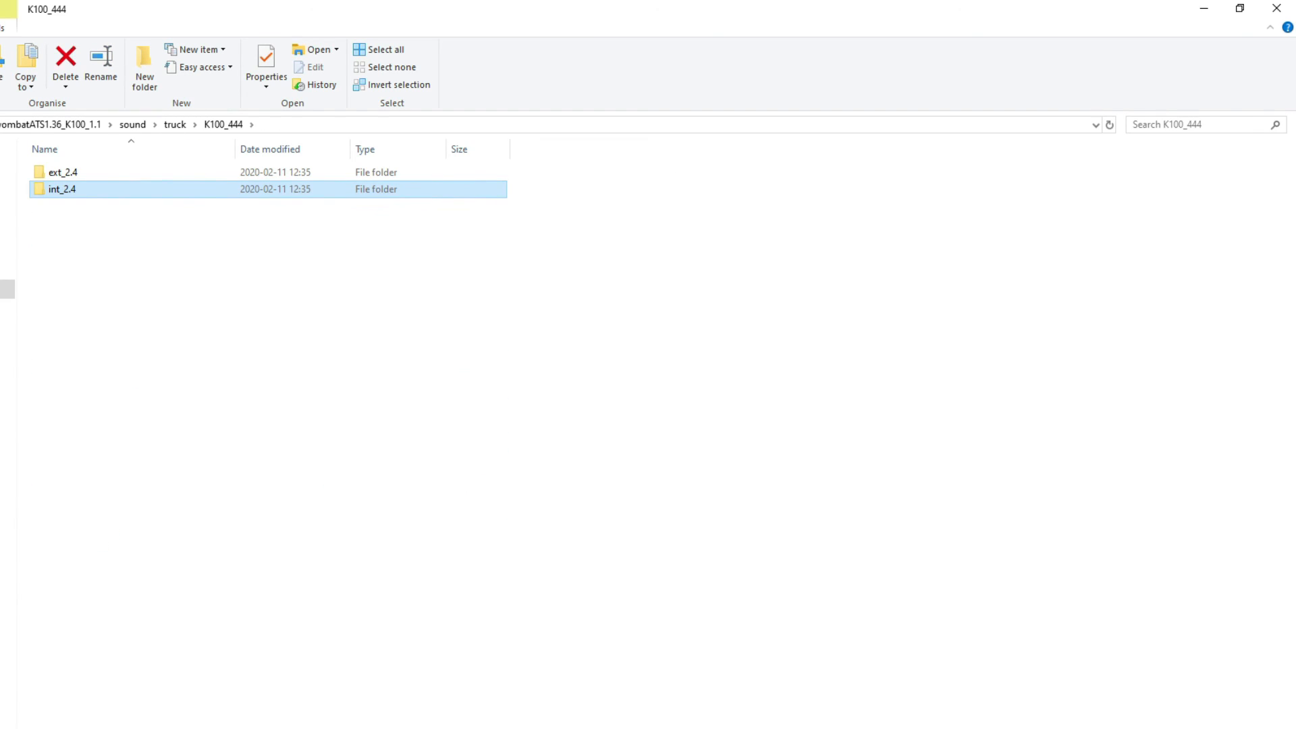
key("alt+Left")
key("alt+Left")
key("alt+Left")
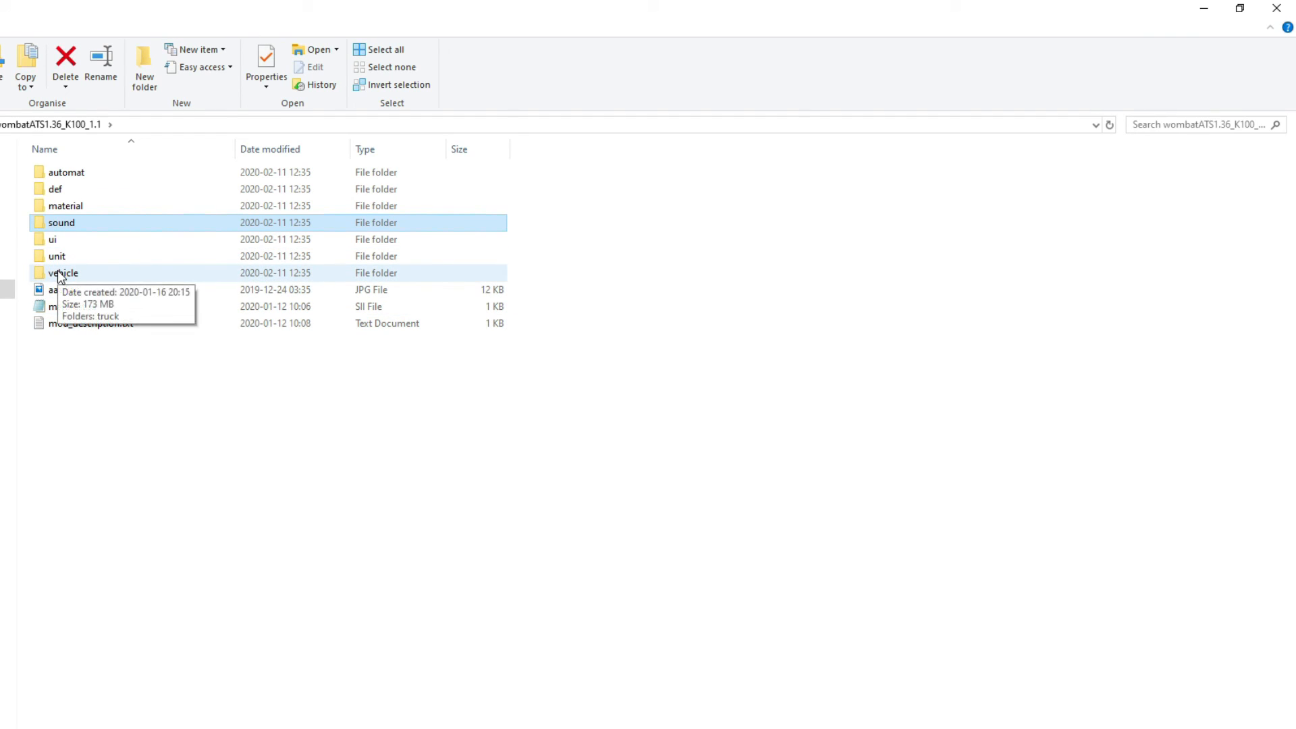
double_click(53, 274)
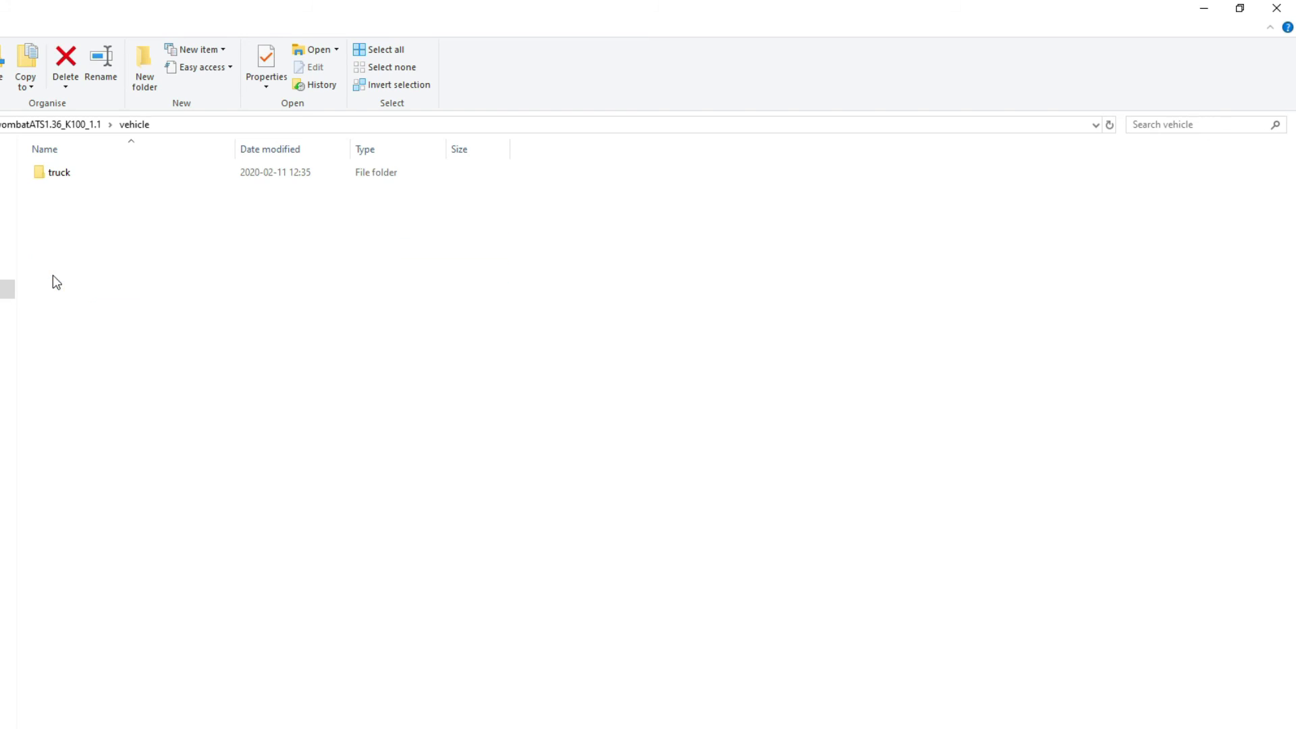
double_click(56, 173)
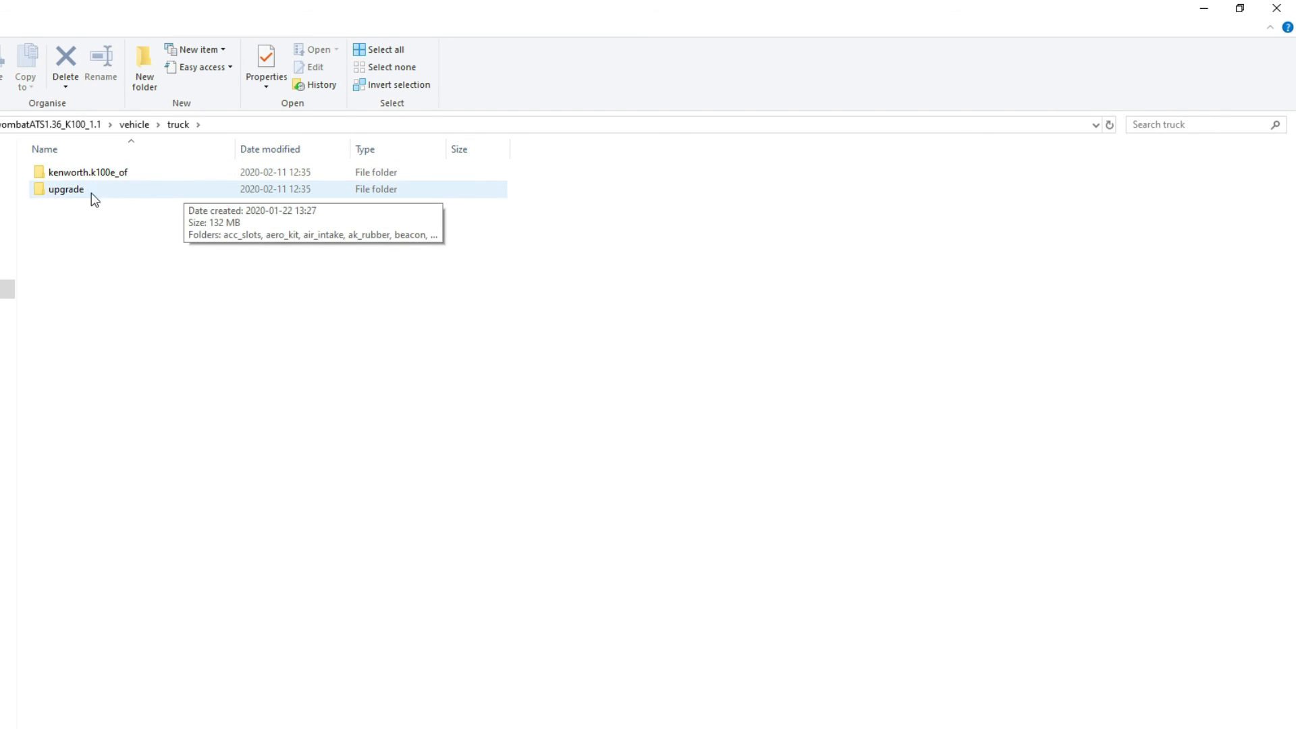
double_click(59, 194)
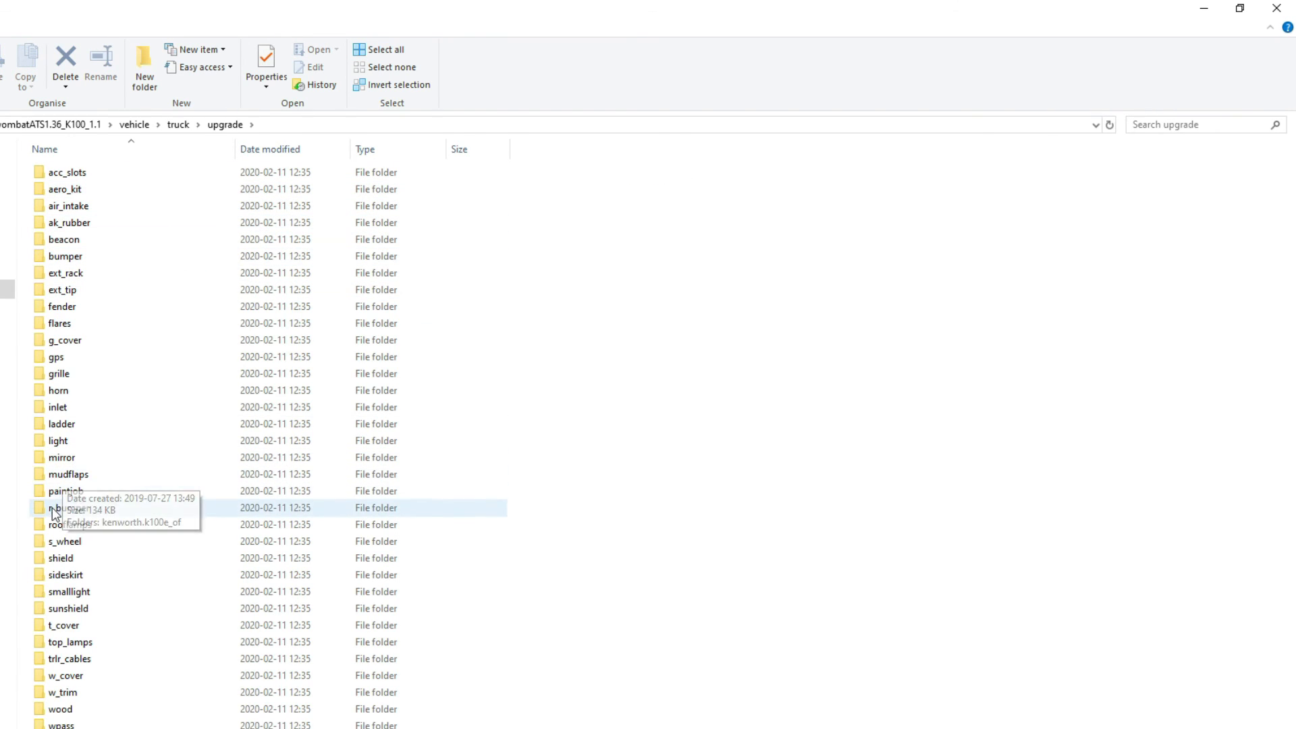
Open paintjob/kenworth.k100e_of and look through the DDS and TOBJ skin files
left_click(85, 497)
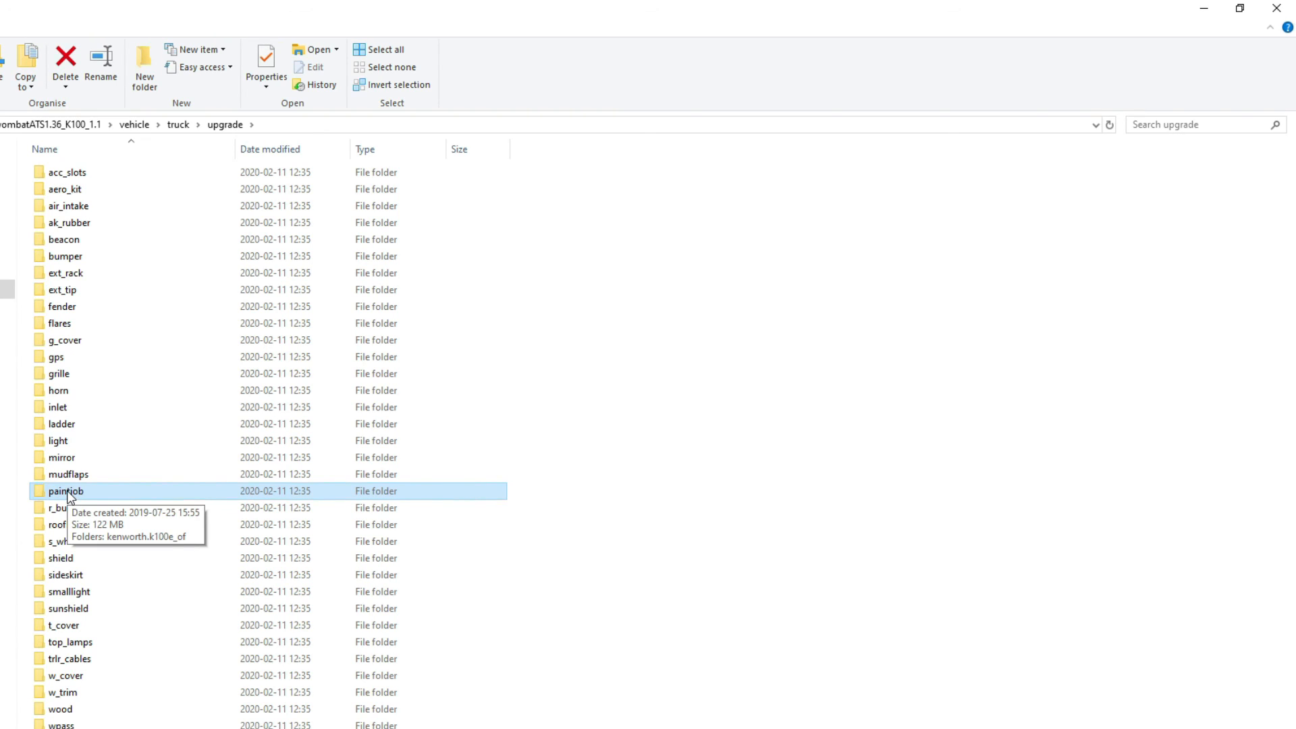
double_click(70, 497)
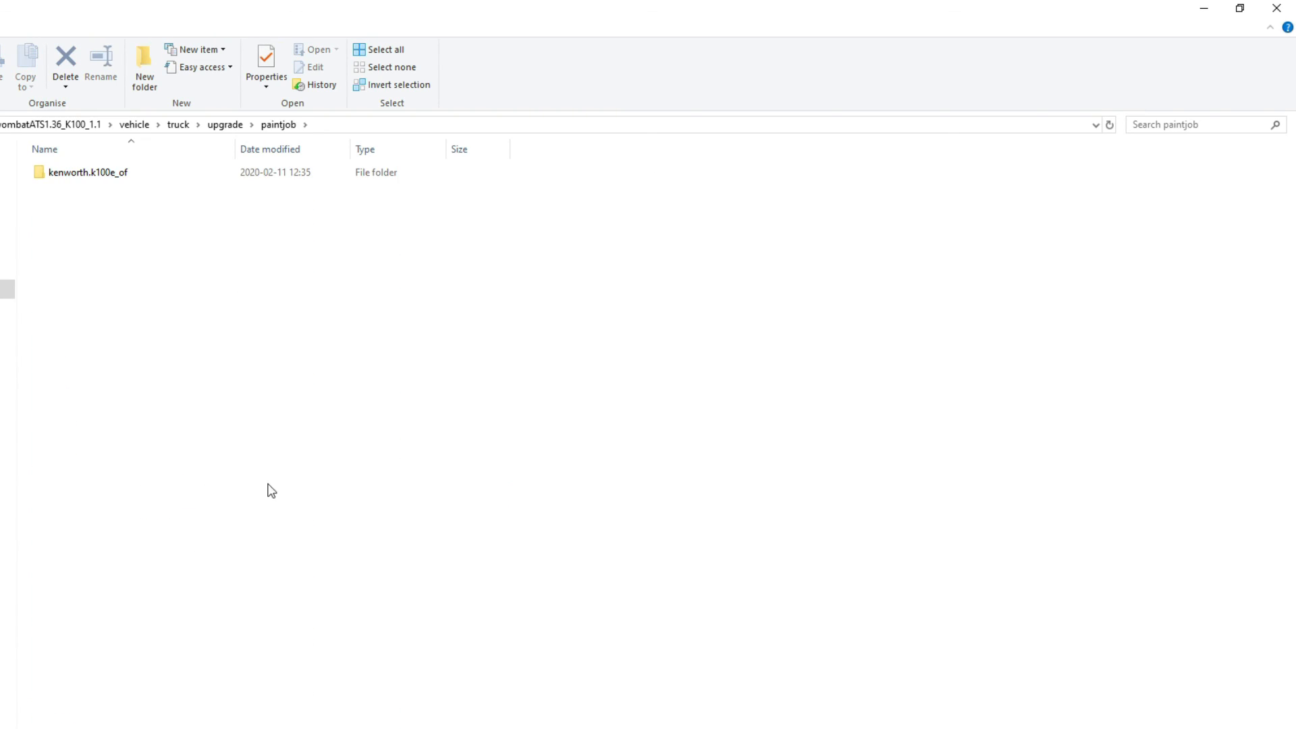
double_click(83, 174)
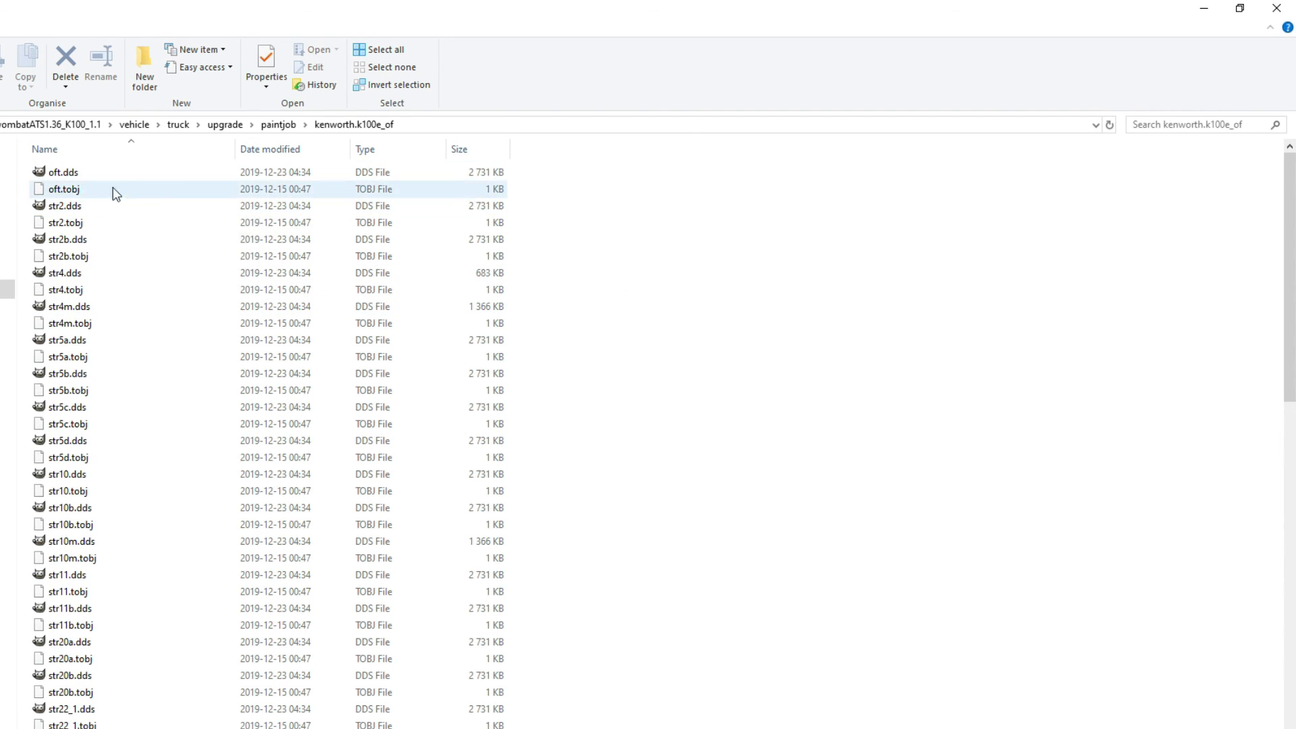
scroll(310, 452, "down", 20)
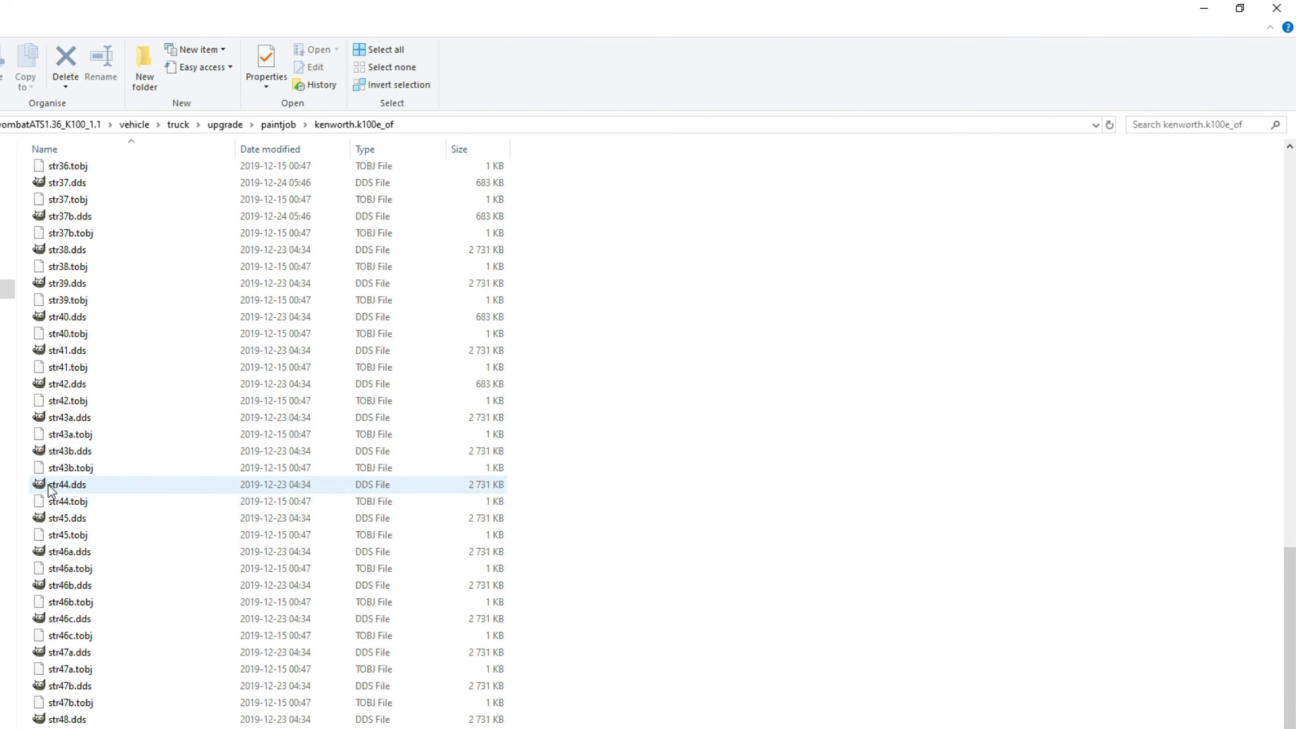
scroll(197, 305, "up", 9)
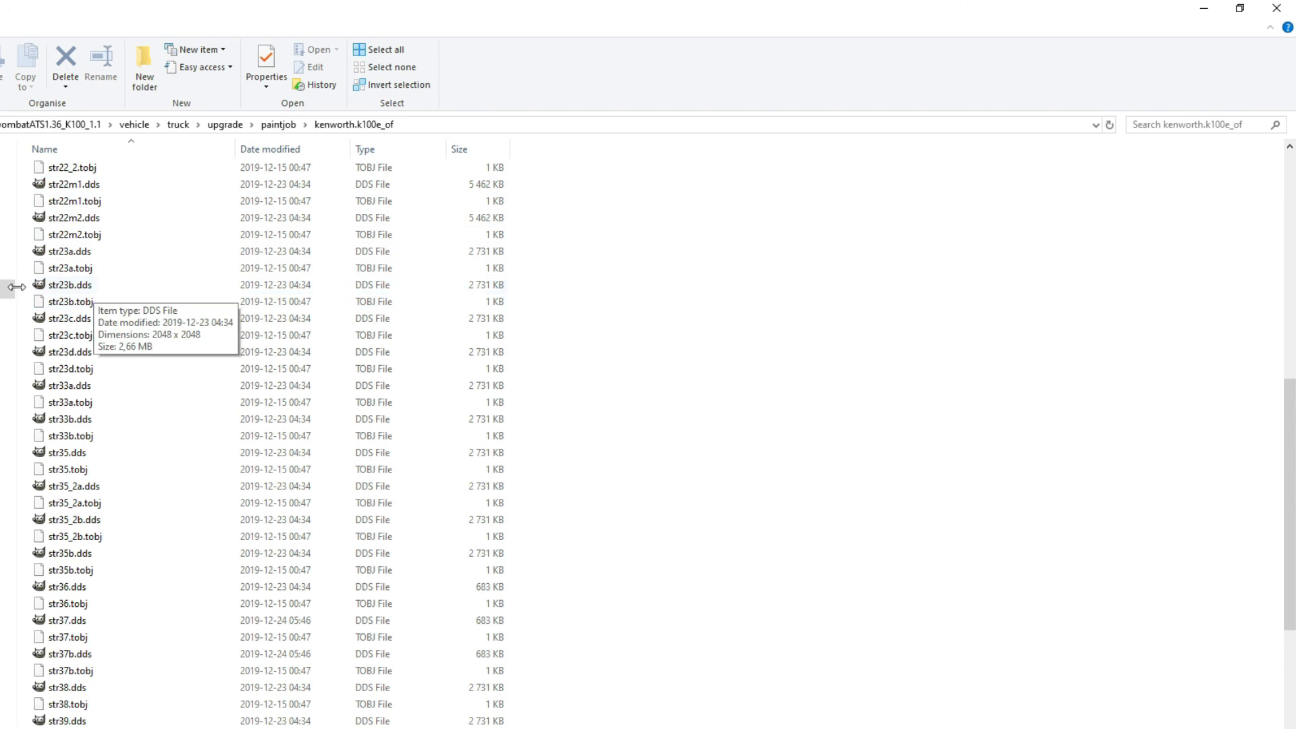
scroll(111, 442, "down", 8)
scroll(115, 447, "down", 1)
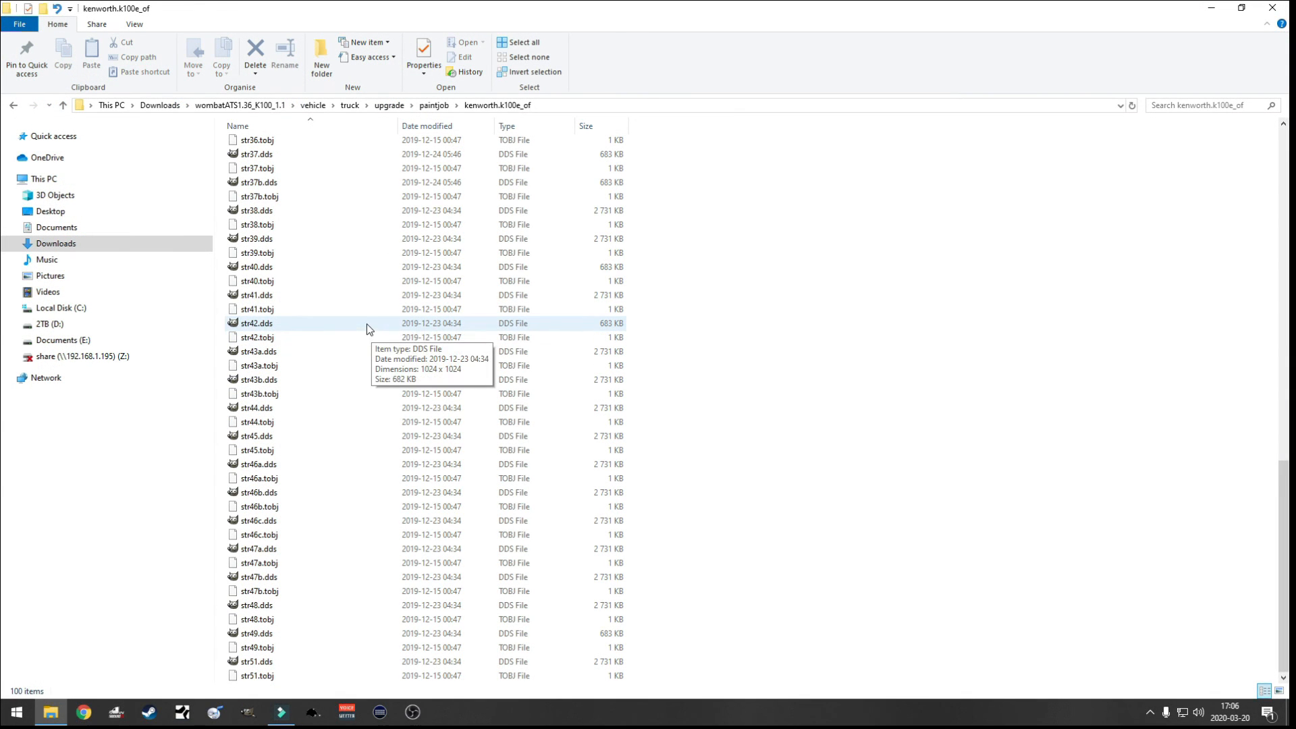
Open str42.dds in GIMP with mipmaps loaded to view the paint job texture
double_click(263, 325)
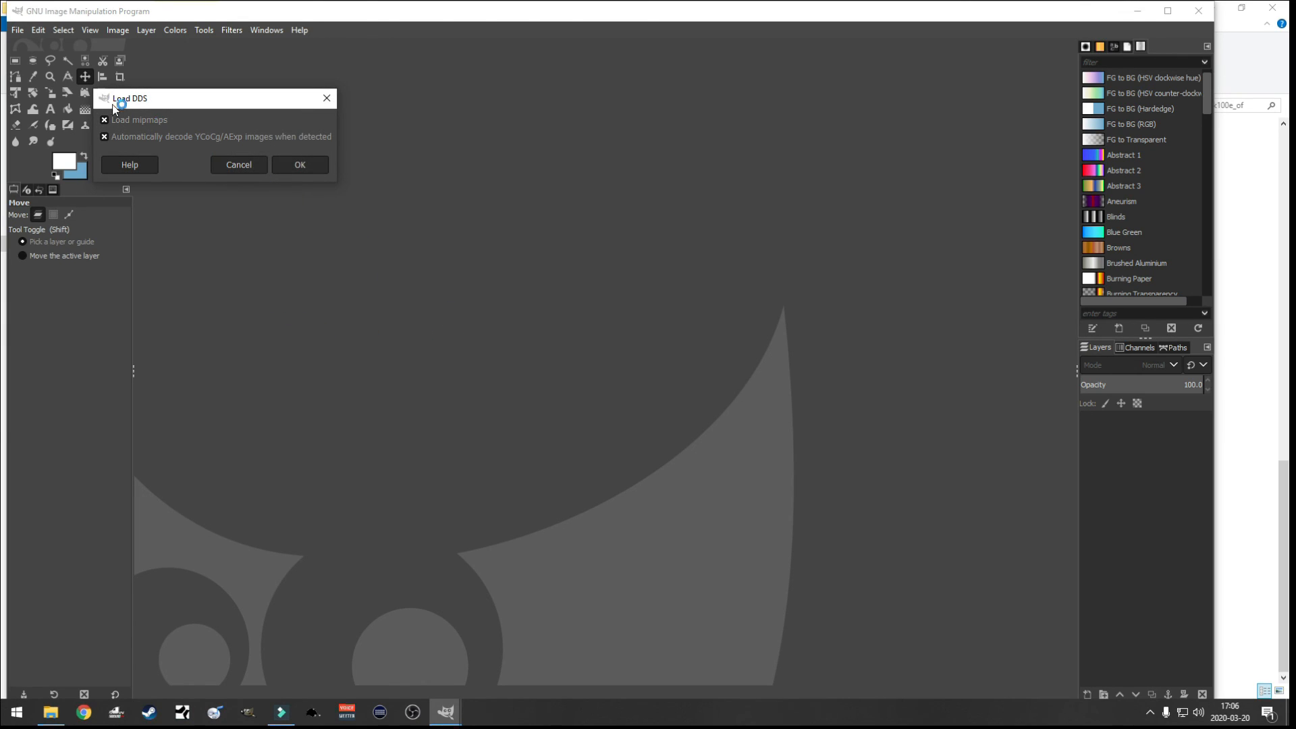
left_click(305, 165)
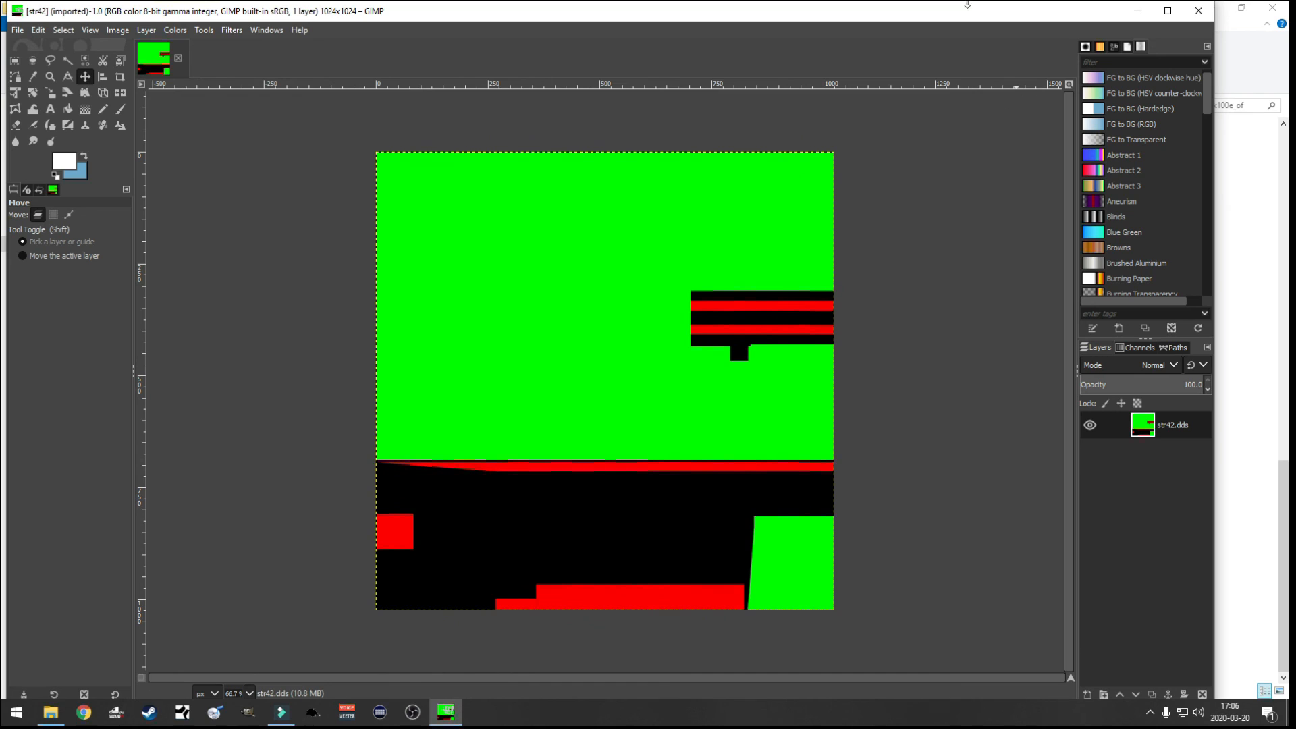
left_click_drag(967, 5, 982, 5)
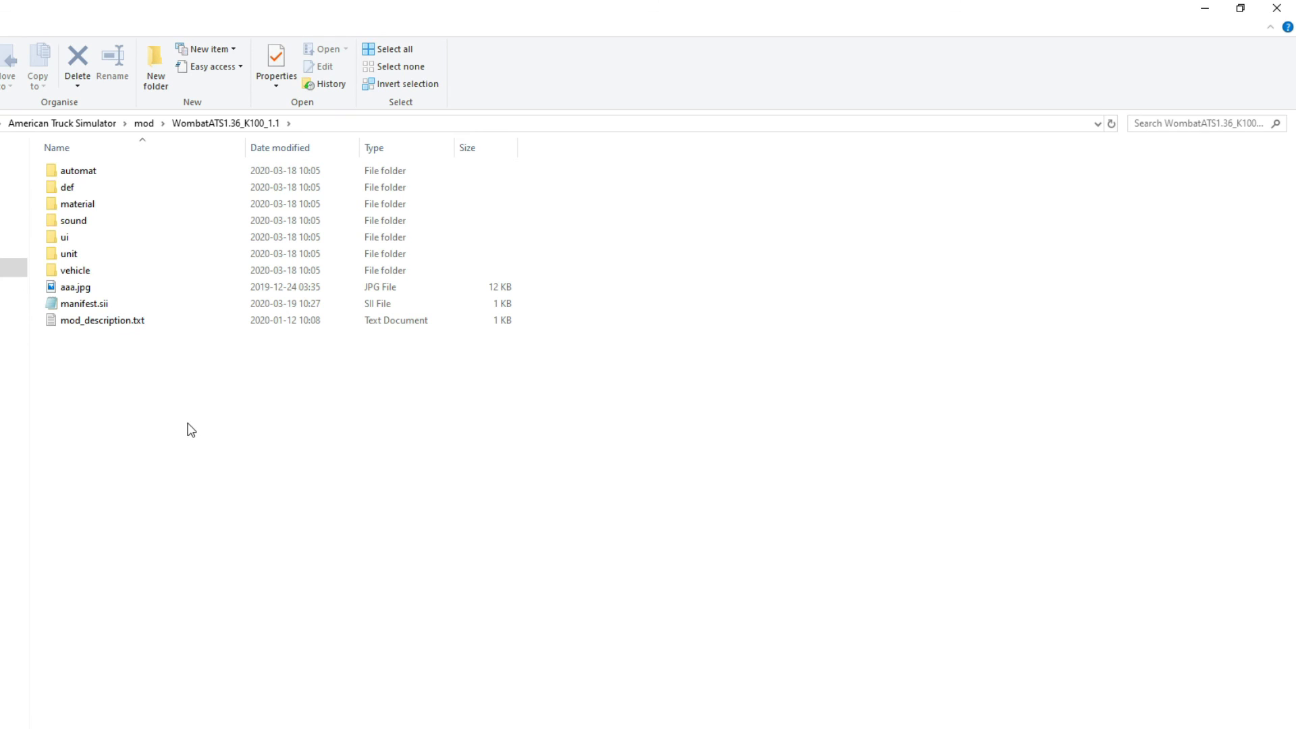
Go up to American Truck Simulator's mod folder and reopen the WombatATS1.36_K100_1.1 folder
left_click(144, 128)
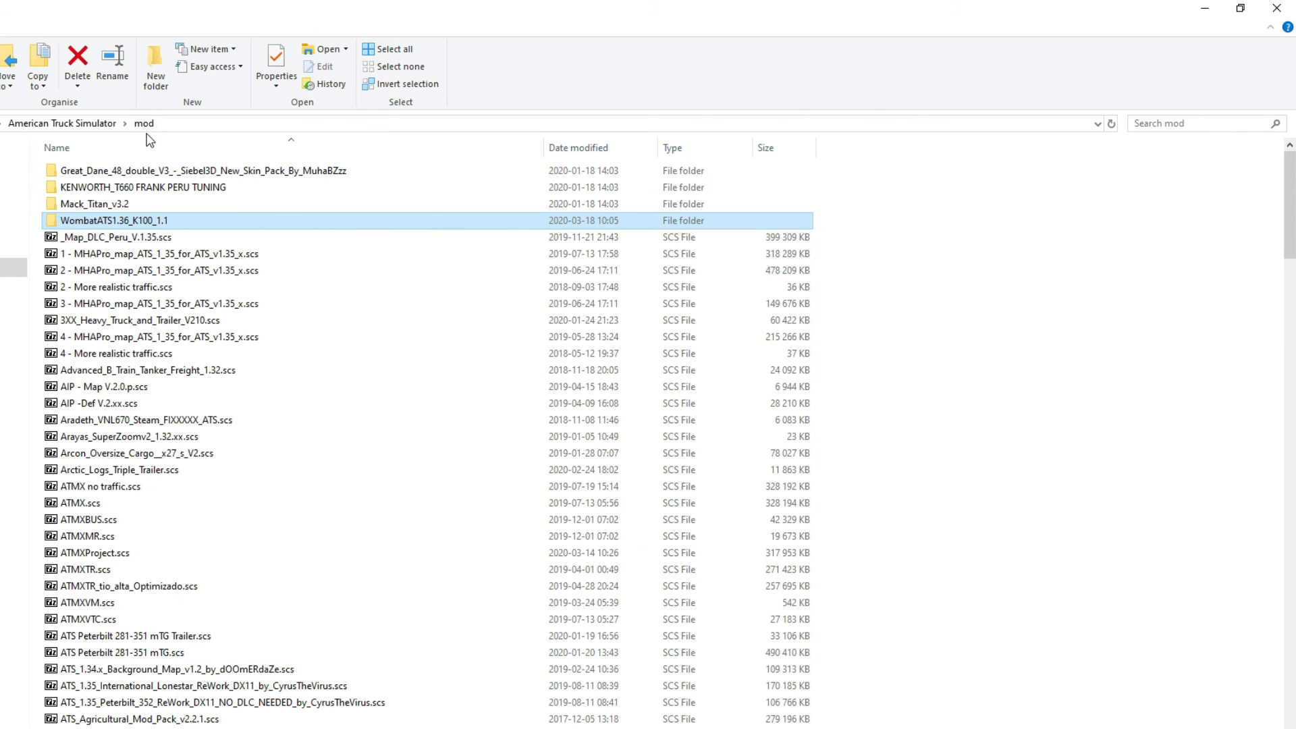
double_click(89, 221)
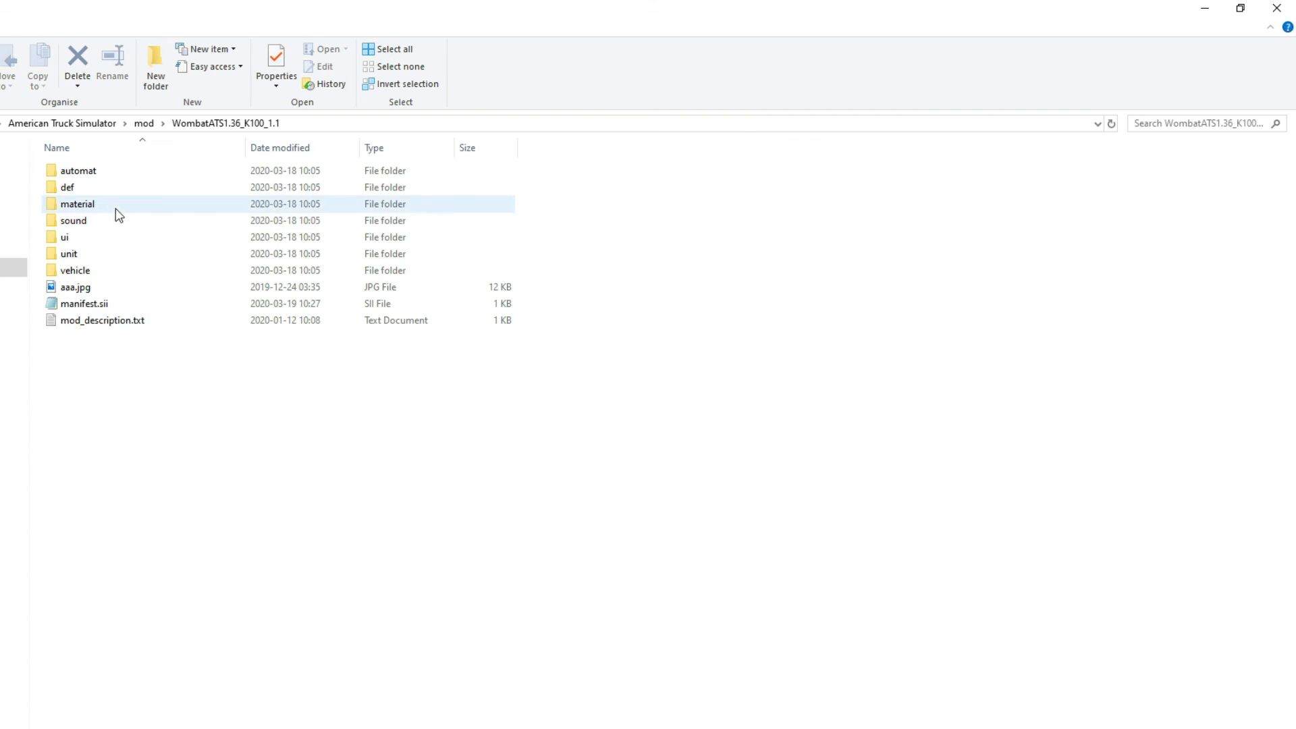
left_click_drag(220, 422, 95, 362)
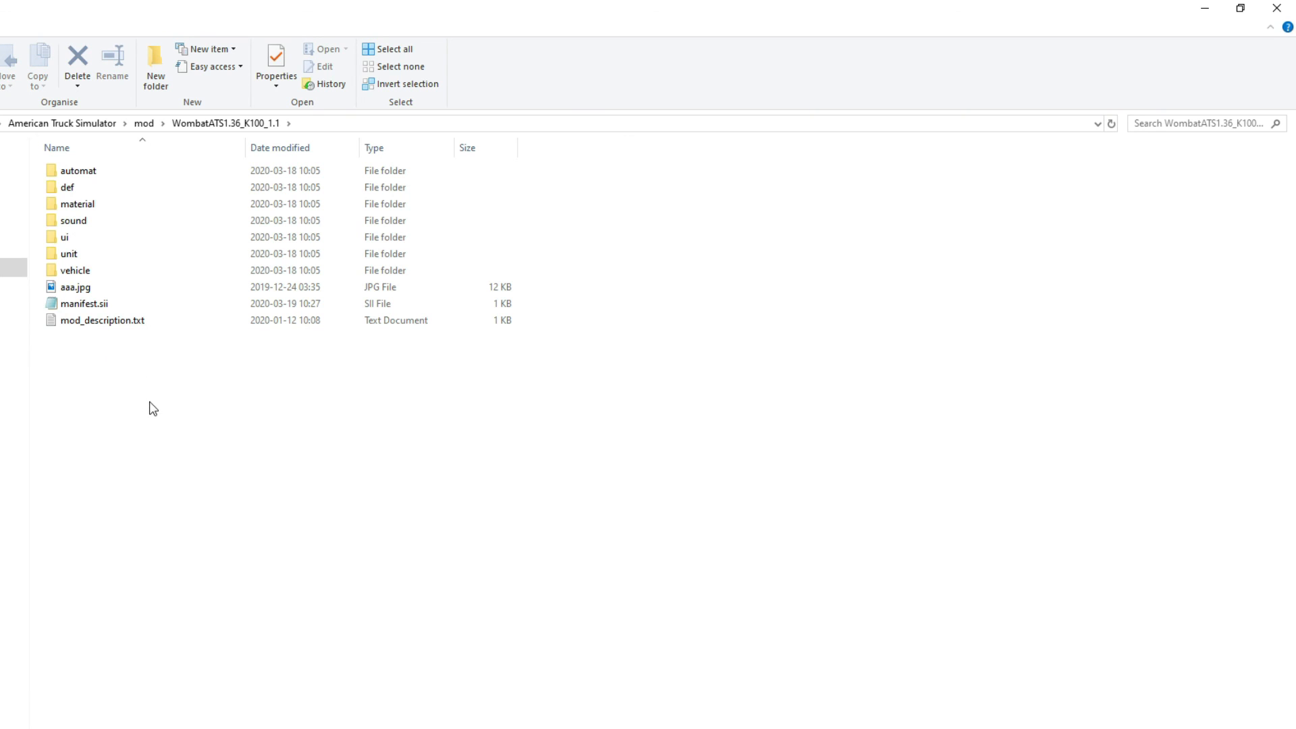
Pack all the mod's folders and files into WombatATS1.36_K100_1.1.zip with 7-Zip, using zip format and Store compression level
left_click_drag(186, 378, 49, 156)
right_click(94, 318)
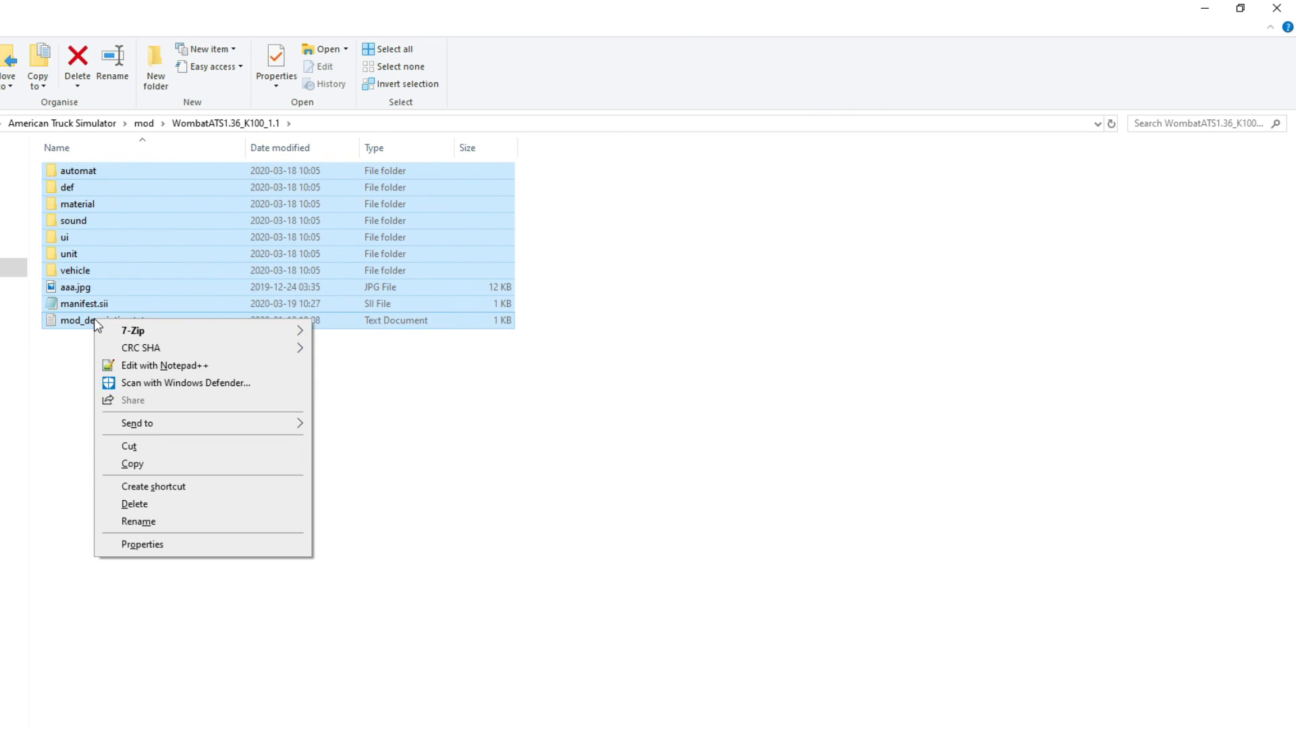
mouse_move(133, 330)
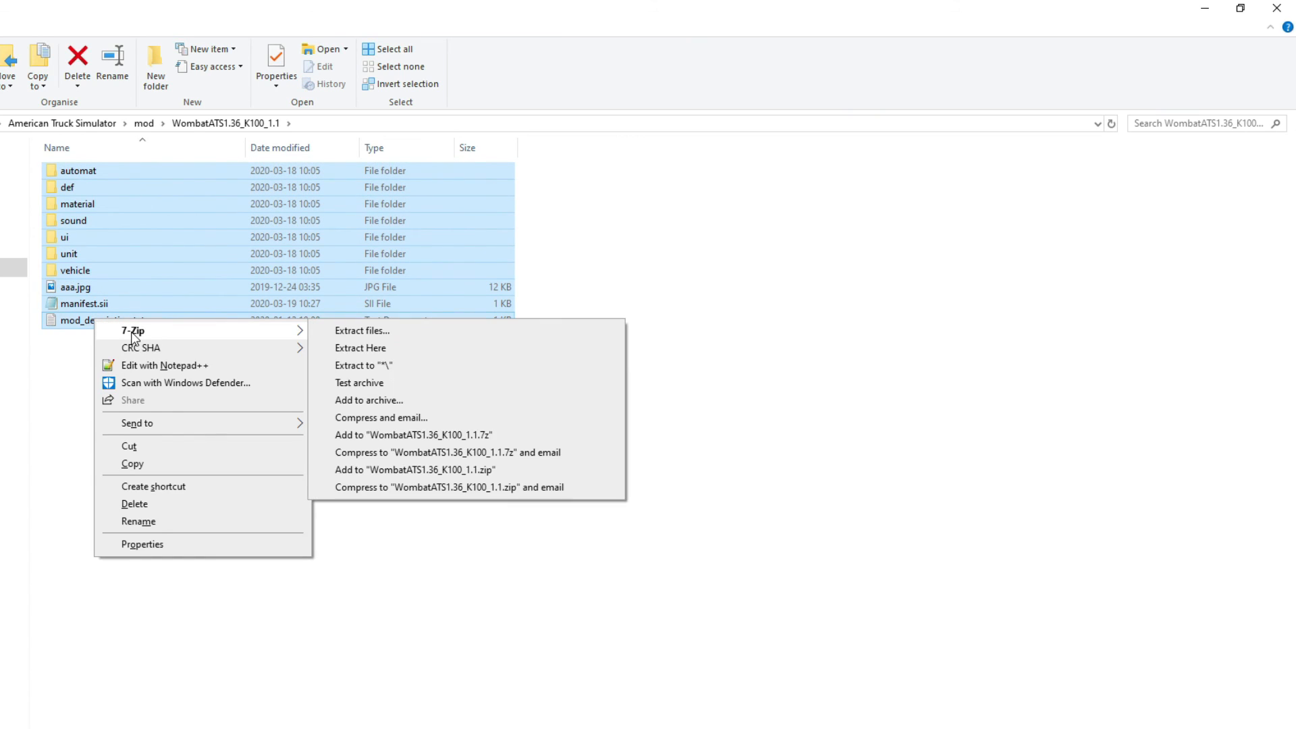
left_click(398, 403)
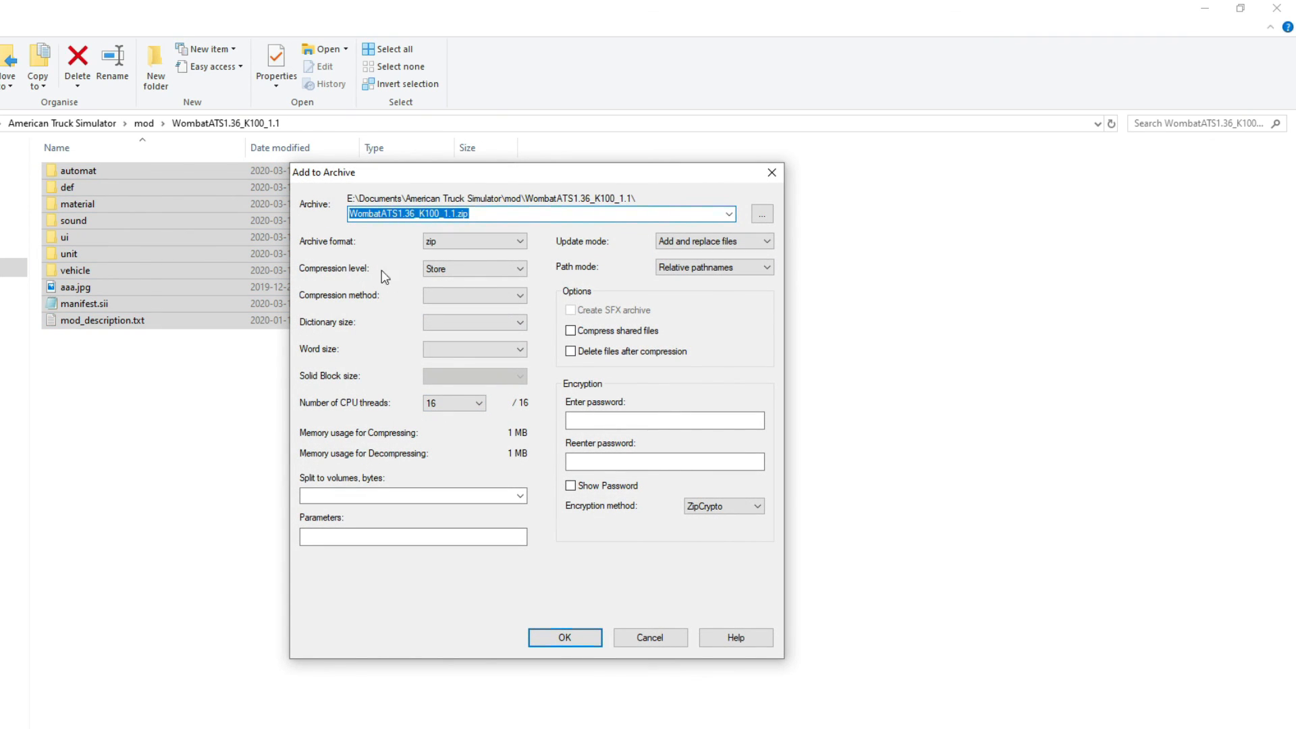
left_click(458, 273)
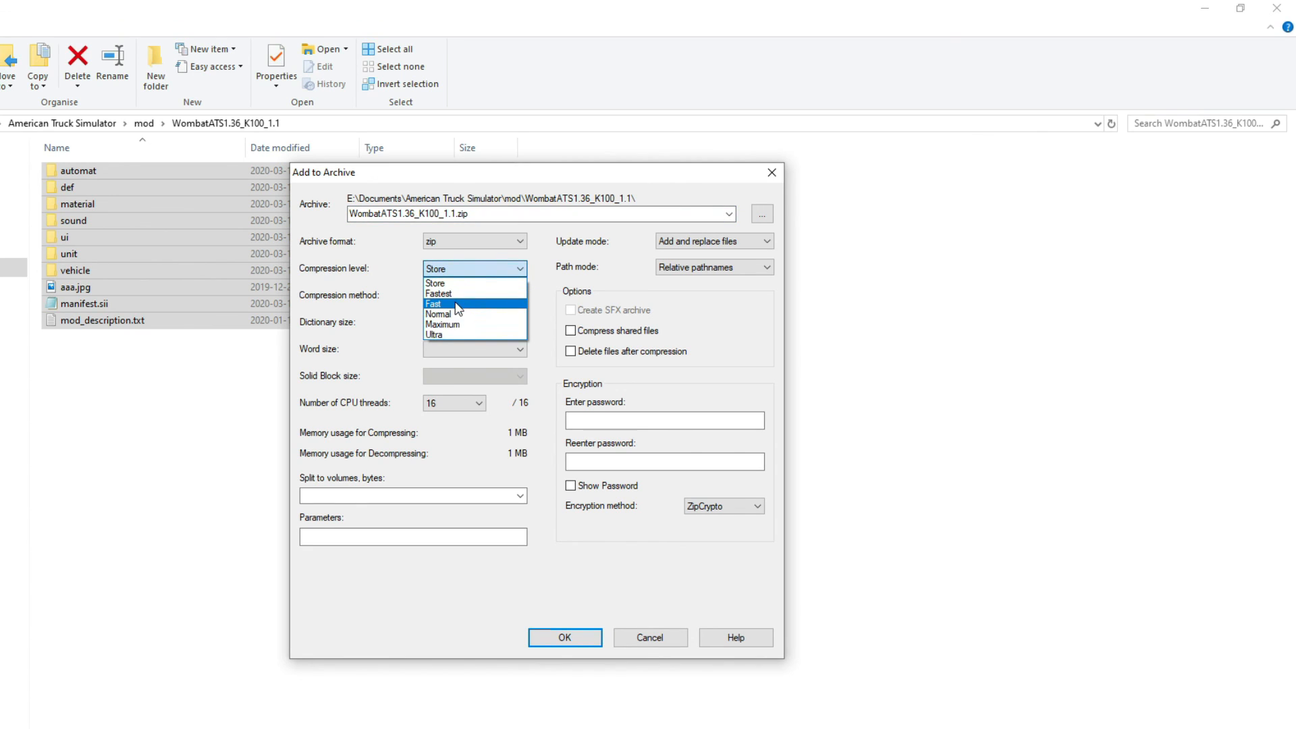
left_click(443, 285)
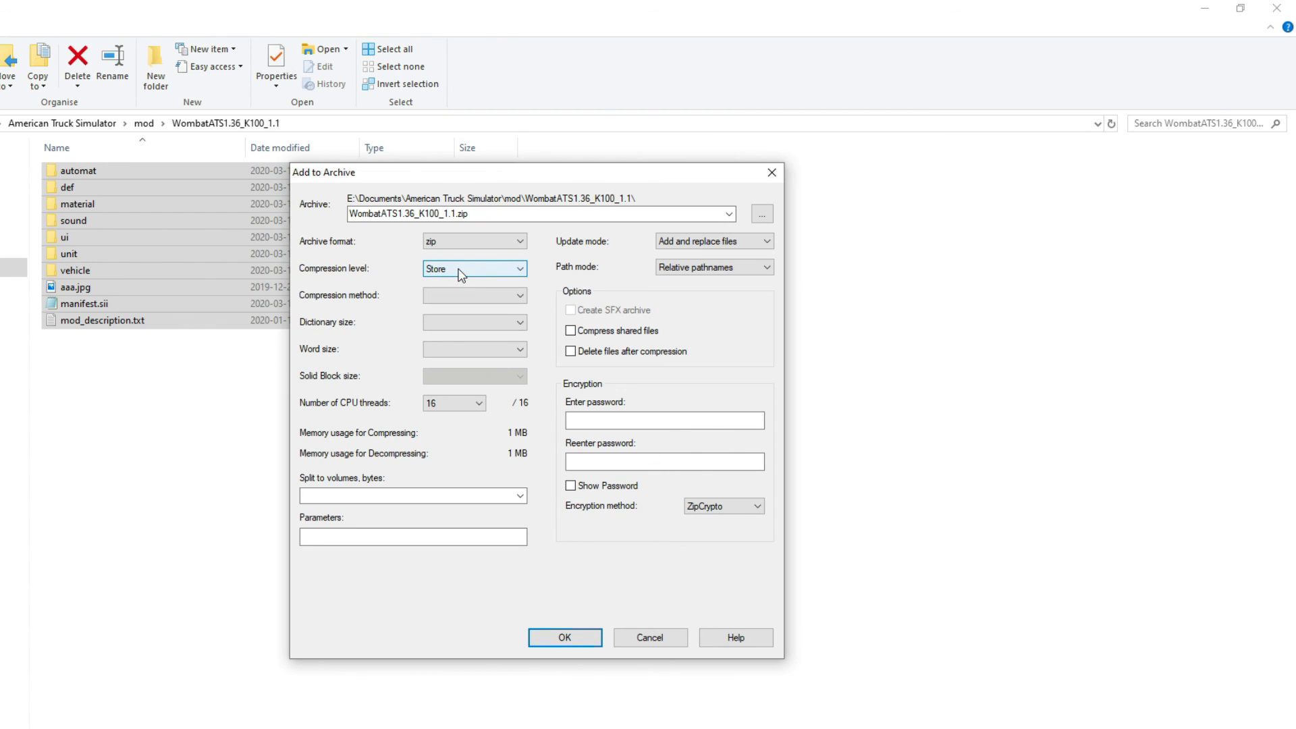
left_click(449, 297)
left_click(440, 297)
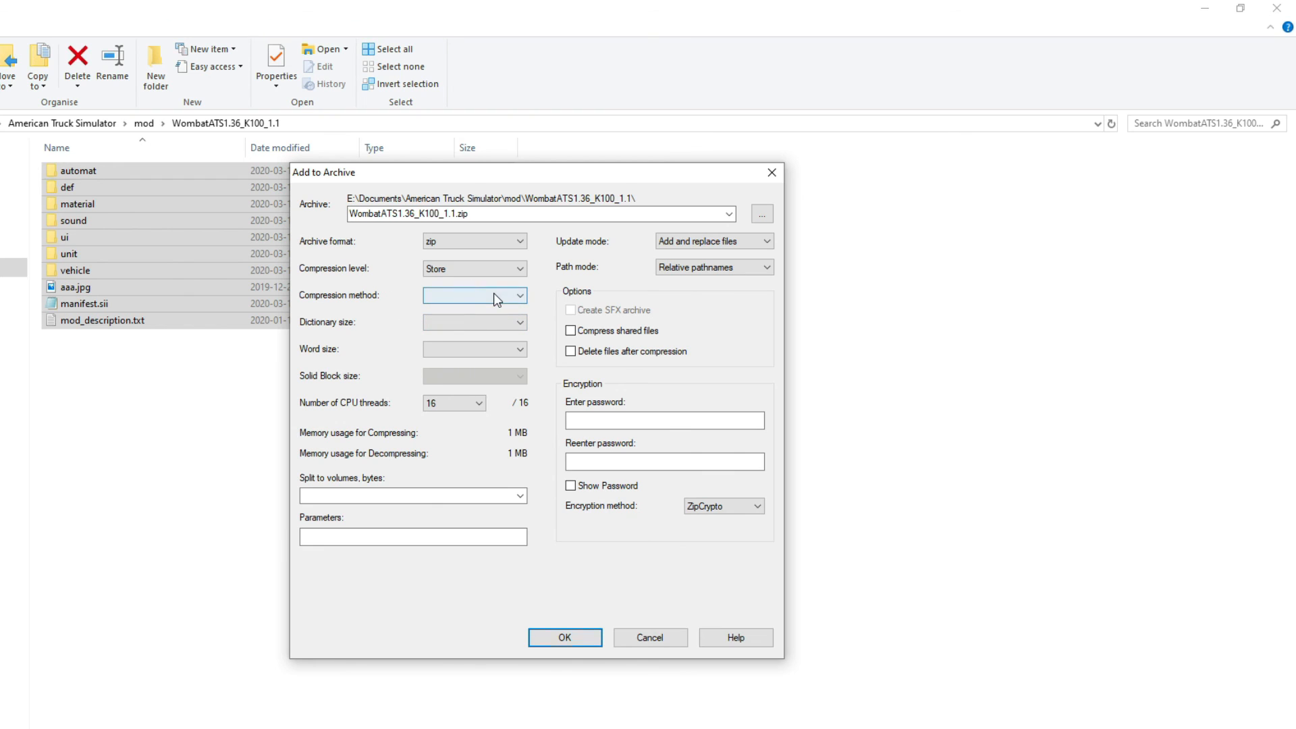
left_click(432, 324)
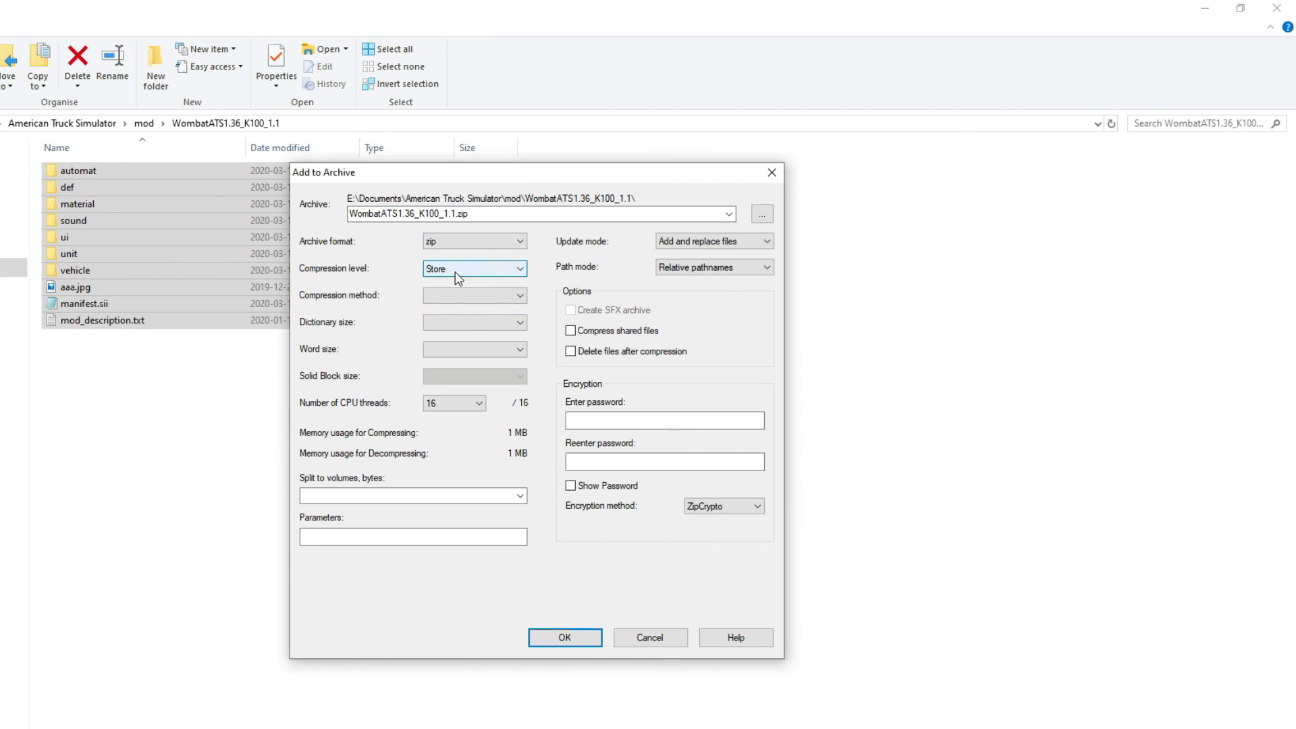
left_click(443, 243)
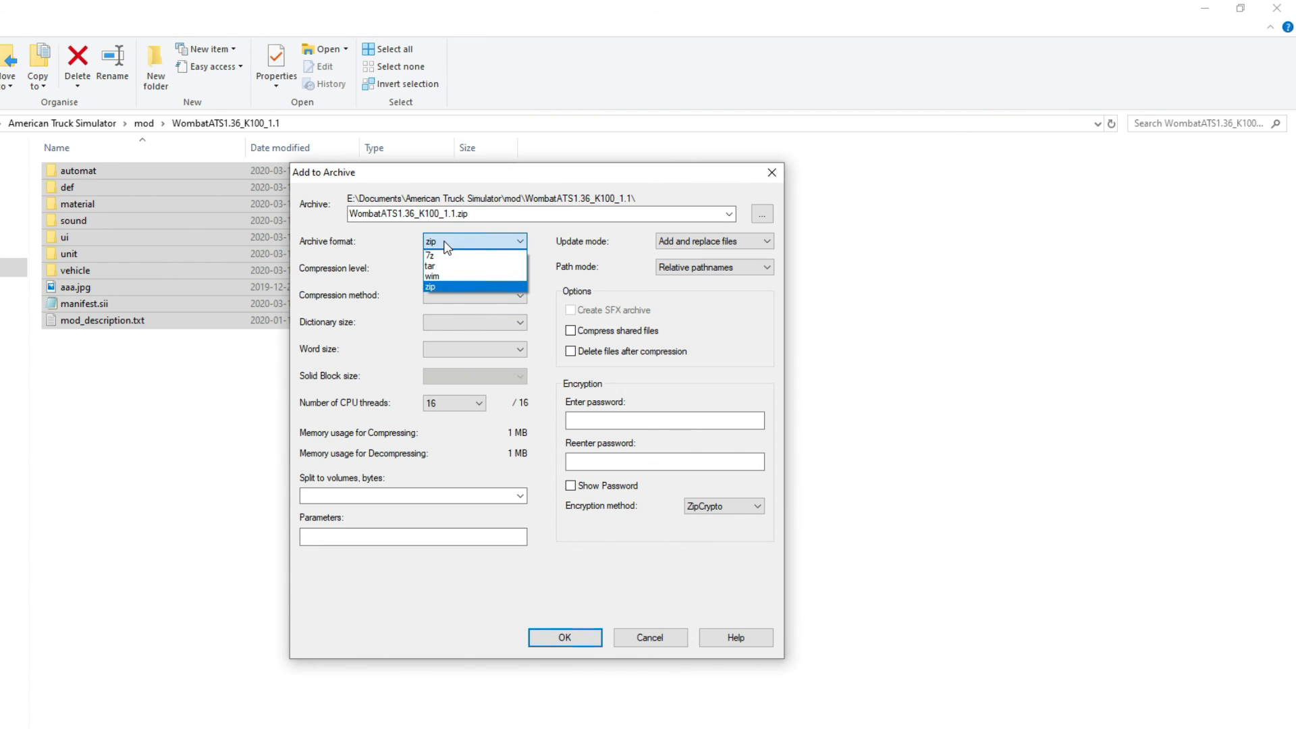
left_click(445, 245)
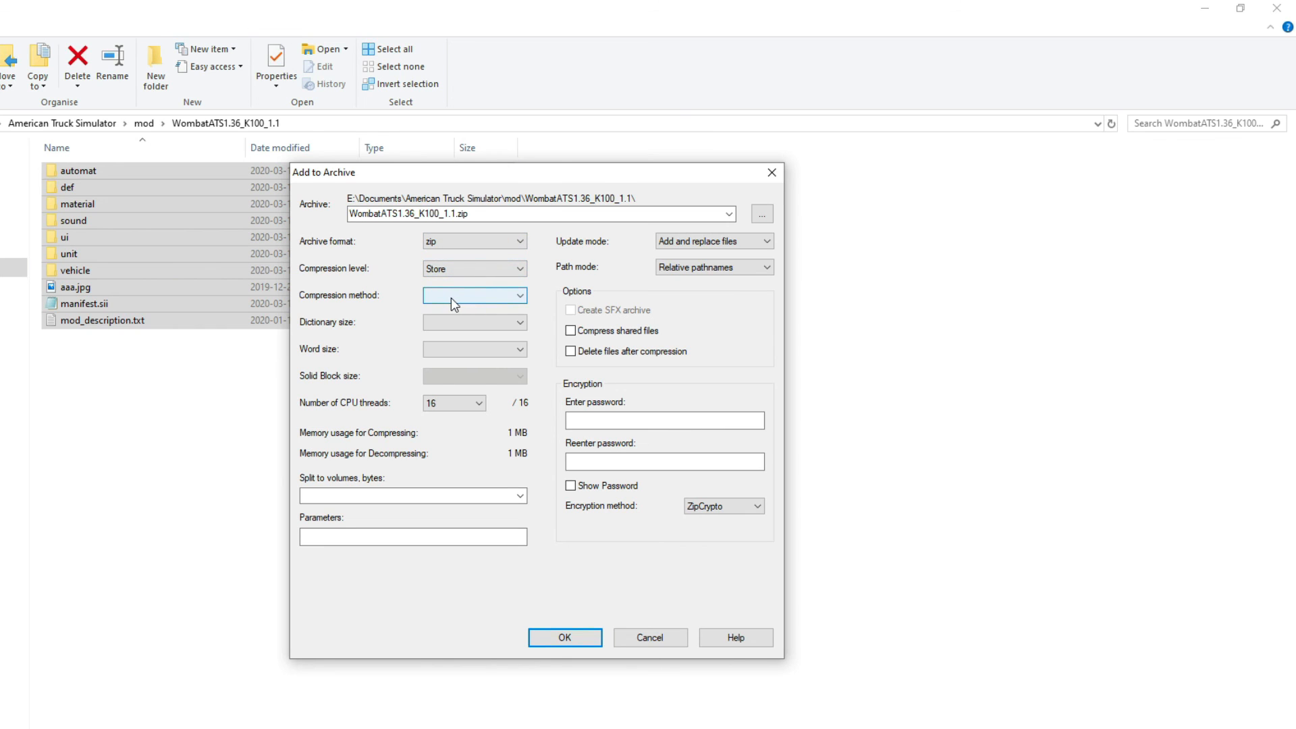
left_click(552, 637)
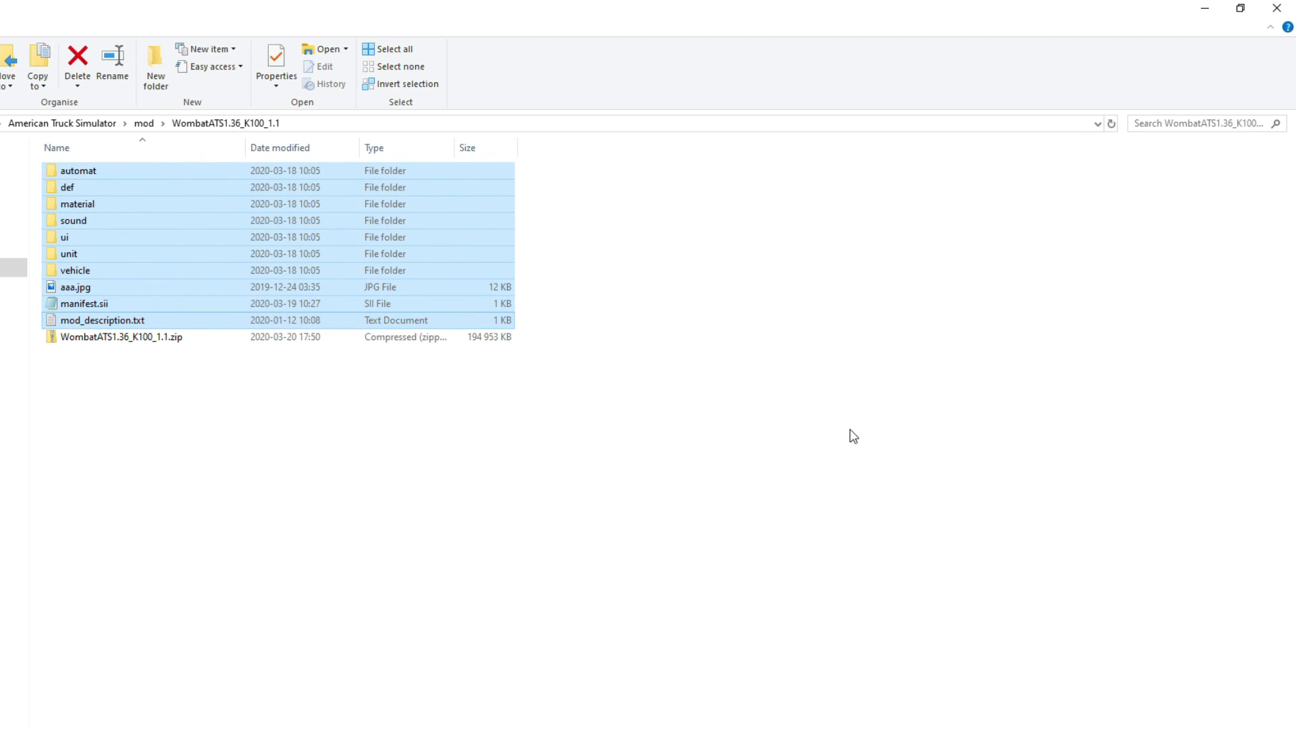
Rename the new zip archive to WombatATS1.36_K100_1.1.scs and accept the extension change
left_click(172, 345)
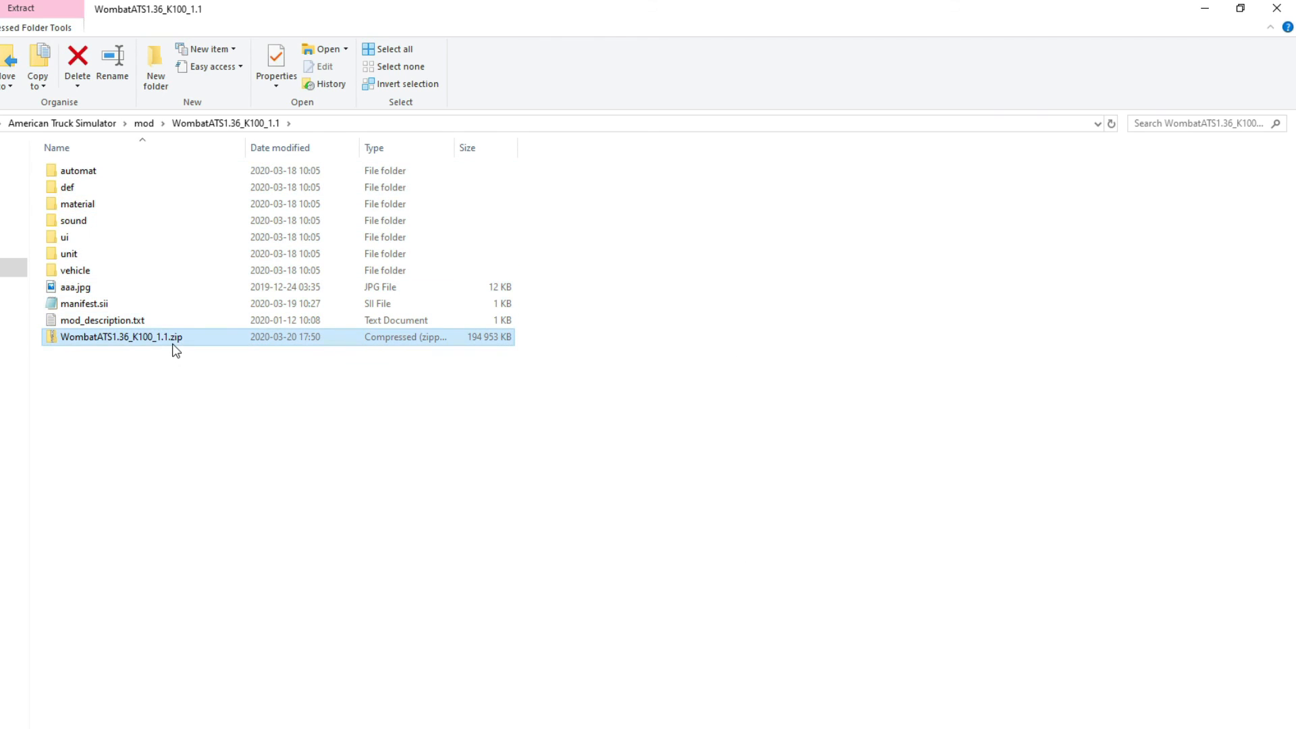
right_click(173, 345)
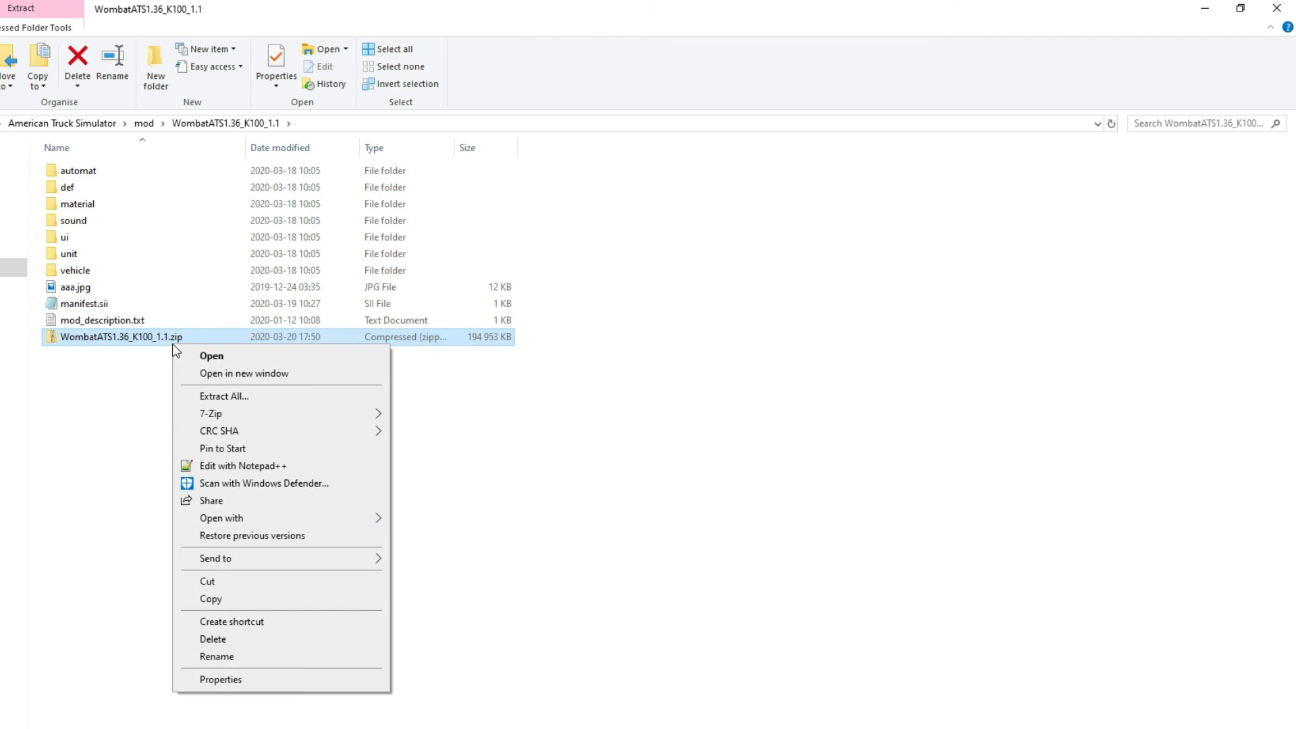
left_click(216, 657)
key("End")
key("BackSpace")
key("BackSpace")
key("BackSpace")
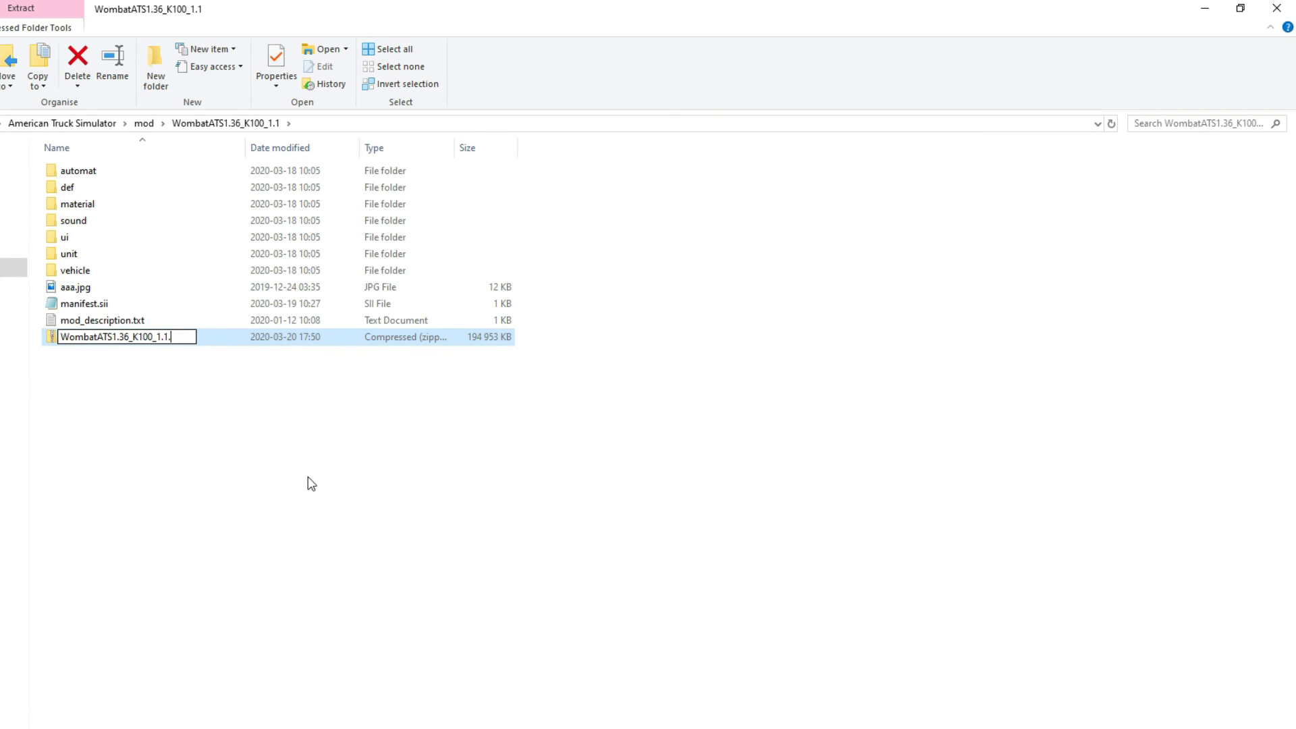
type("scs")
key("Return")
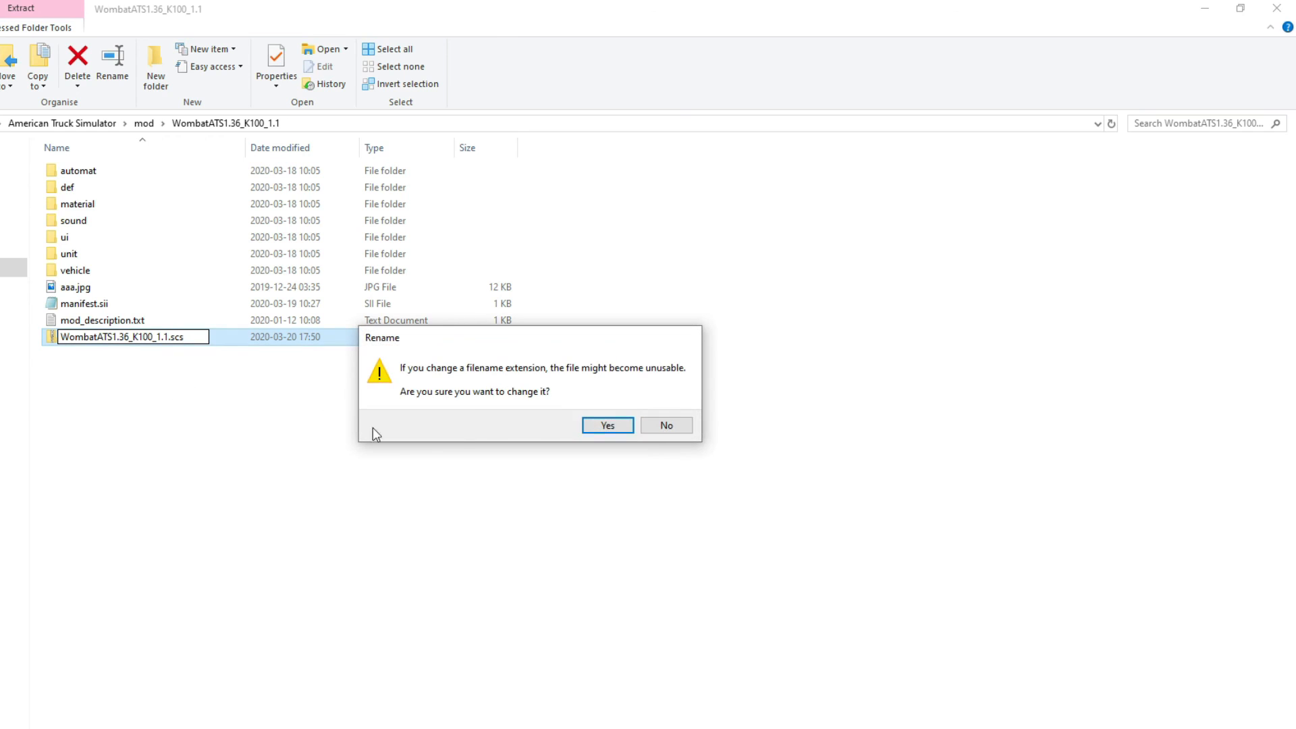
left_click(611, 429)
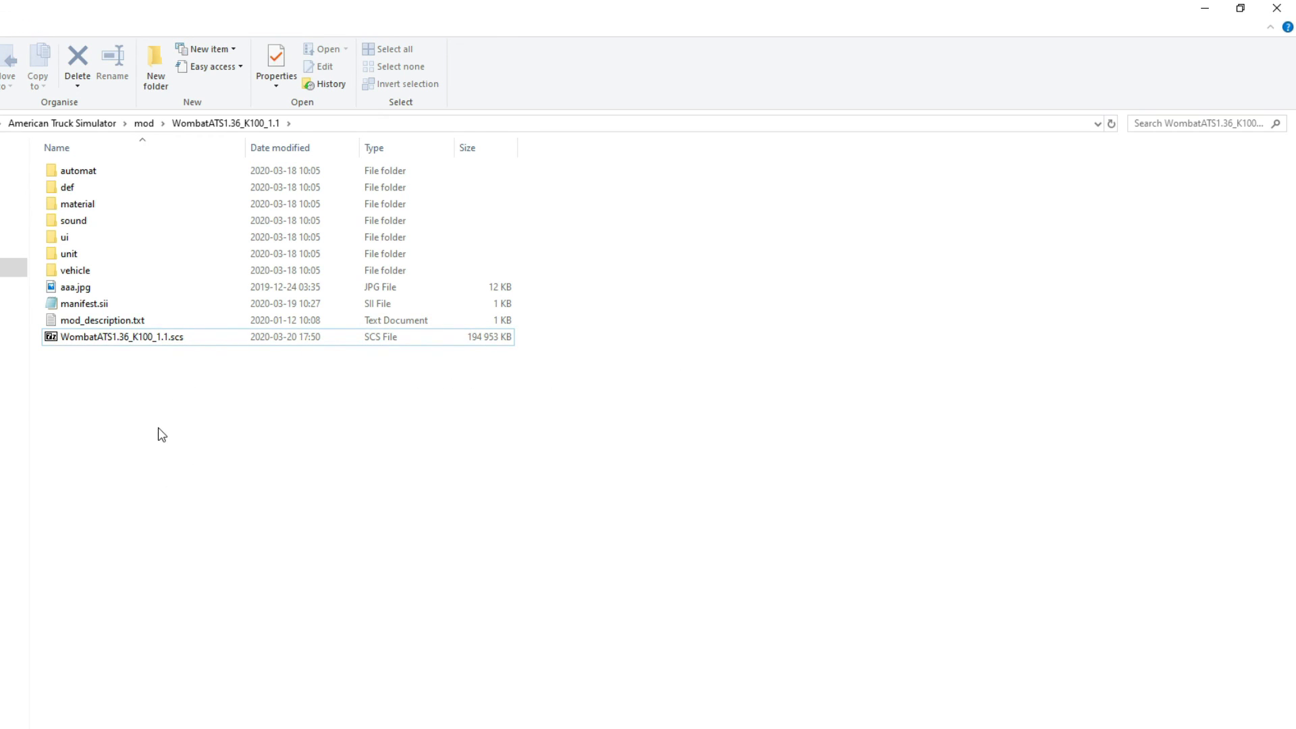
Place WombatATS1.36_K100_1.1.scs directly in the Documents/American Truck Simulator/mod folder
left_click_drag(133, 342, 162, 403)
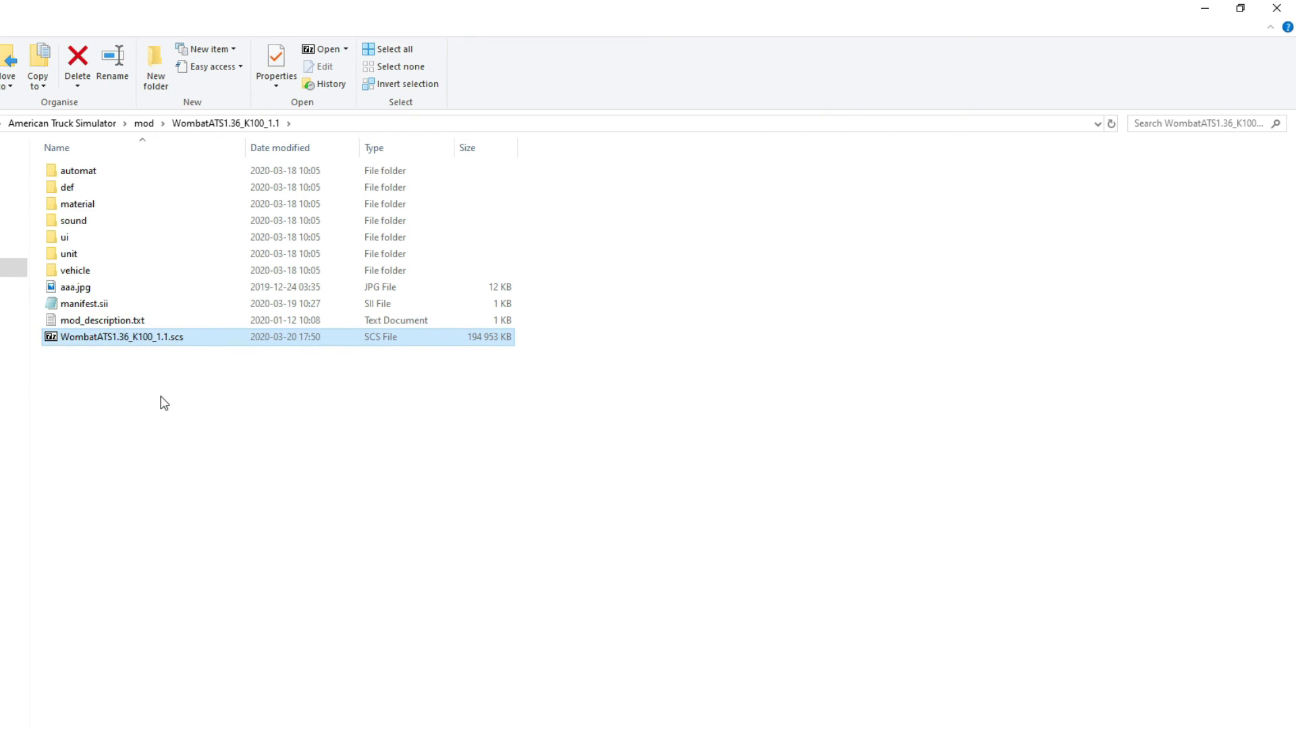
right_click(127, 339)
left_click(181, 525)
left_click(14, 267)
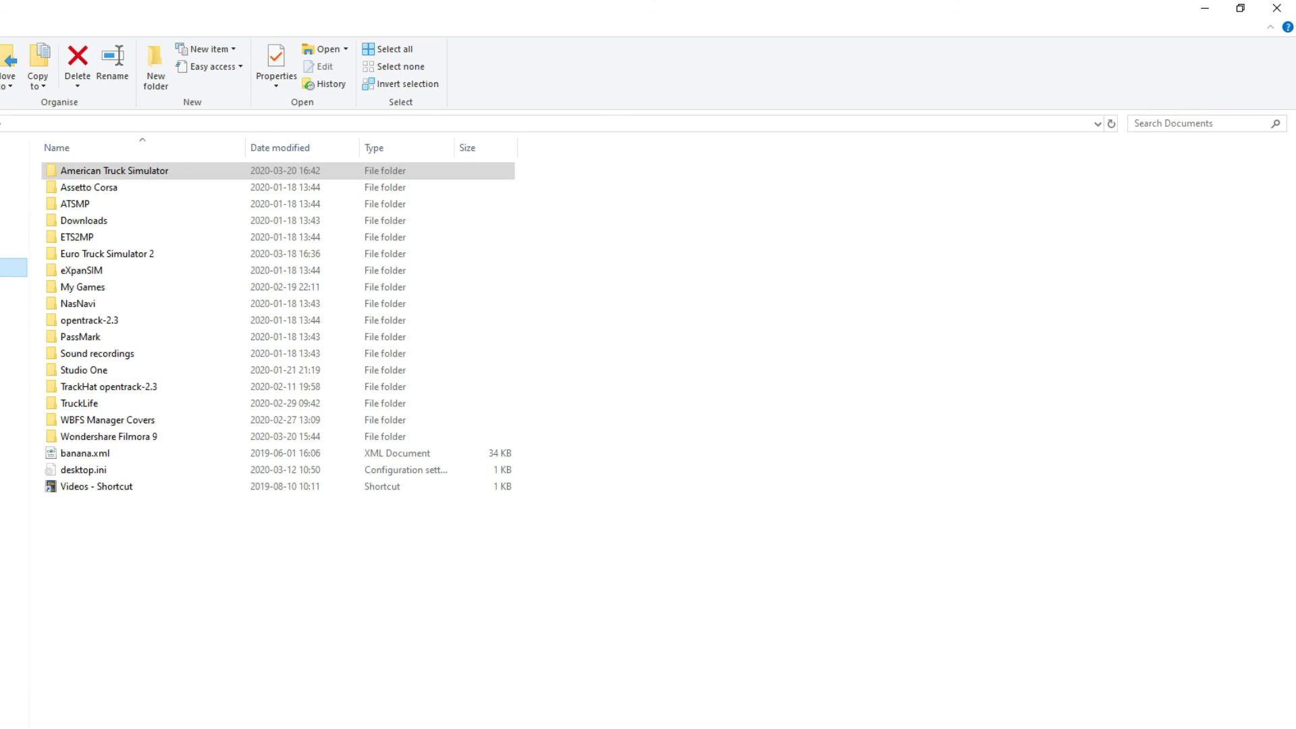
double_click(138, 172)
double_click(71, 187)
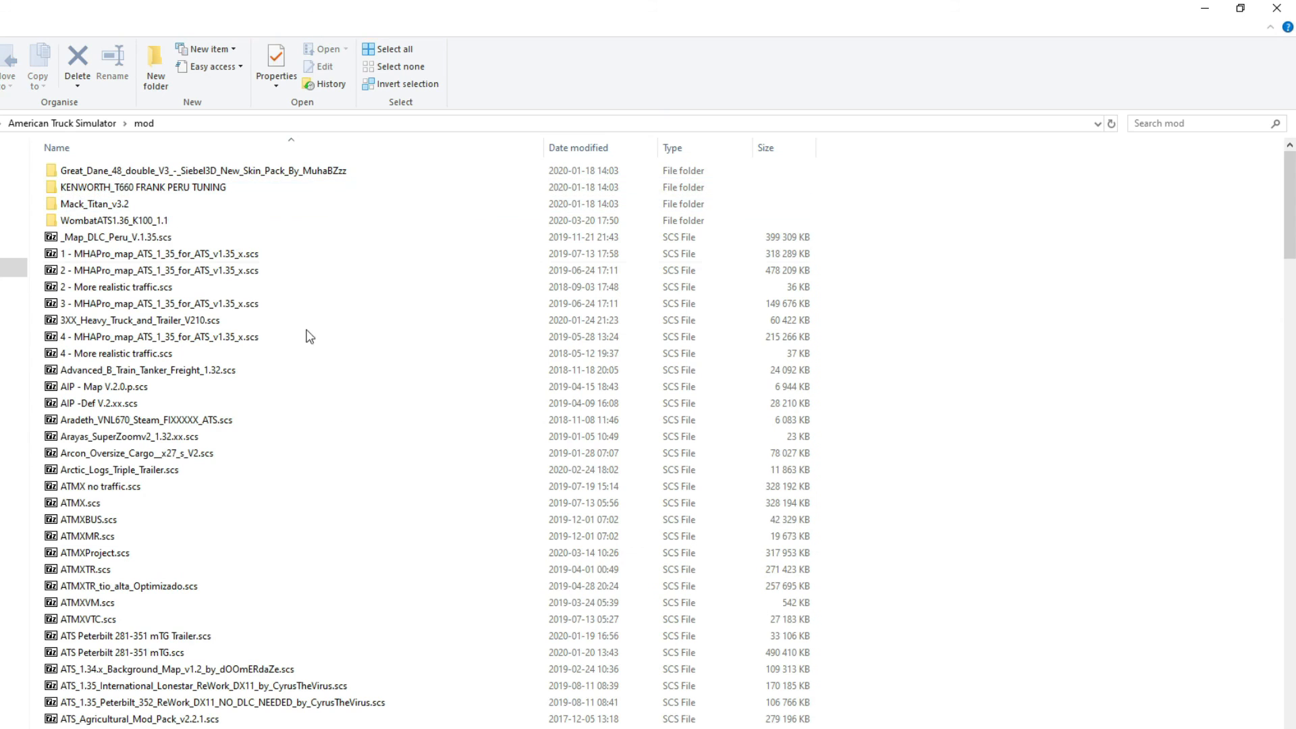
right_click(983, 397)
left_click(1073, 429)
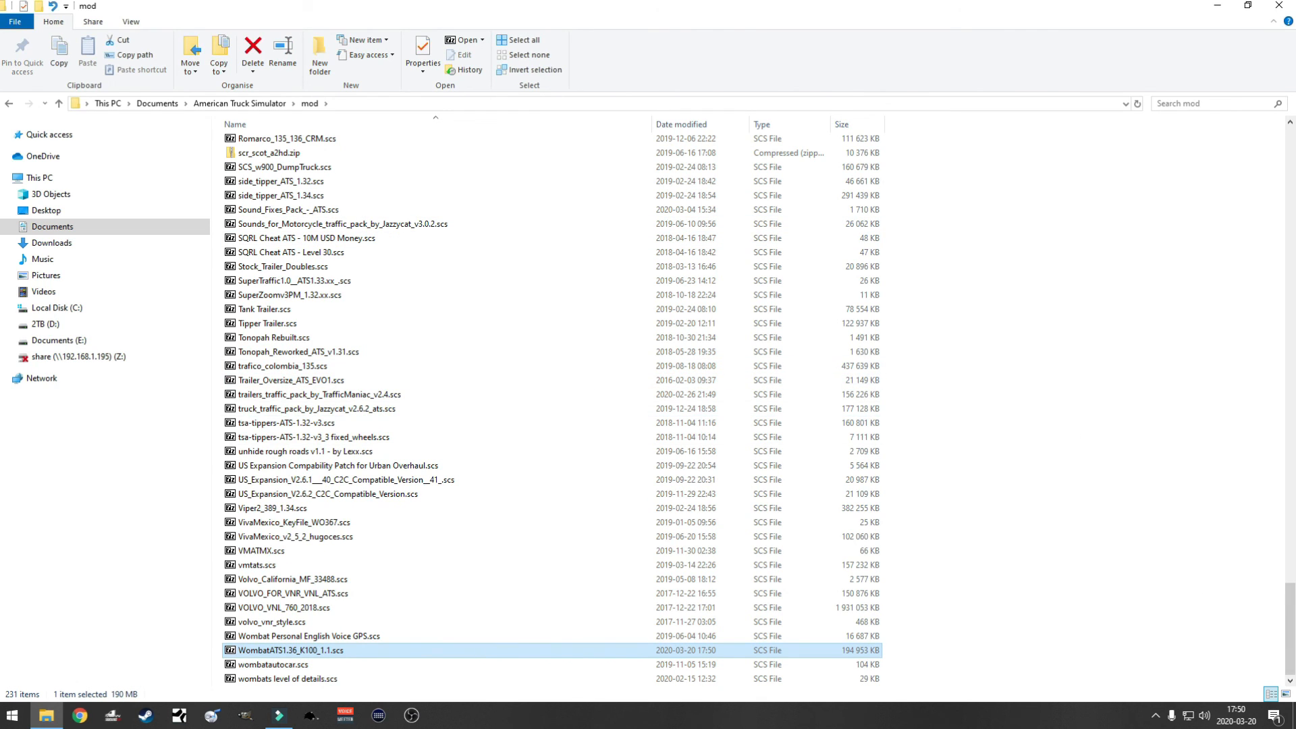
Delete the unpacked WombatATS1.36_K100_1.1 folder from the mod folder
left_click_drag(1291, 631, 1291, 174)
left_click(594, 186)
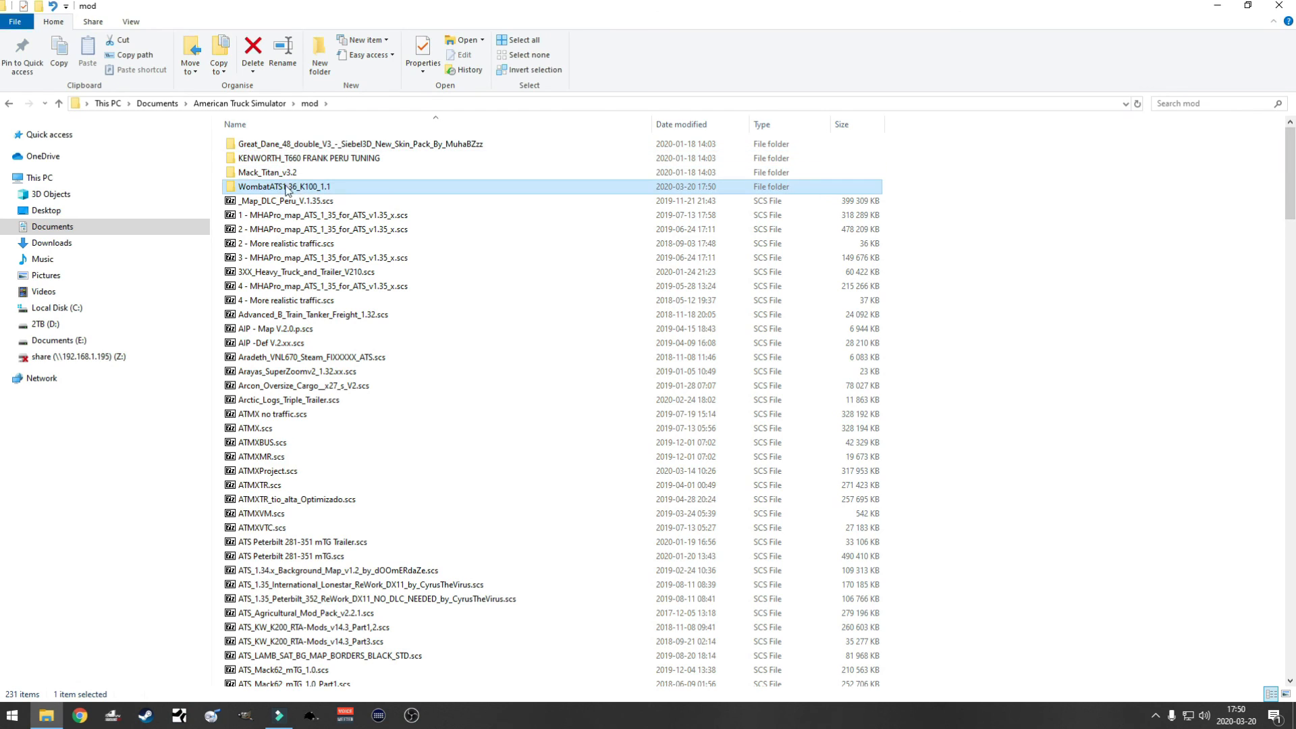
key("Delete")
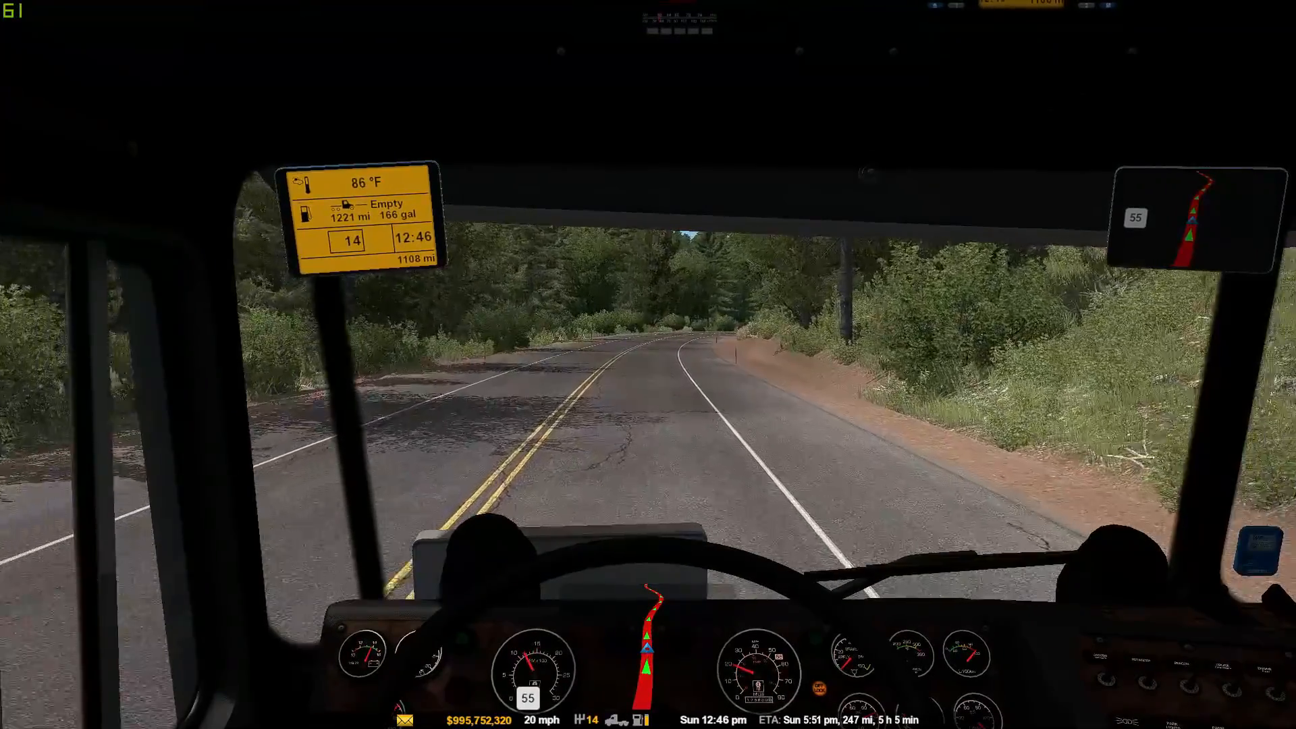
In American Truck Simulator, view the moving truck and trailers from the exterior camera and return to the cab view
key("2")
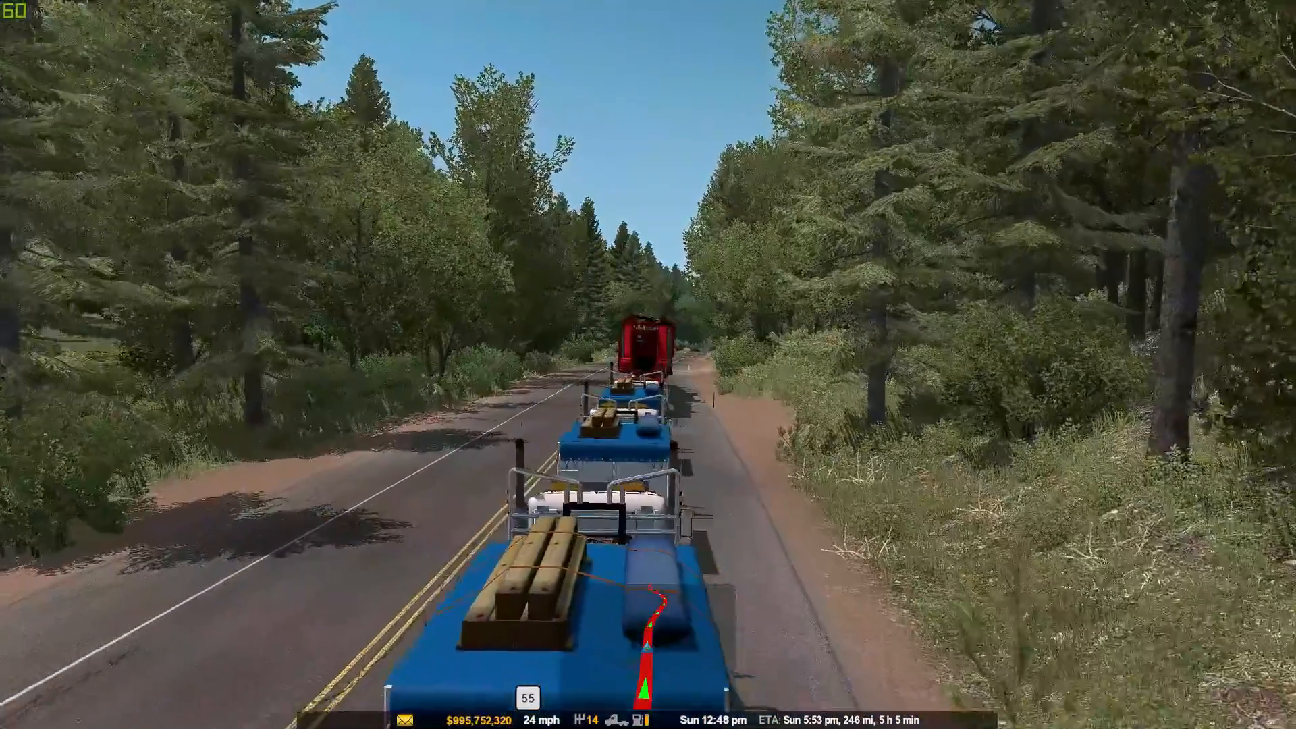
key("1")
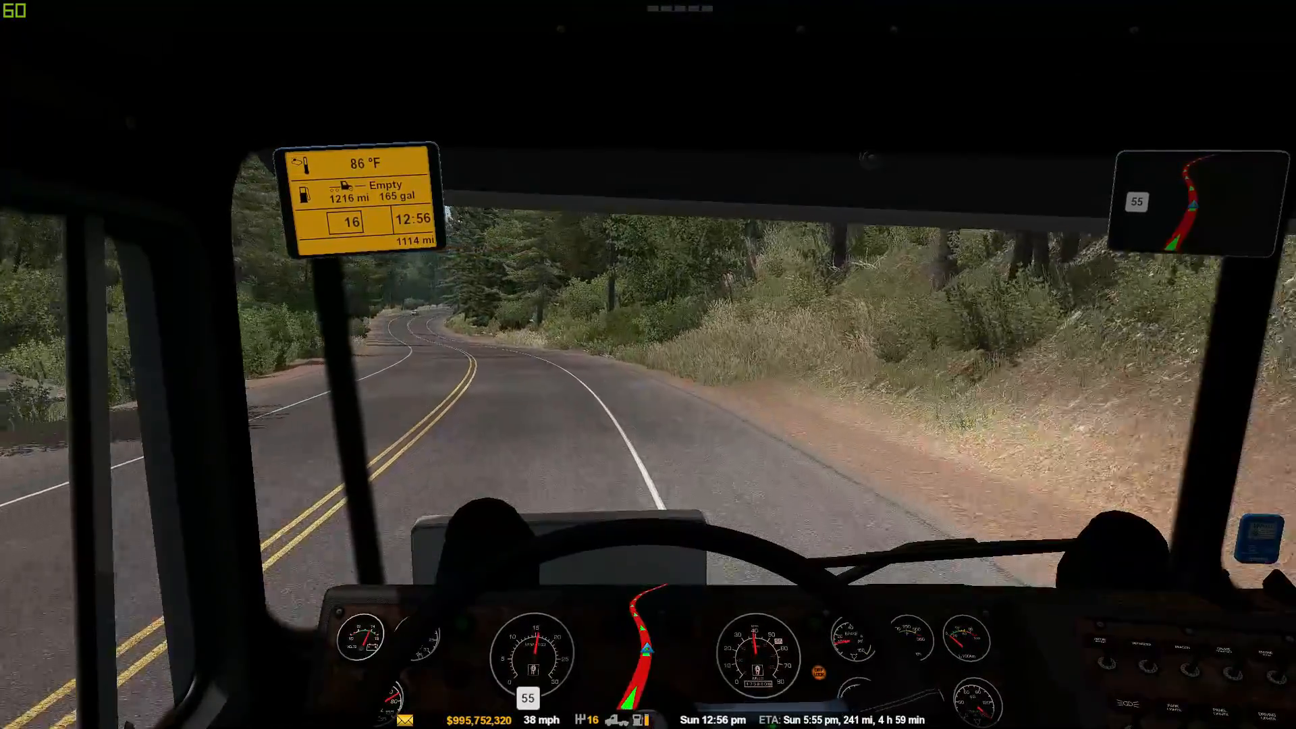
Watch the moving K100 and its heavy-haul trailer from successive roadside camera positions, including a front view, and return to the cab view
key("8")
key("8")
key("8")
key("8")
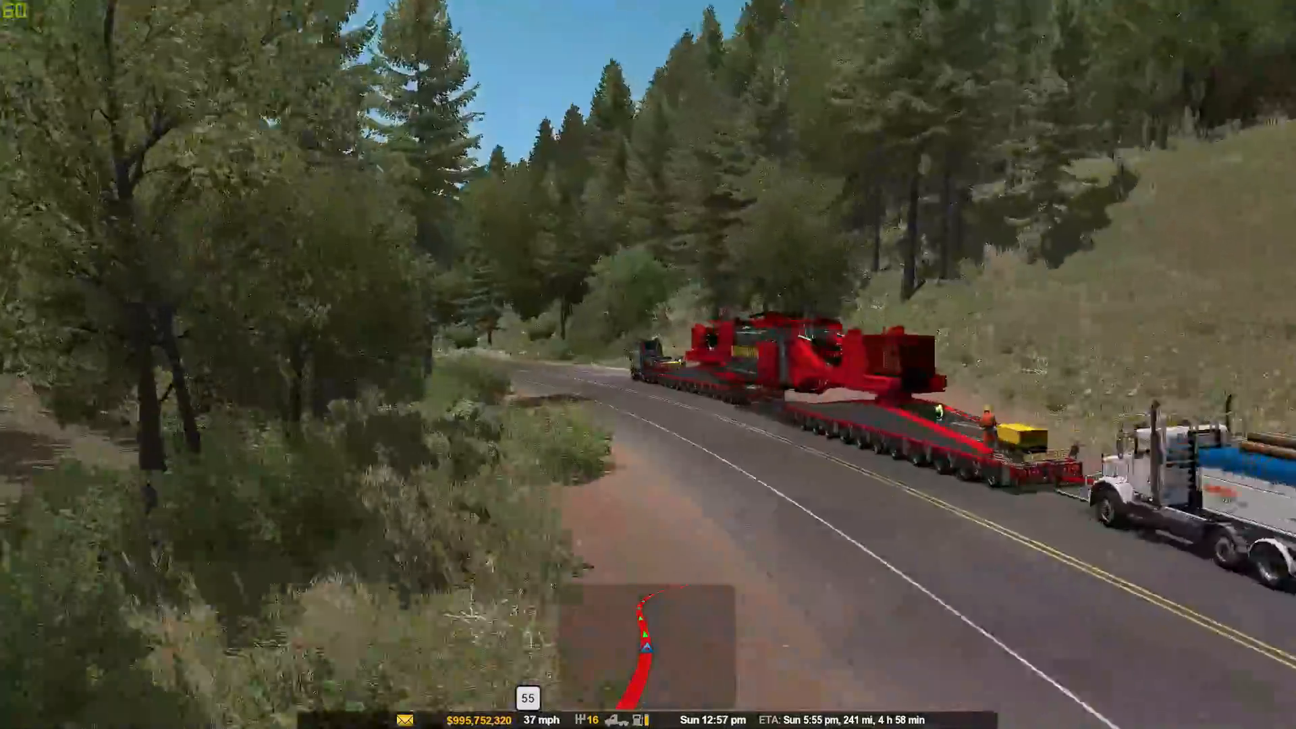
key("8")
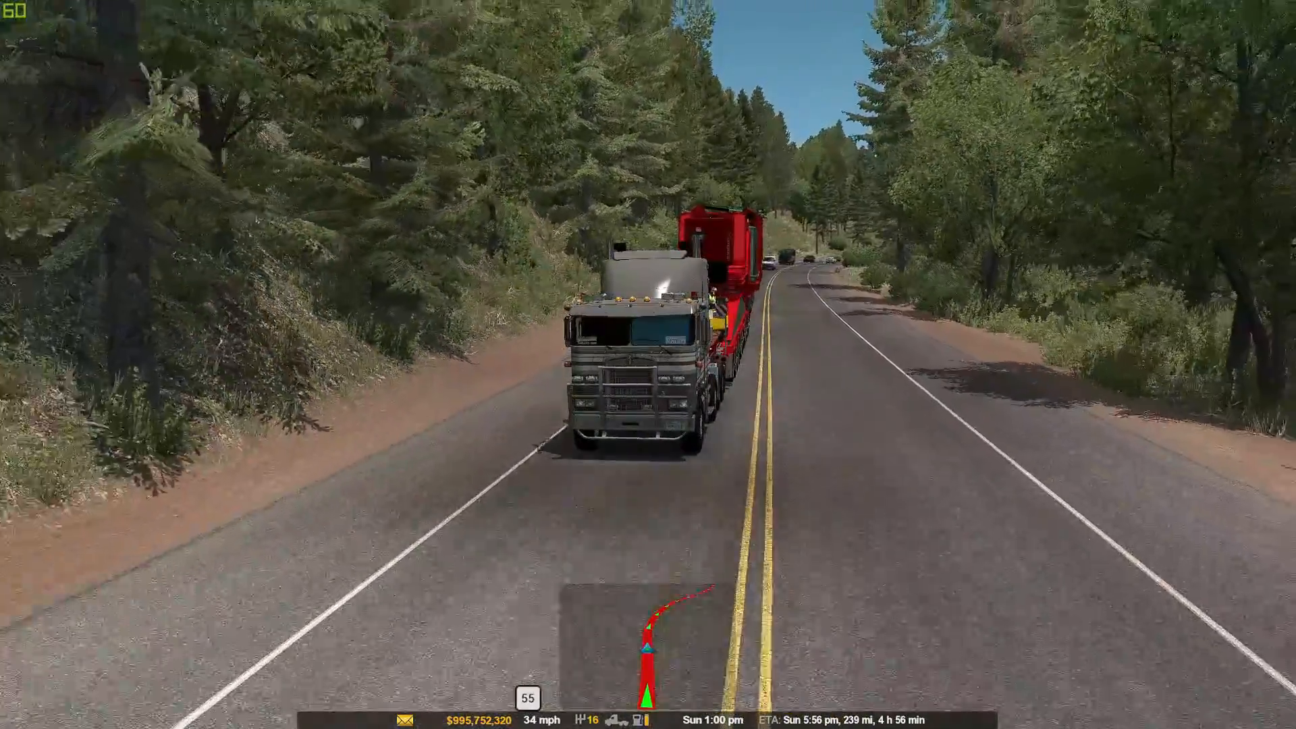
key("1")
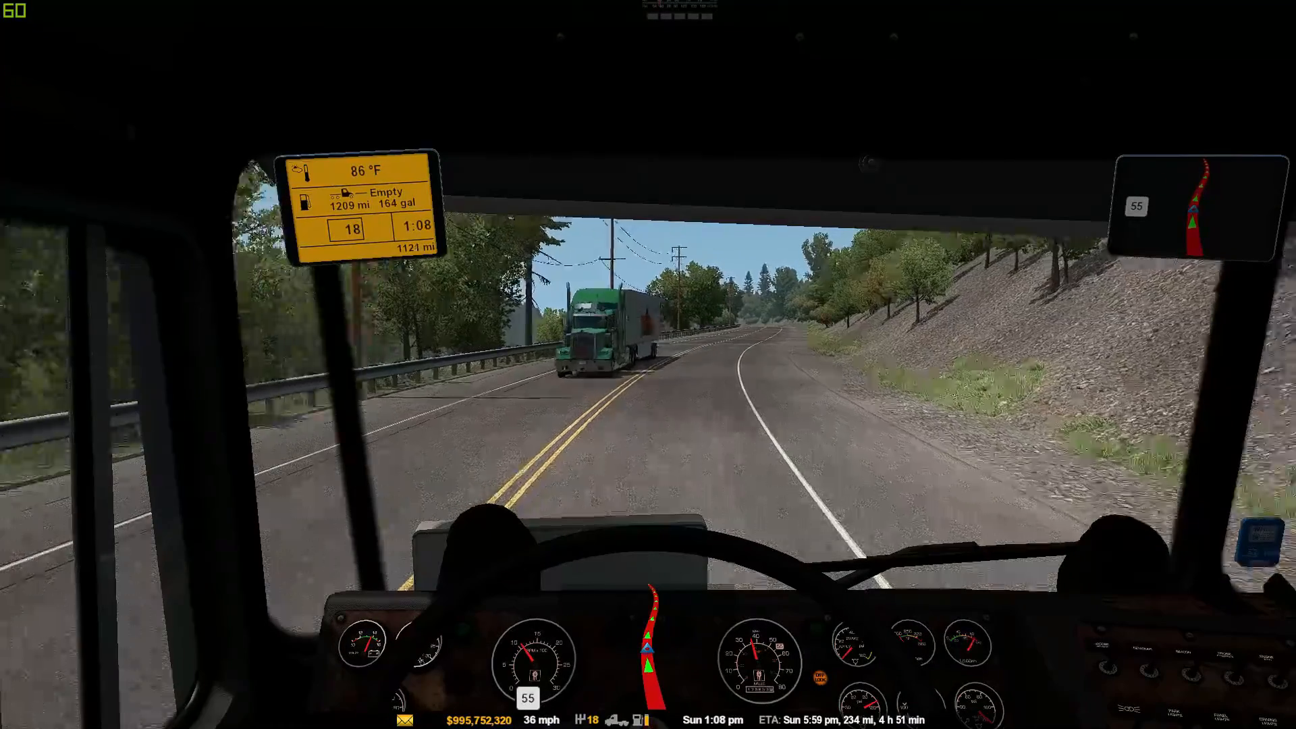
View the truck and its trailers from behind and from the side using exterior cameras, checking the cab view in between
key("0")
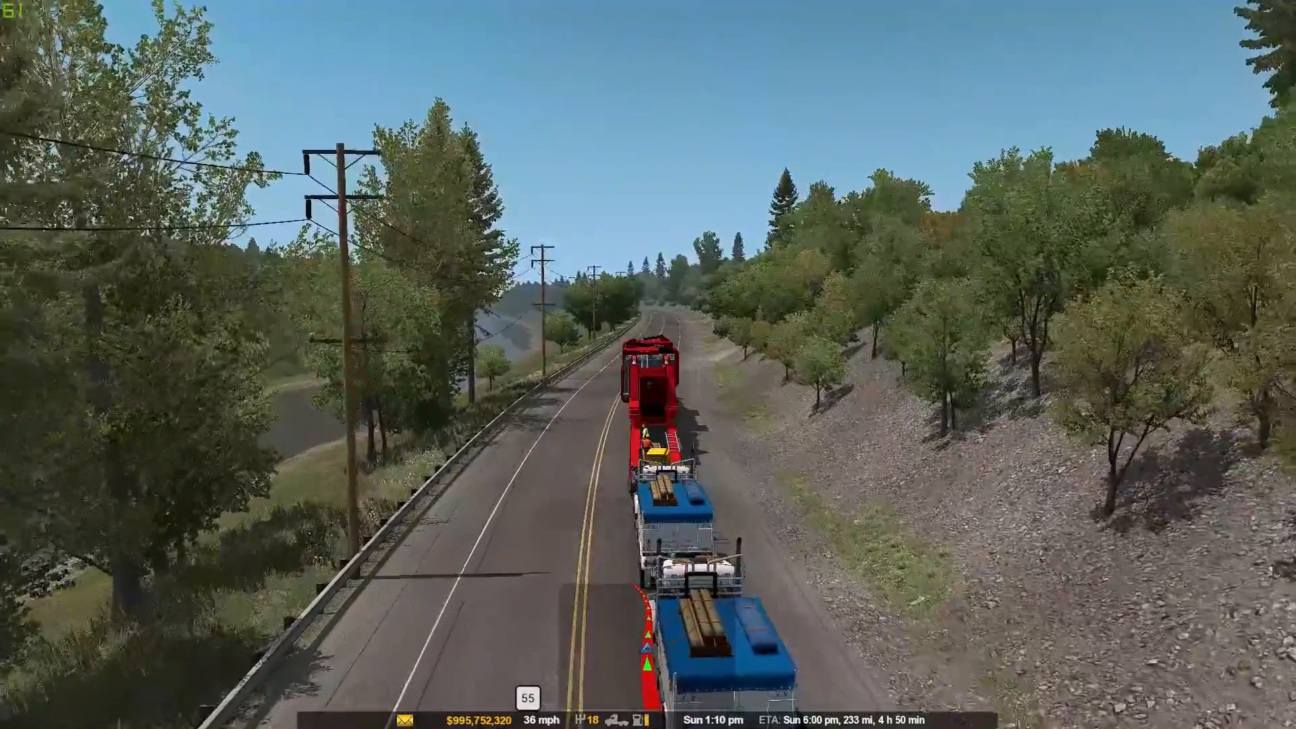
key("1")
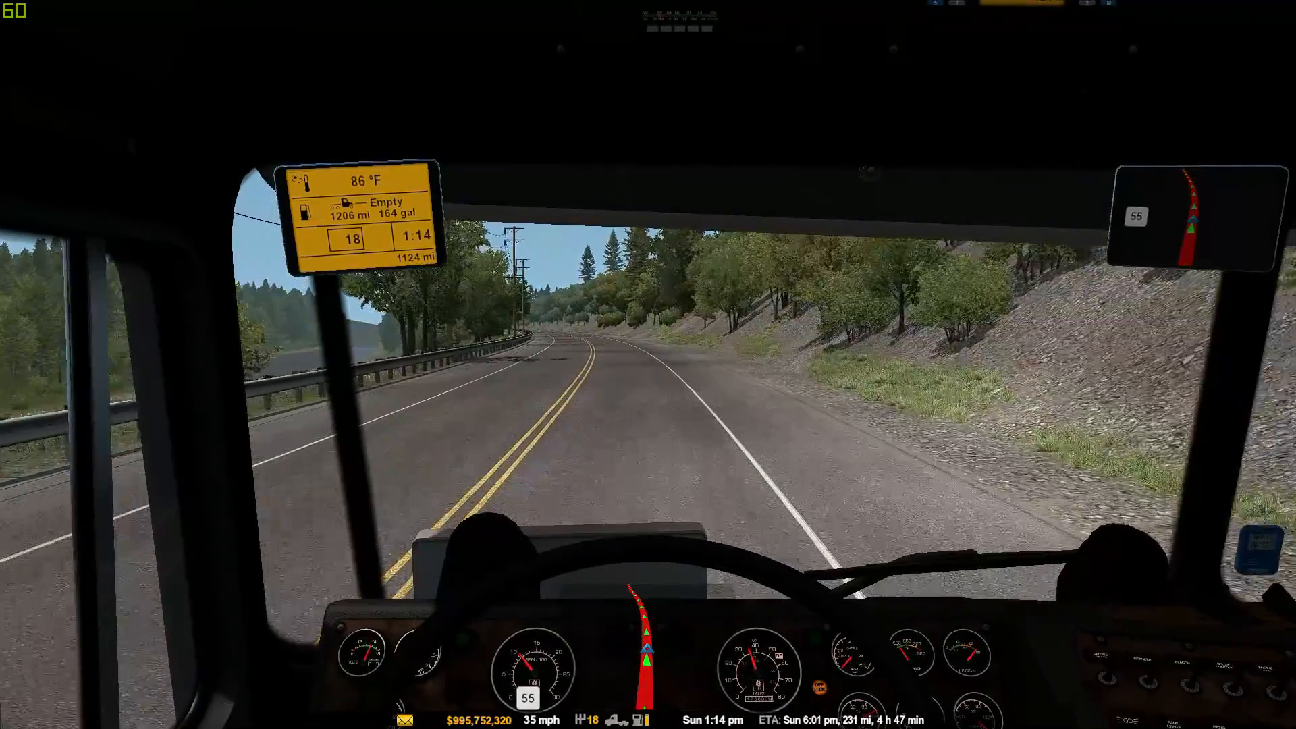
key("2")
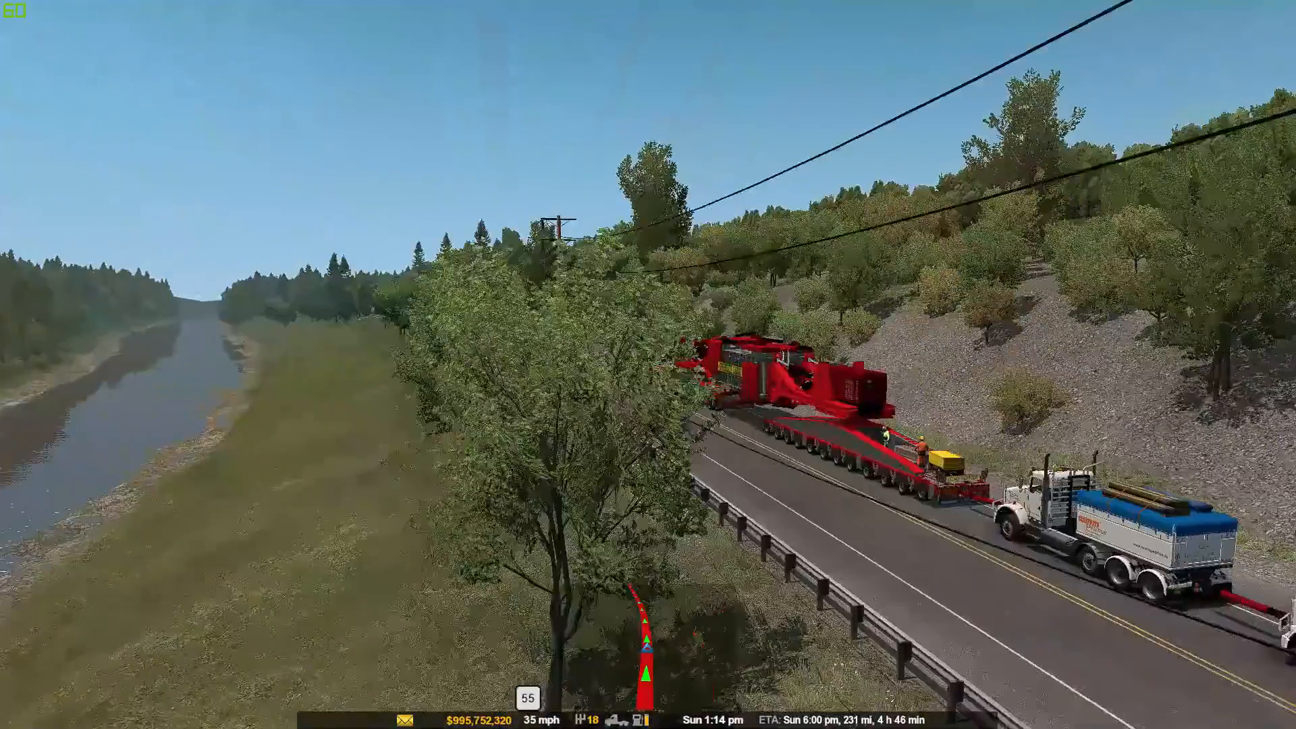